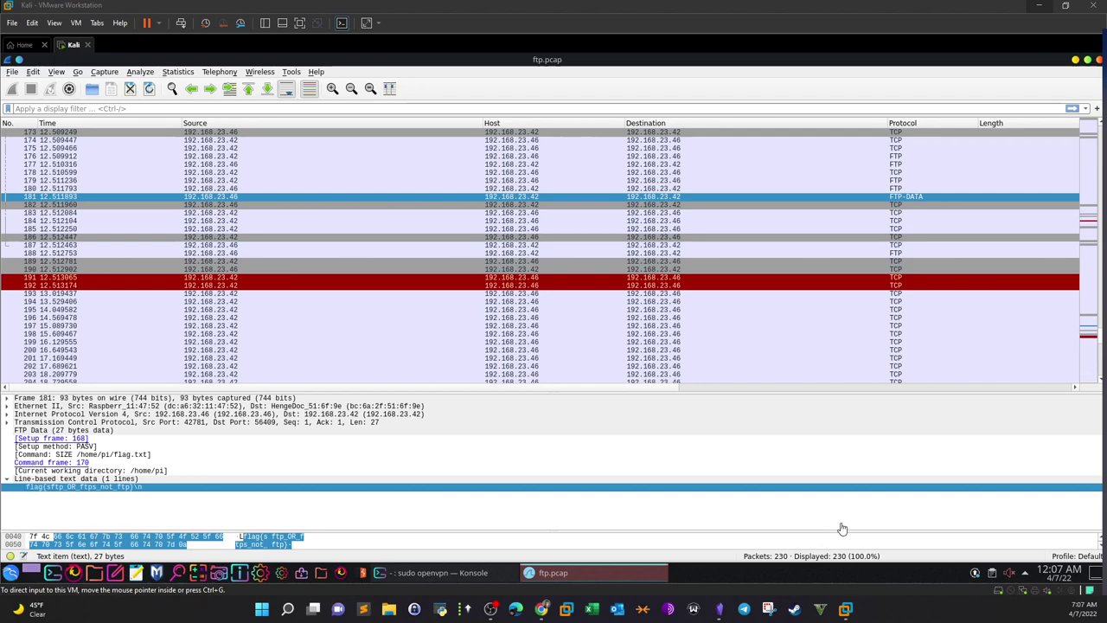
Step: Enlarge the packet details pane to read frame 181's flag text from /home/pi/flag.txt
drag(1089, 313, 1094, 127)
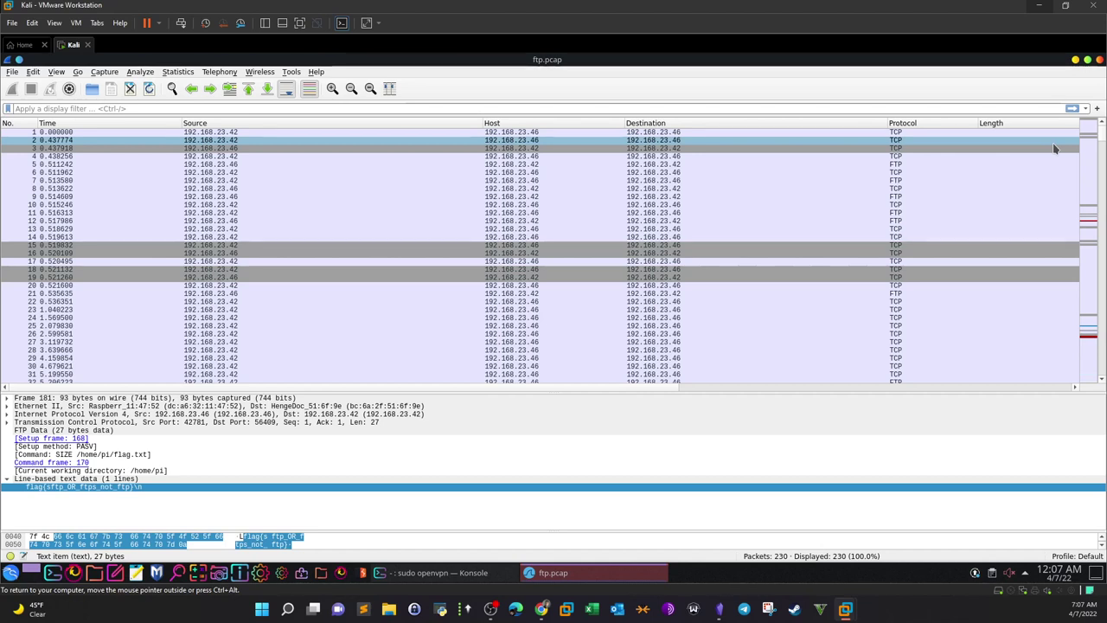
Step: Apply the 'ftp' display filter and select the server's welcome banner packet
click(344, 109)
text(ftp)
key(Return)
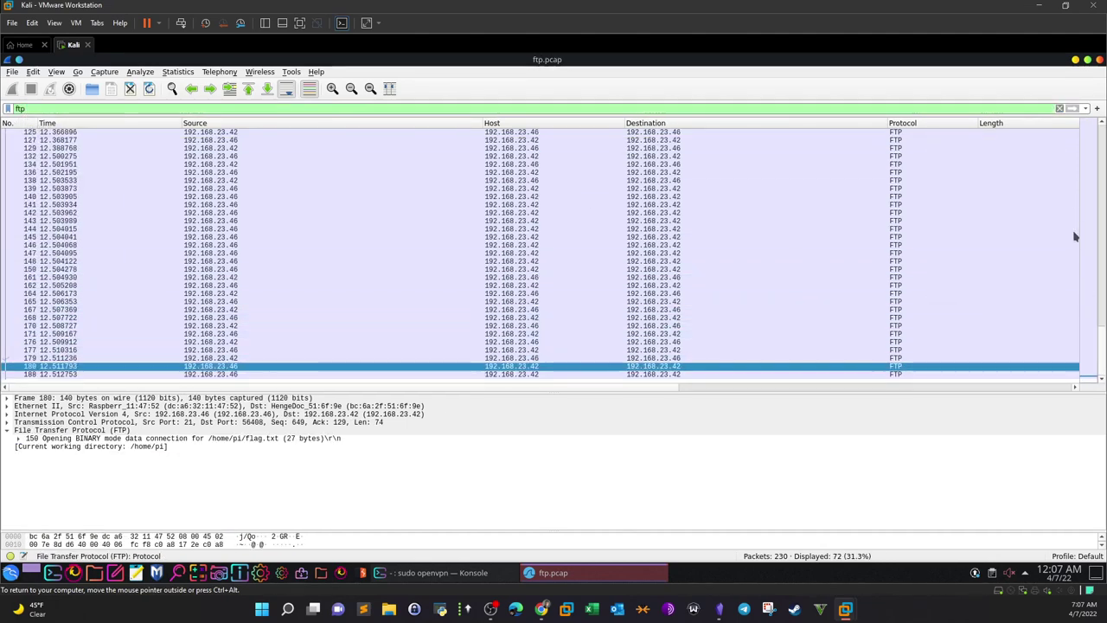
scroll(1051, 140, up, 12)
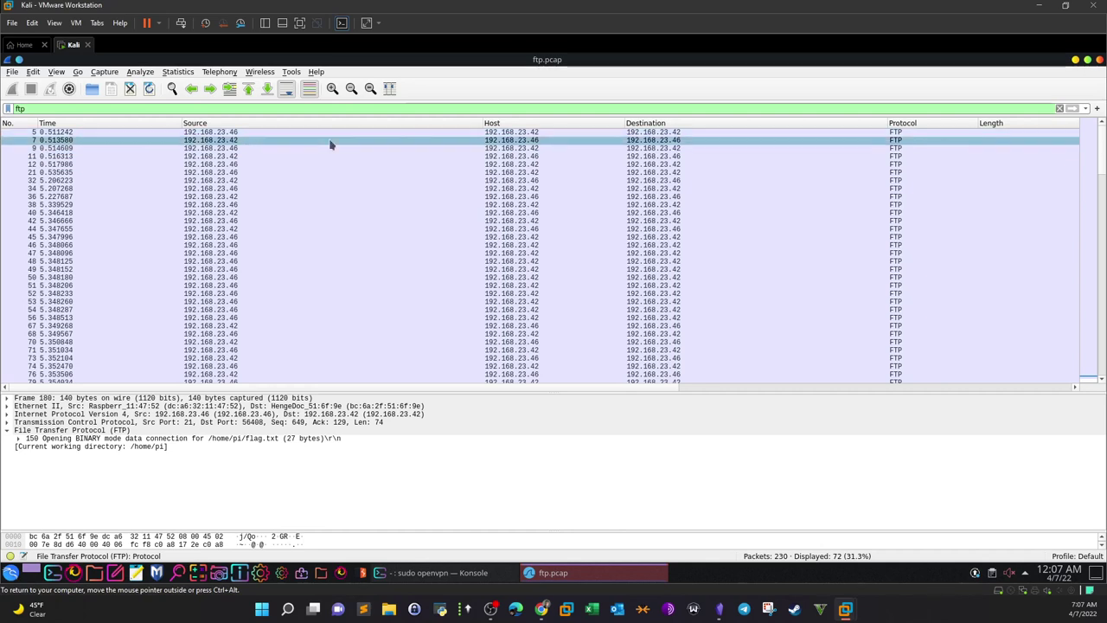
click(62, 134)
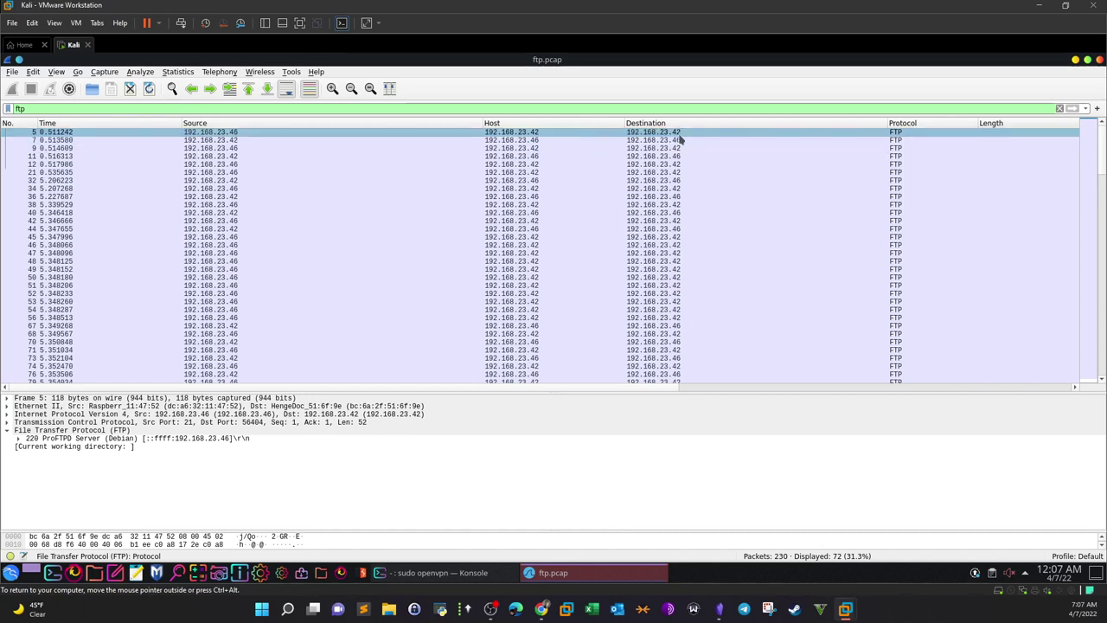
Step: Browse frames 5, 52, 67, 68 and 73, then select frame 7, USER anonymous
click(236, 132)
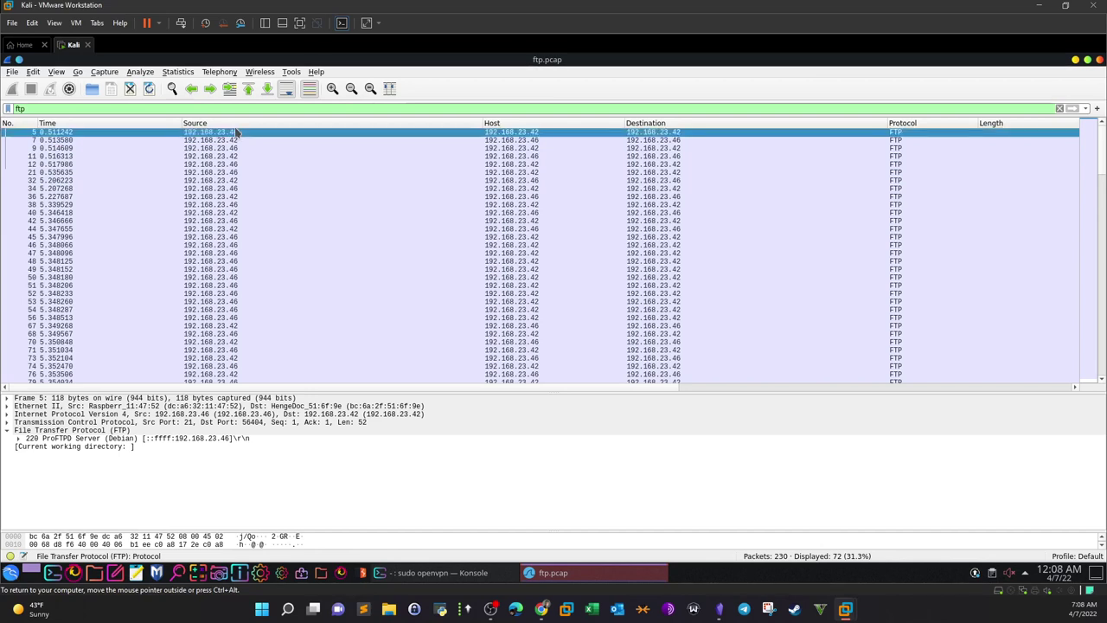
click(679, 134)
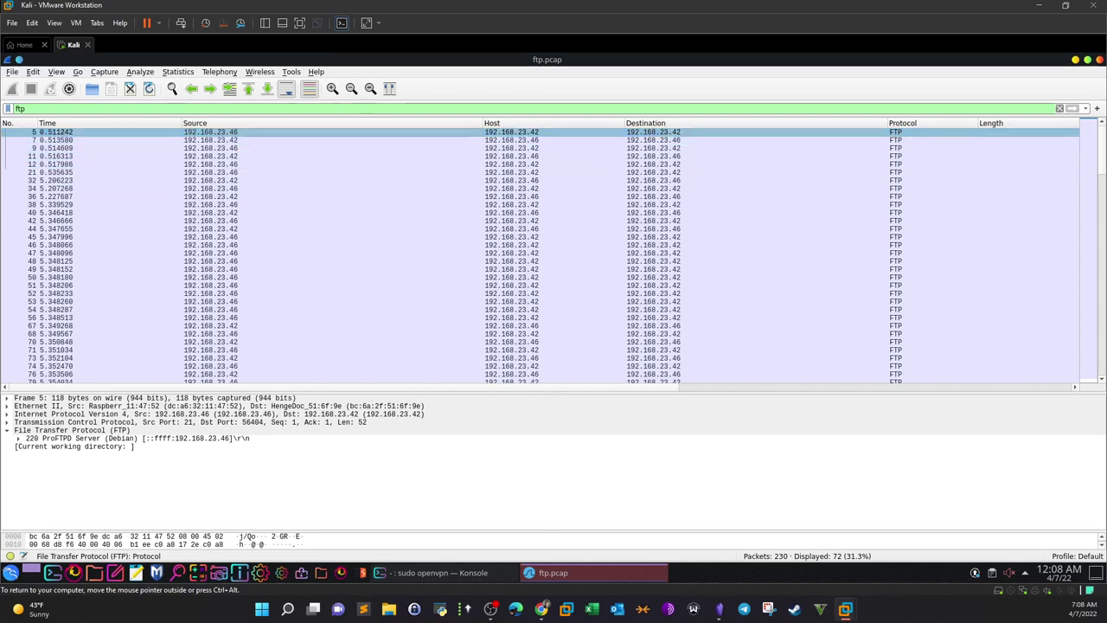
scroll(662, 217, down, 5)
click(662, 213)
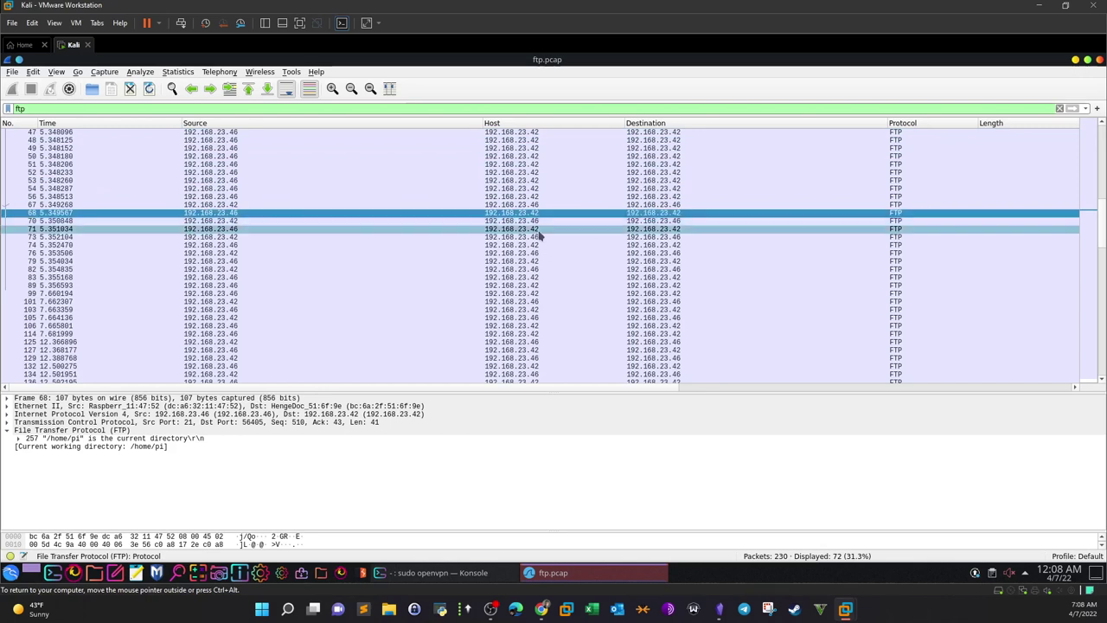
click(701, 240)
click(690, 205)
click(679, 175)
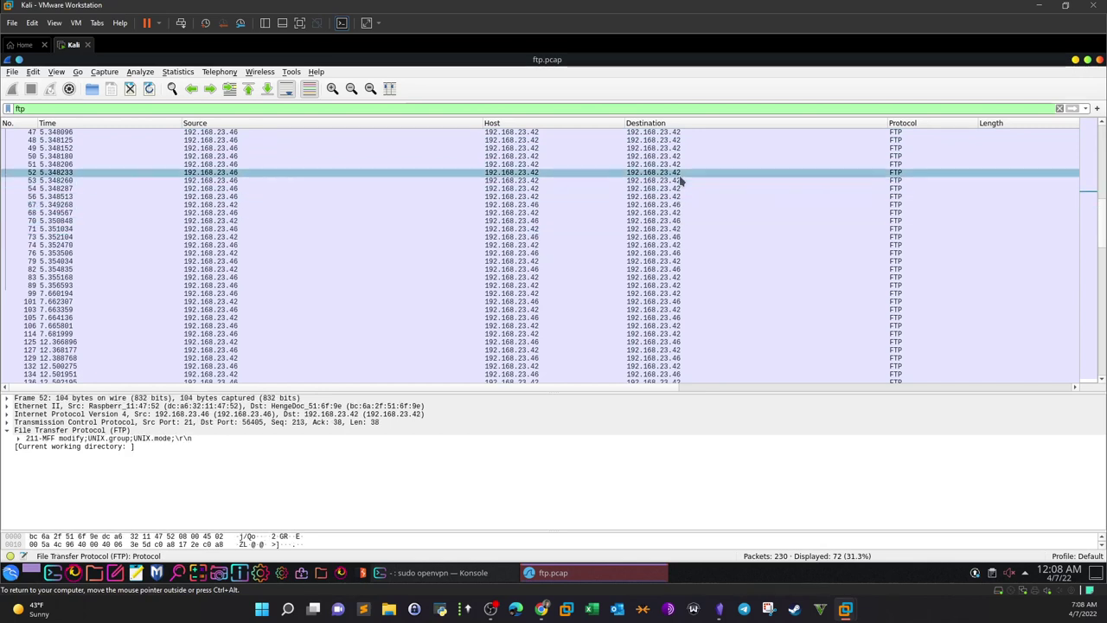
scroll(617, 248, up, 5)
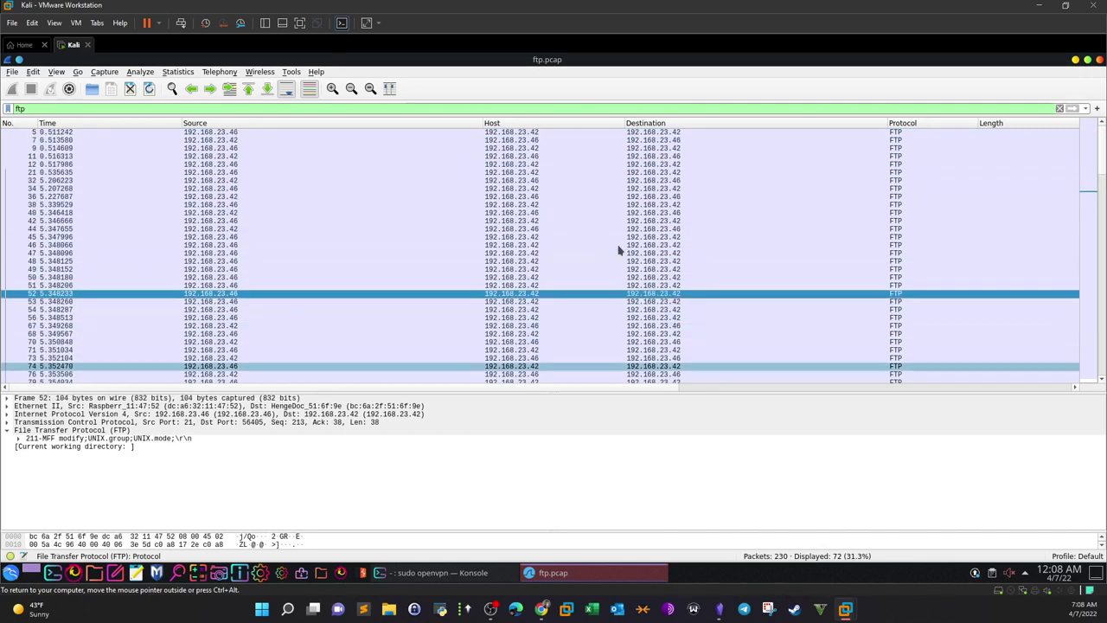
click(659, 141)
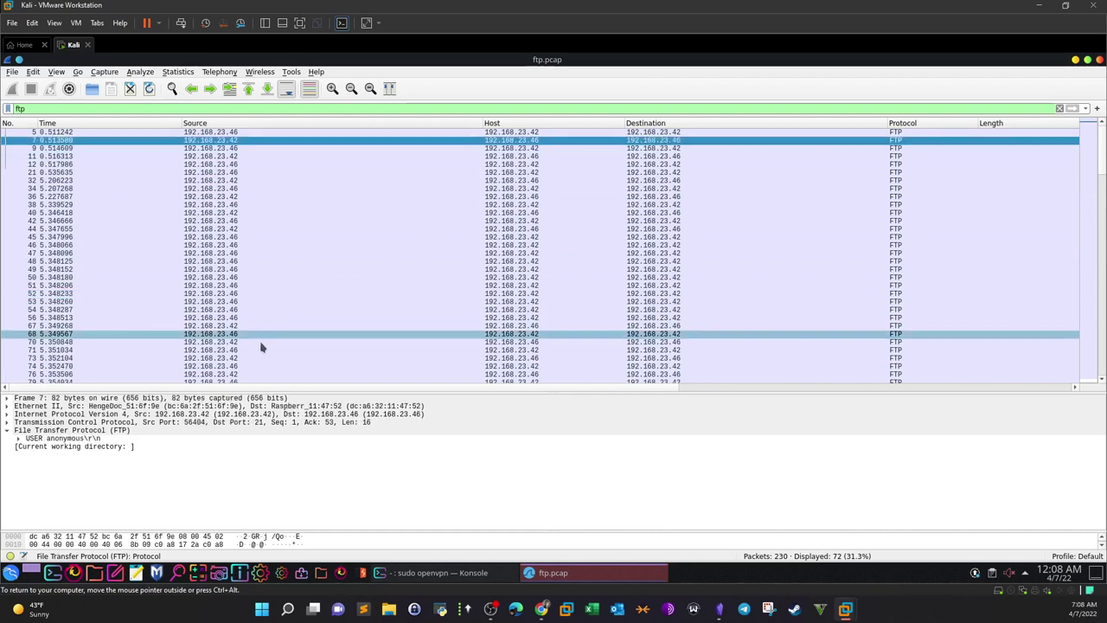
Step: Expand frame 7's FTP details and inspect the USER command and anonymous argument bytes
double_click(37, 438)
click(46, 462)
click(8, 430)
click(7, 432)
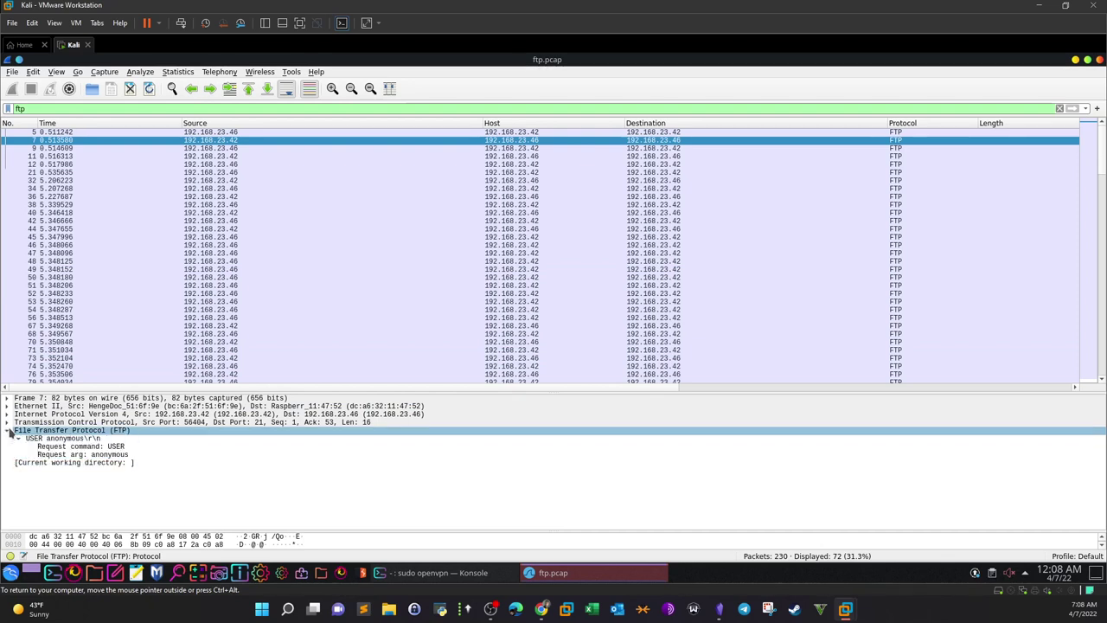
click(85, 454)
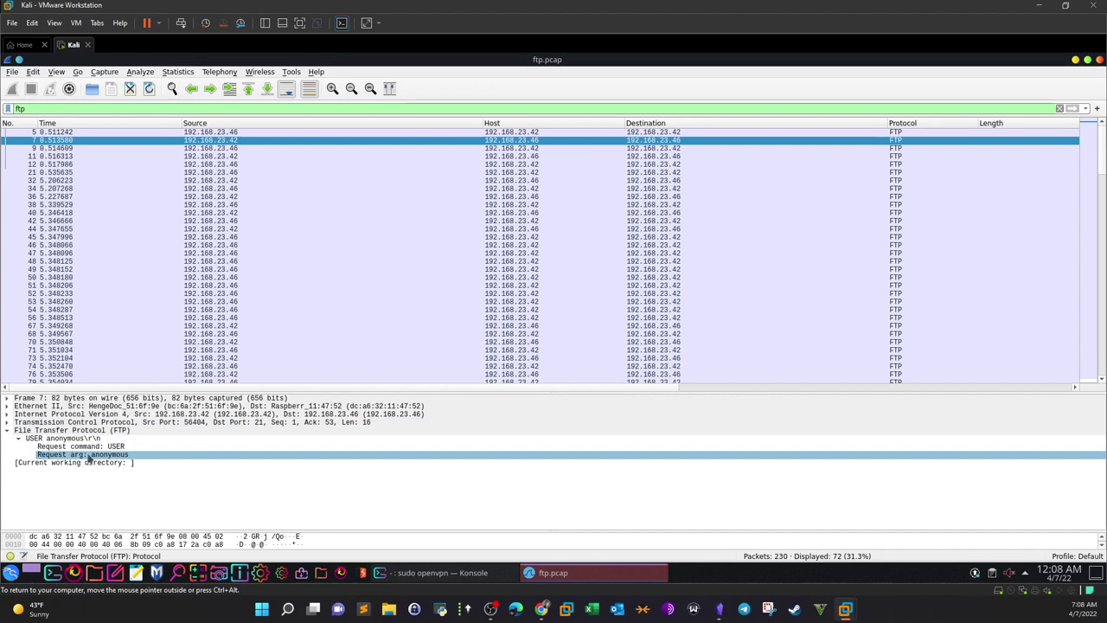
key(Up)
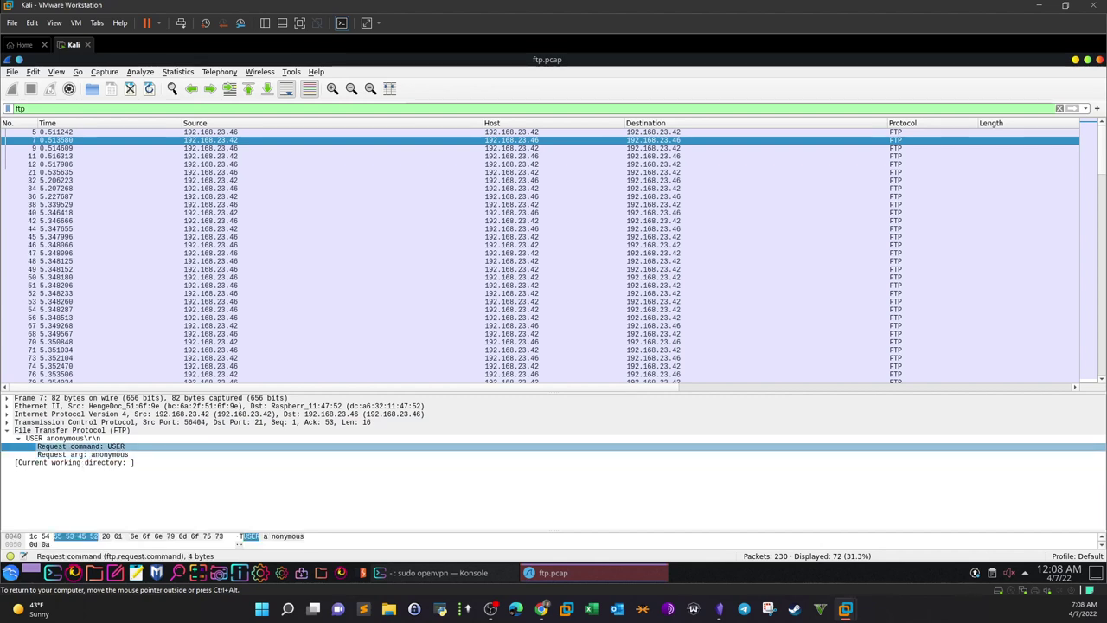
key(Down)
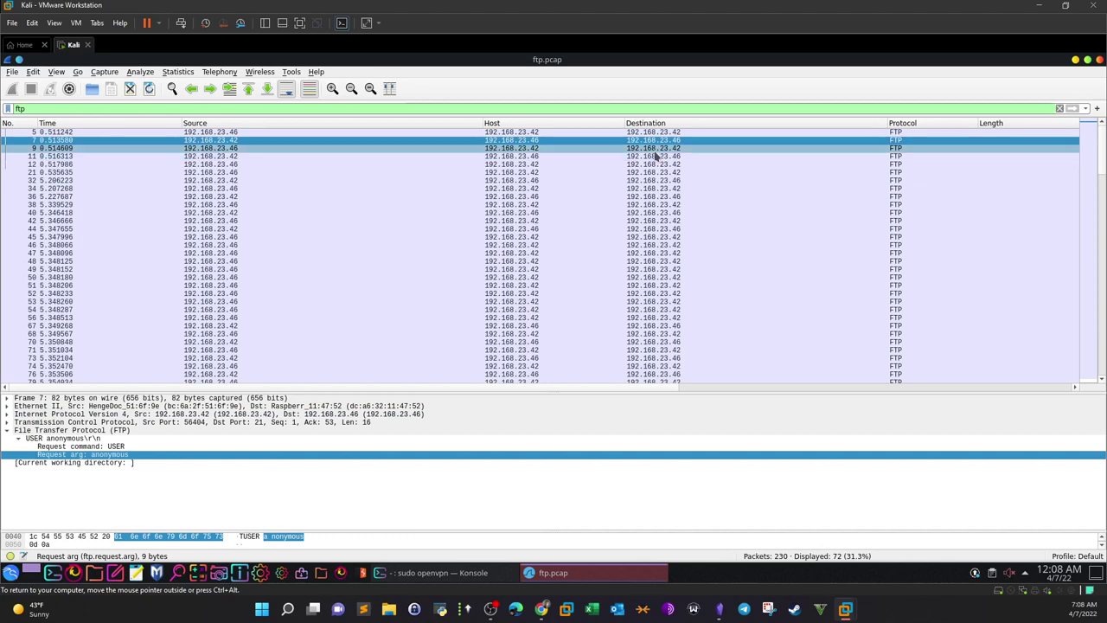
Step: Examine the 331 password-required reply, frame 11's PASS request and the 530 Login incorrect reply
click(655, 149)
click(239, 462)
click(229, 457)
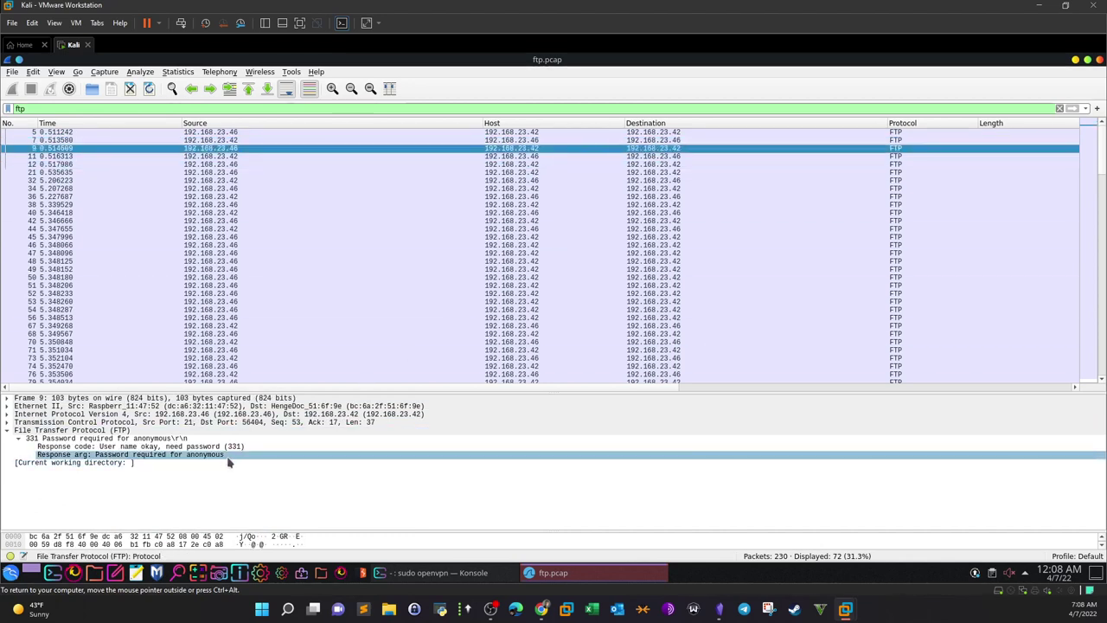
click(152, 447)
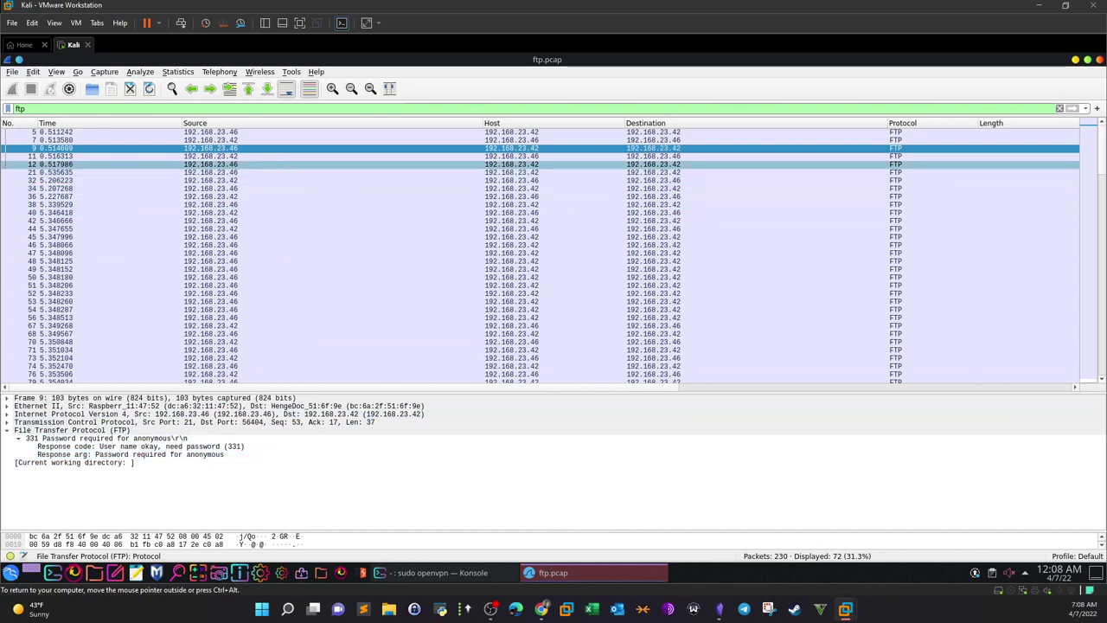
click(638, 157)
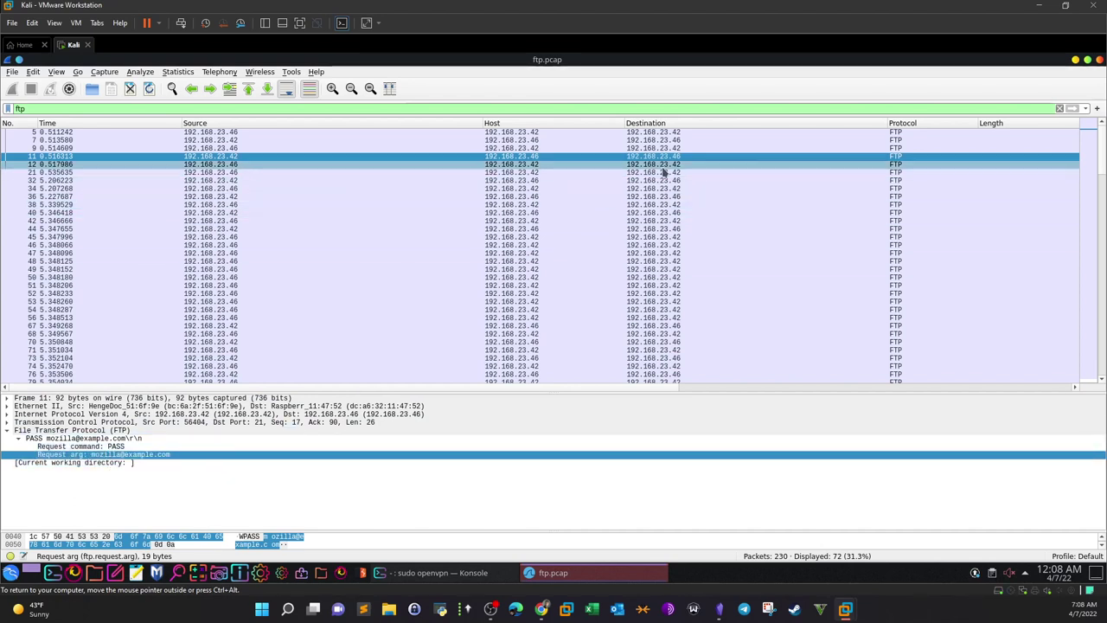
click(662, 164)
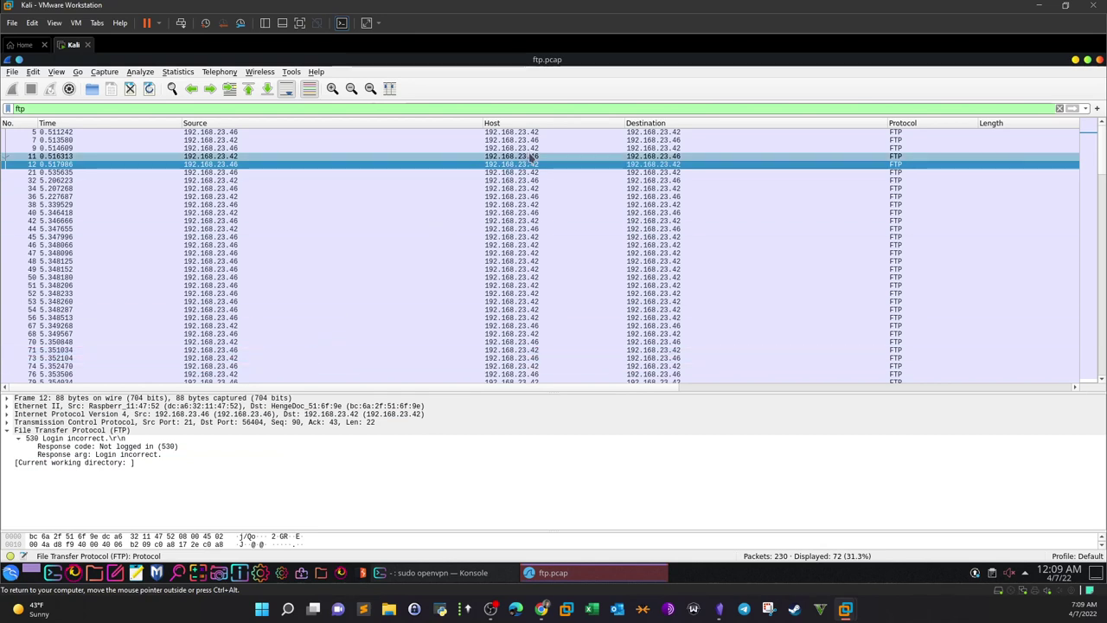
Step: Step through frames 21–38 to find frame 36's PASS password and the 230 logged-in reply
click(628, 174)
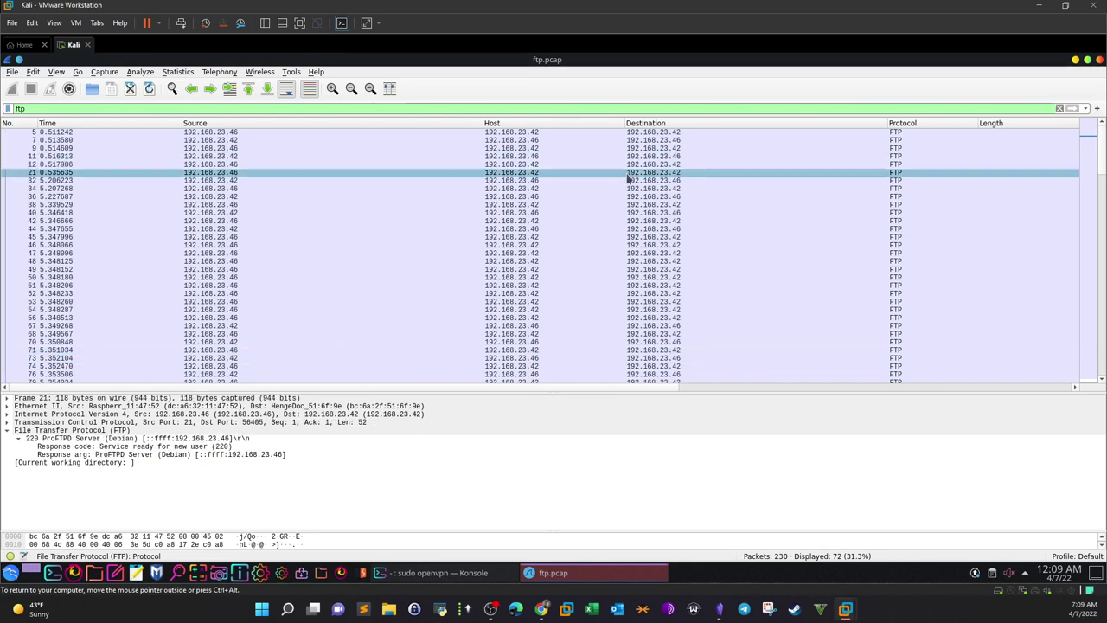
click(629, 180)
click(631, 189)
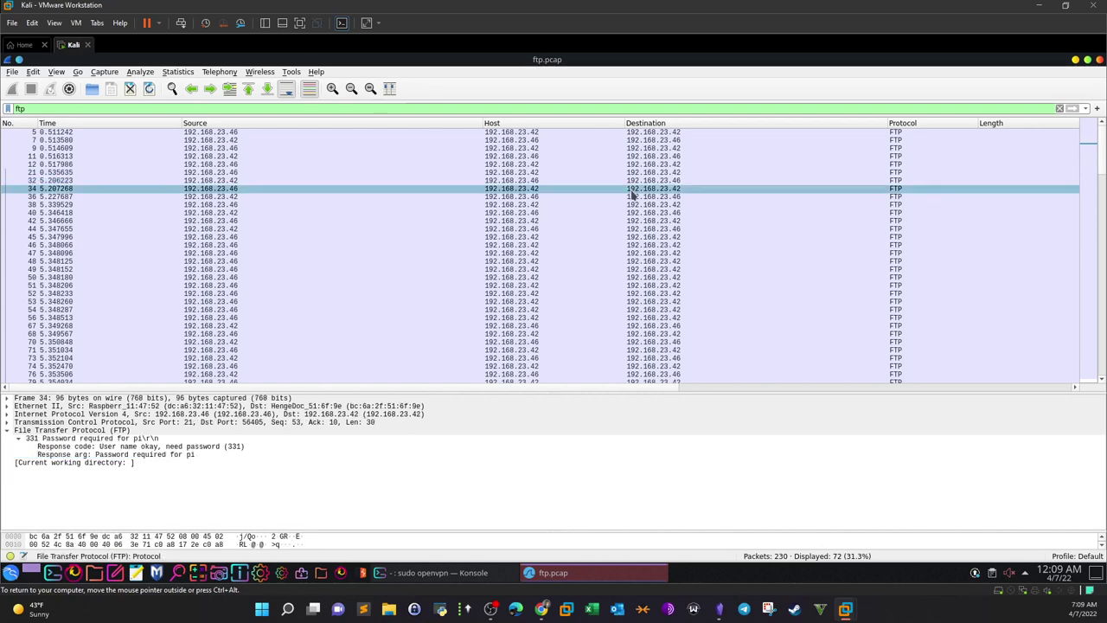
click(632, 196)
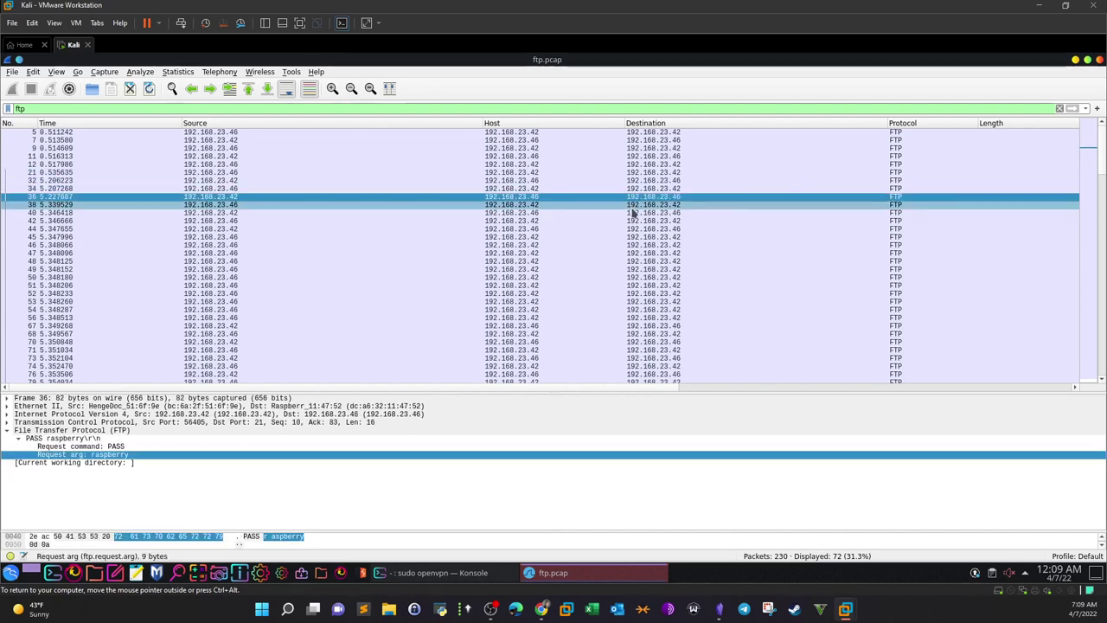
click(633, 206)
click(632, 196)
click(87, 454)
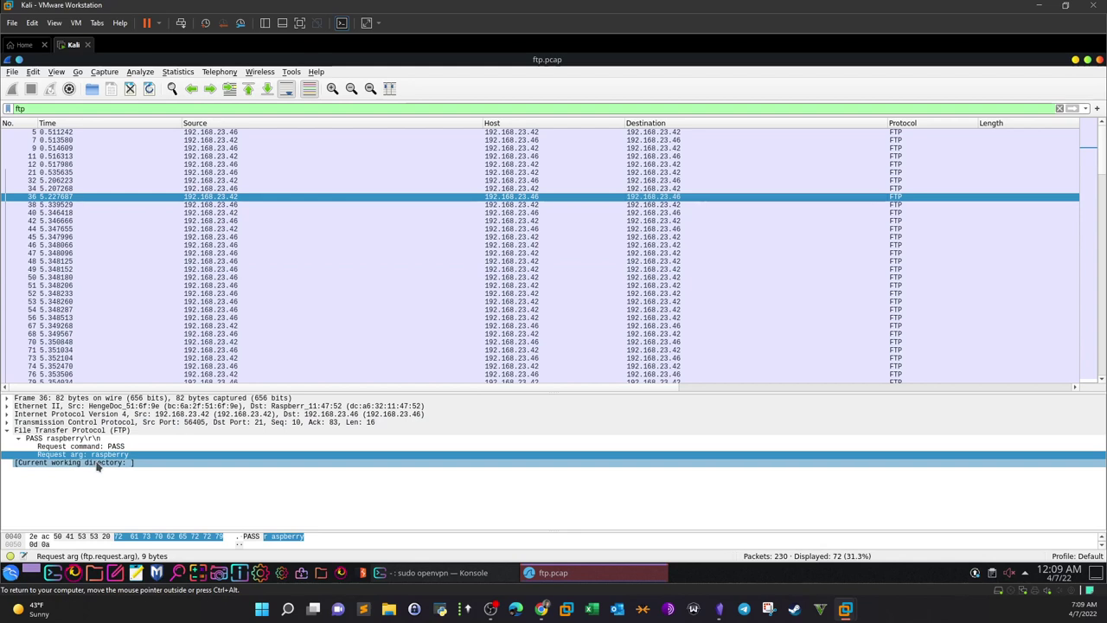
click(654, 206)
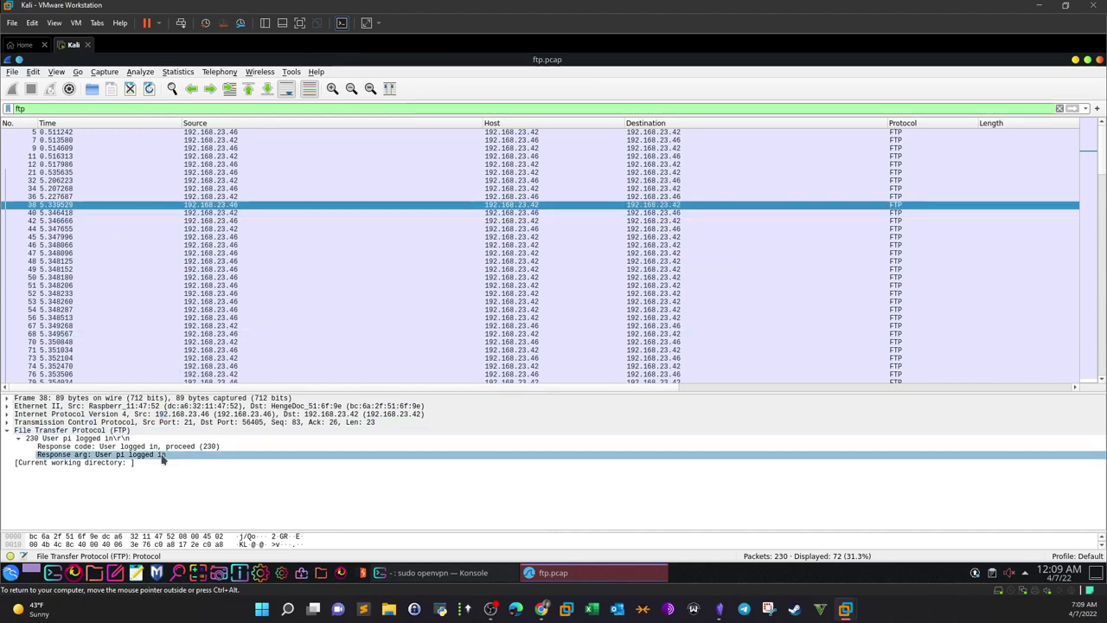
Step: Revisit frames 38 and 36 to recheck the login password field
click(647, 212)
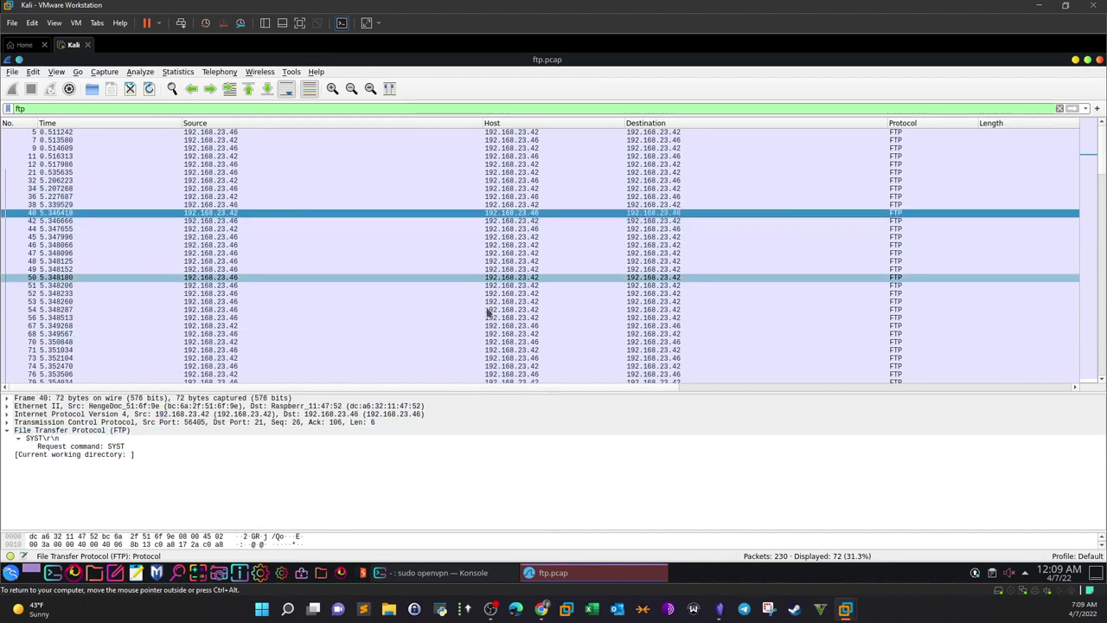
click(667, 205)
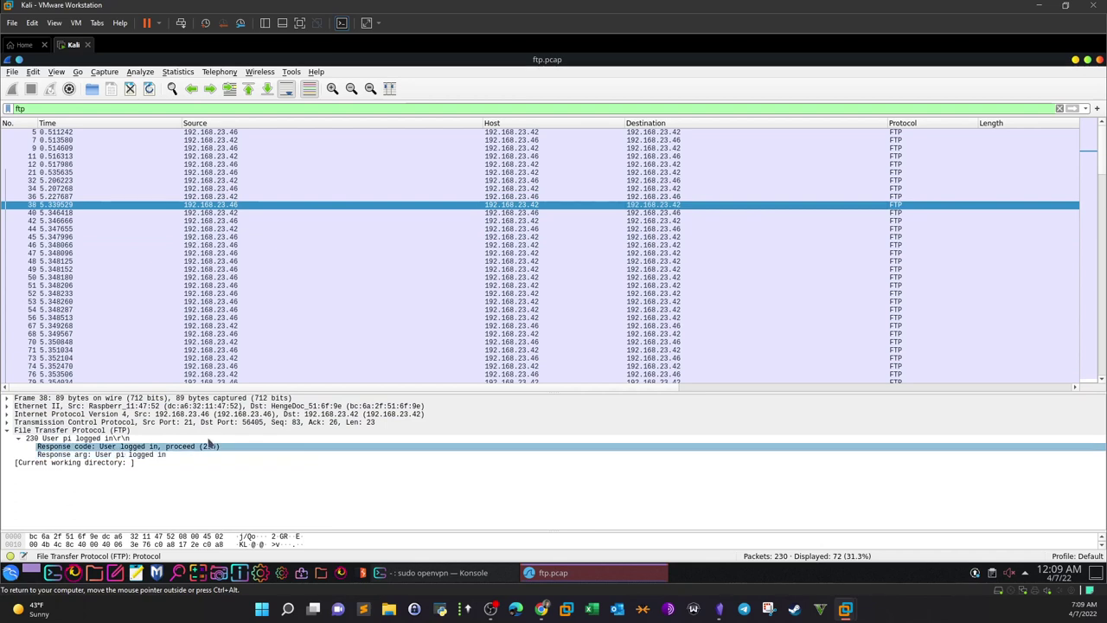
click(259, 197)
click(118, 455)
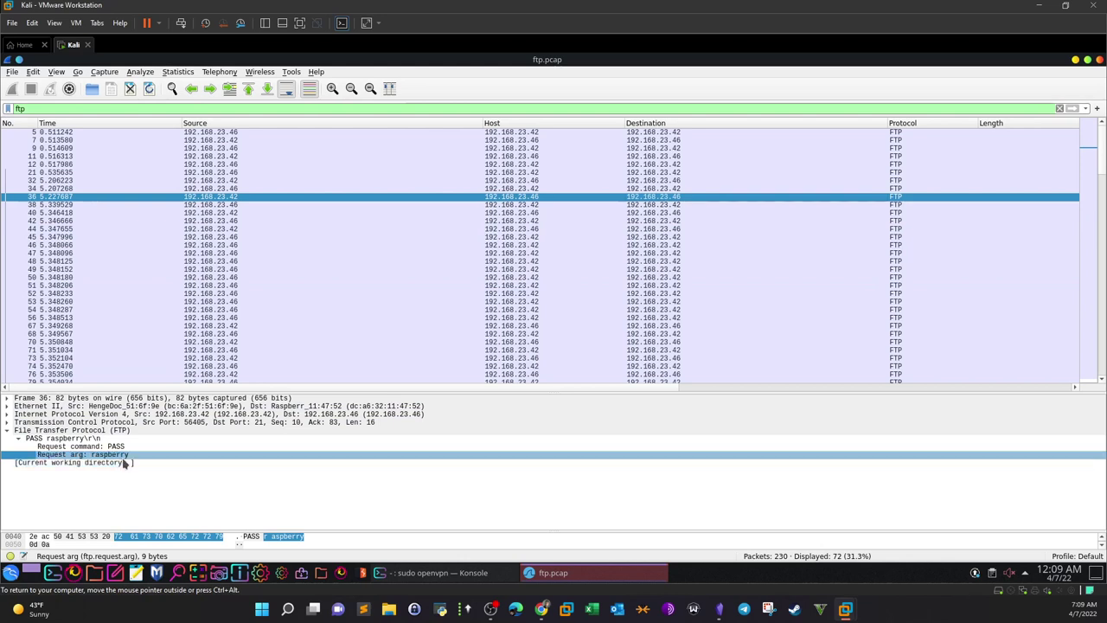
Step: Step through frames 40 to 54, covering the SYST, FEAT, EPSV and MLST exchanges
click(678, 213)
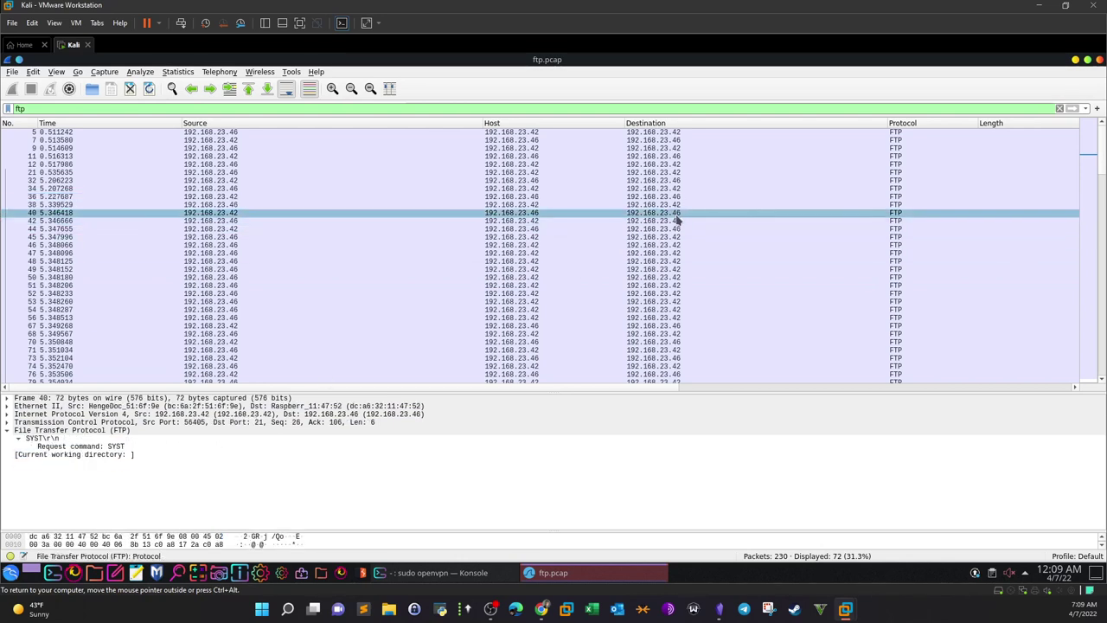
click(676, 222)
click(677, 229)
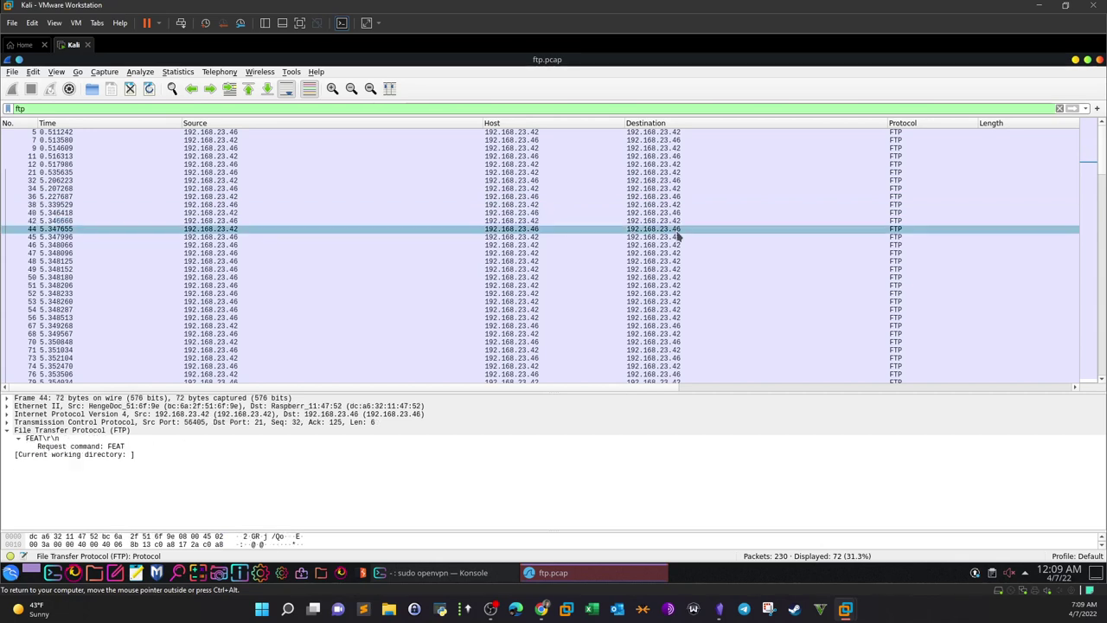
click(678, 237)
click(677, 247)
click(677, 253)
click(677, 261)
click(676, 269)
click(676, 276)
click(673, 285)
click(673, 293)
click(673, 301)
click(672, 309)
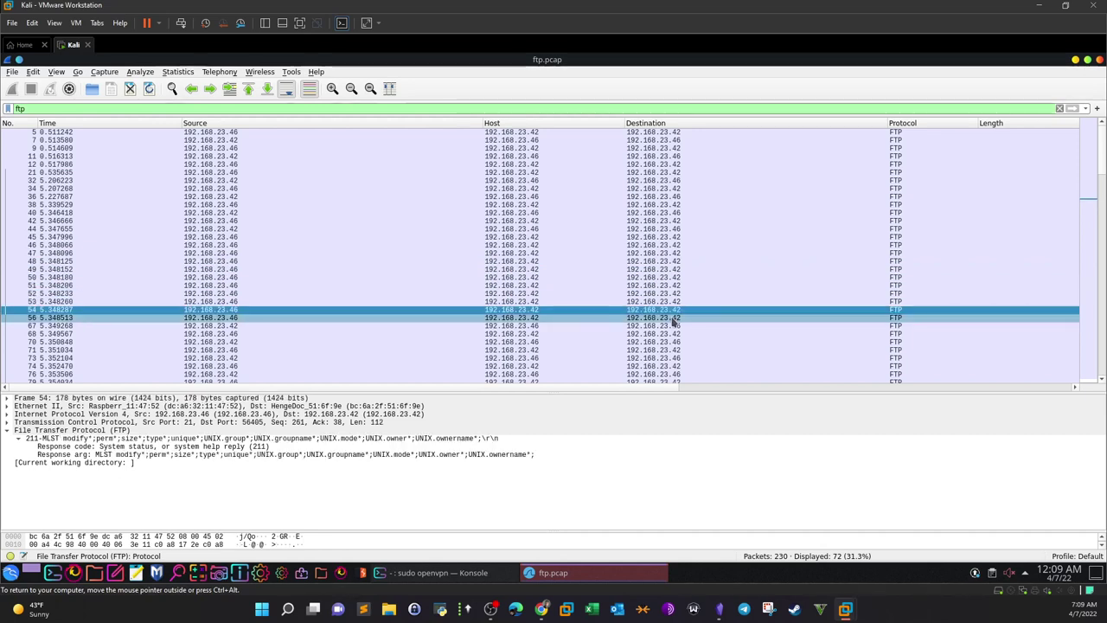
Step: Inspect the 211 replies in packets 54 and 56 and the PWD request in 67, enlarging the packet list
click(255, 448)
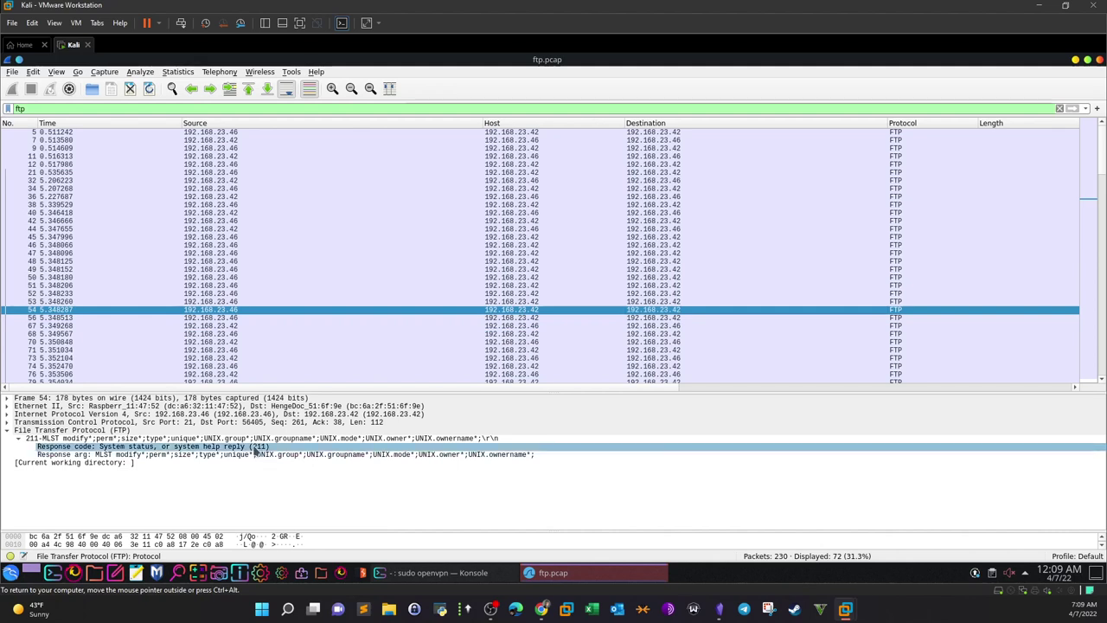
click(256, 439)
click(638, 320)
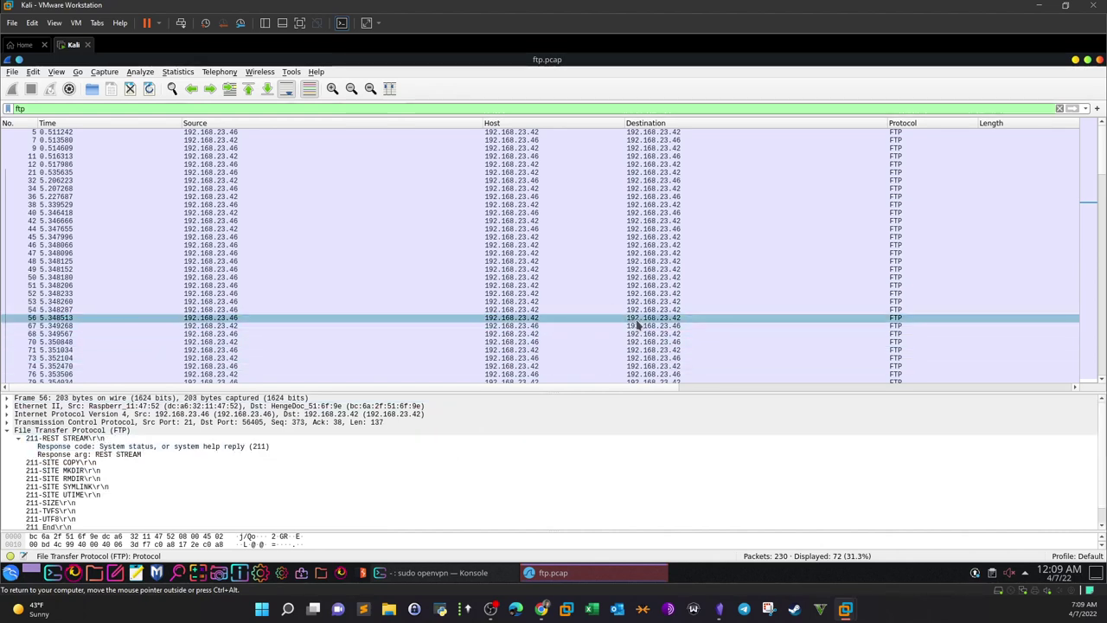
click(640, 326)
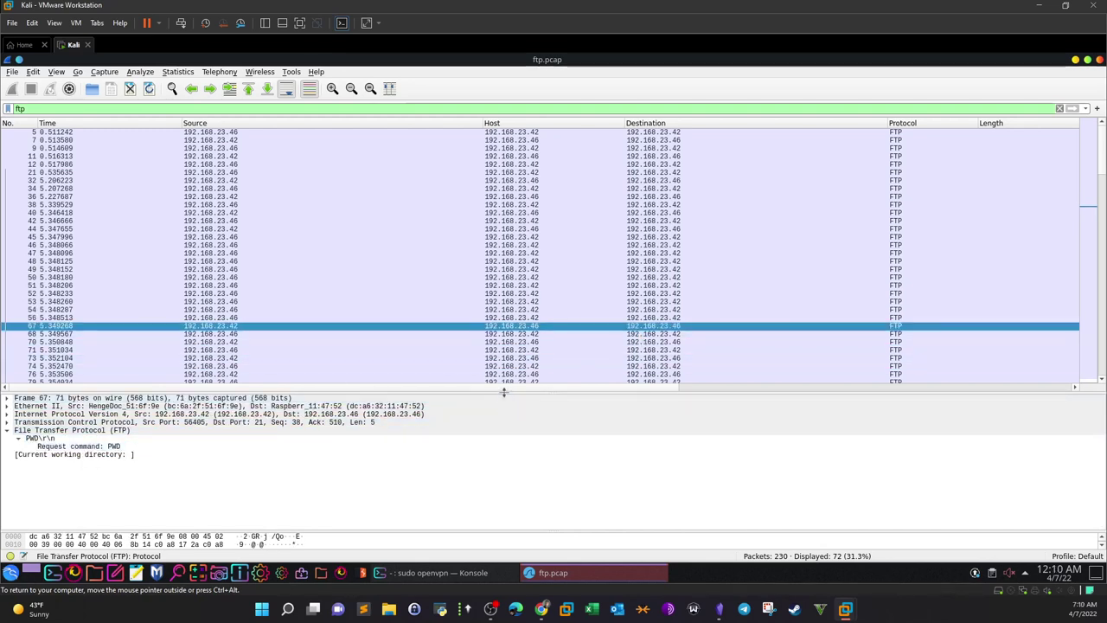
drag(501, 389, 498, 424)
Step: Inspect the 257 directory reply, 200 Type set to I, and the PASV/227 Passive Mode exchange
click(666, 337)
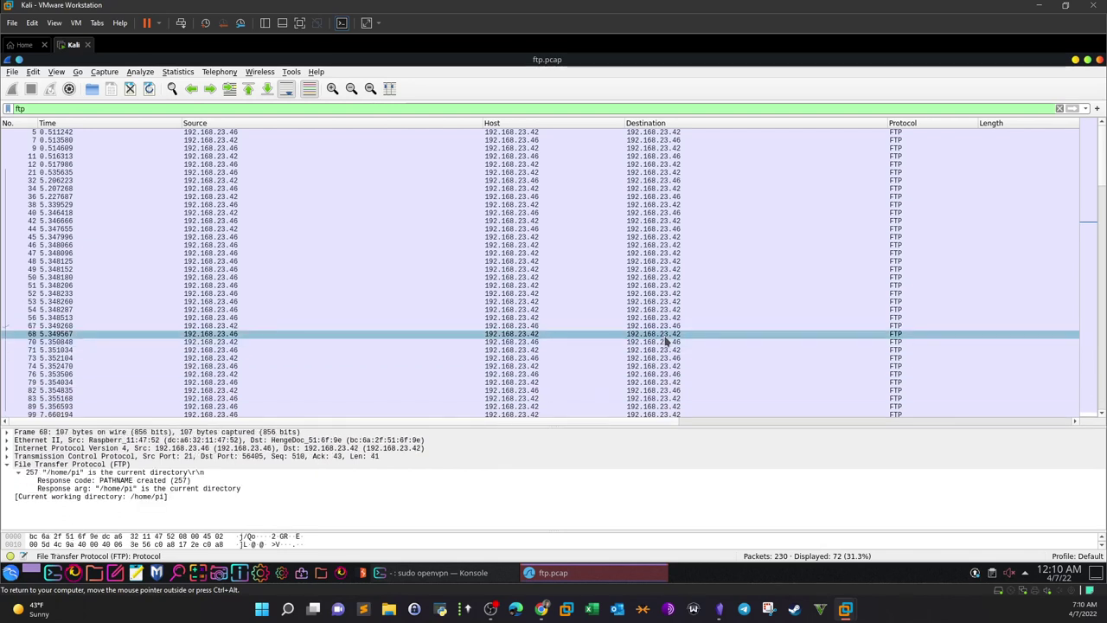
click(76, 473)
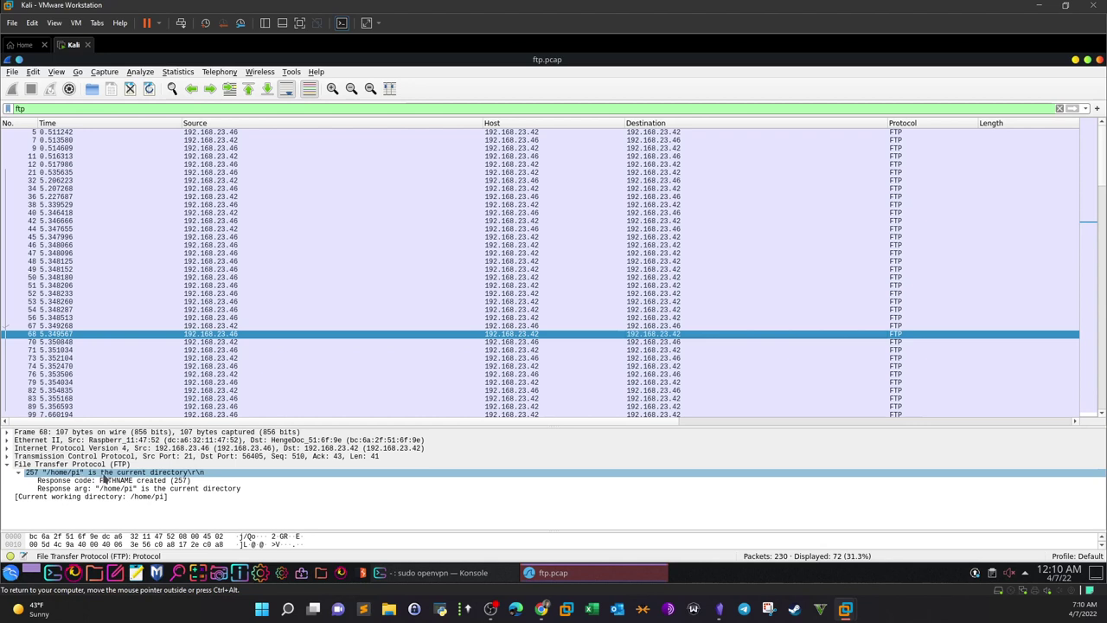
click(612, 350)
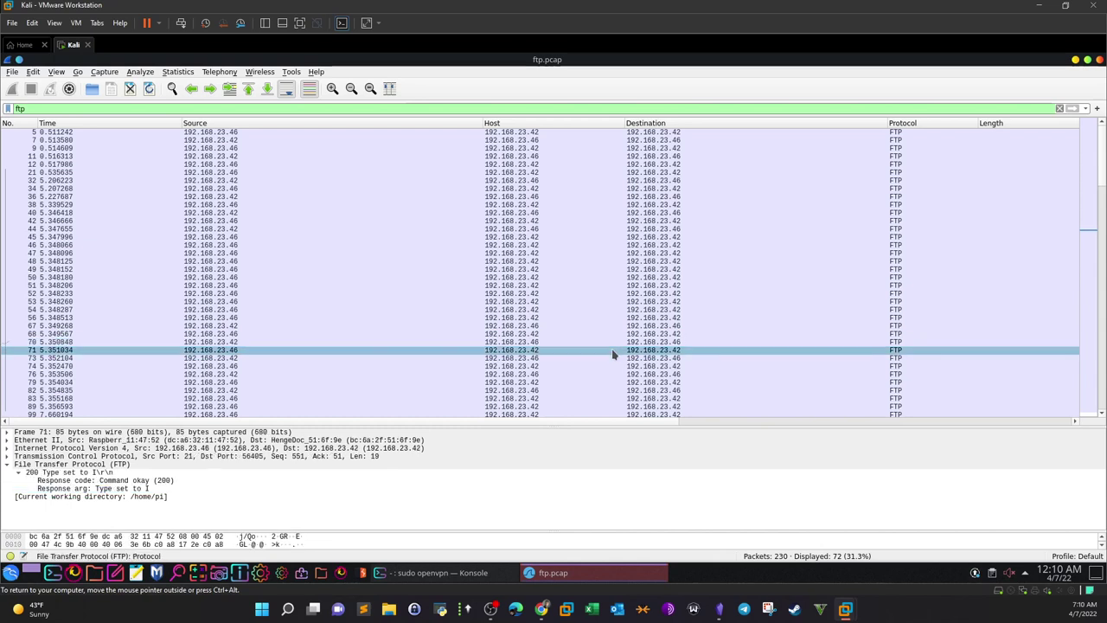
click(612, 357)
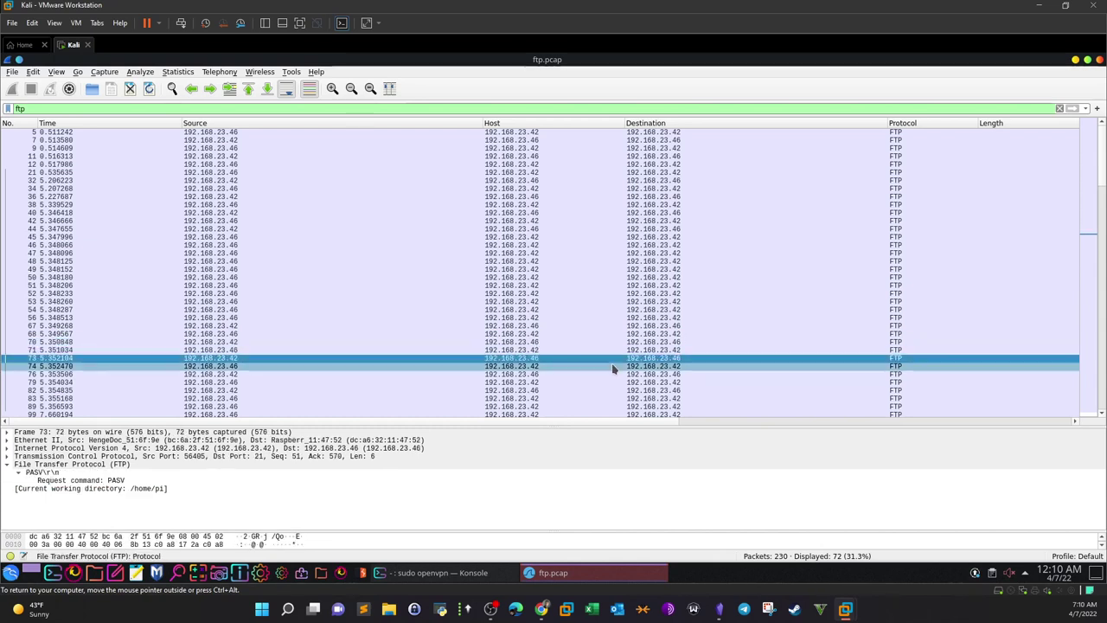
click(612, 365)
click(136, 488)
Step: Examine the CWD /home/pi/ request, its 250 success reply, and the LIST request in packet 82
click(627, 375)
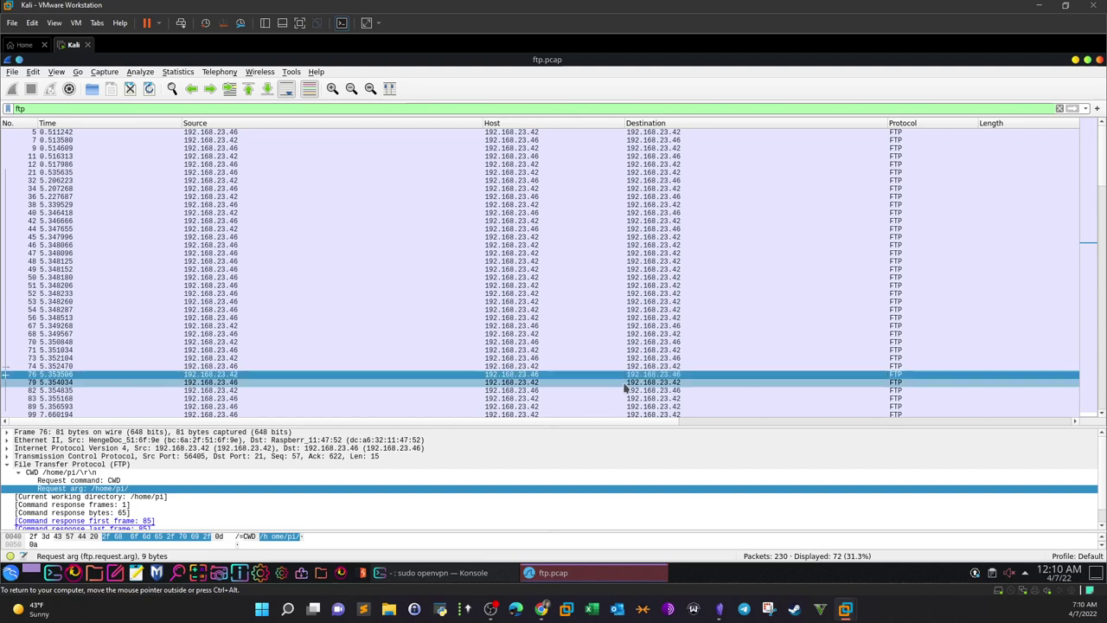
click(625, 384)
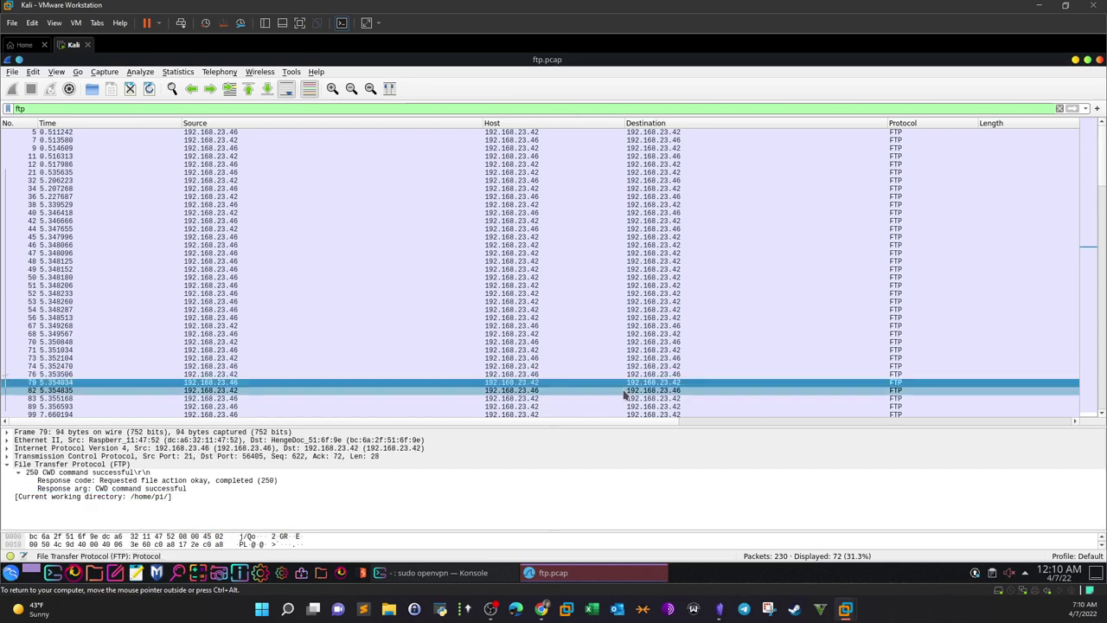
click(627, 374)
click(121, 488)
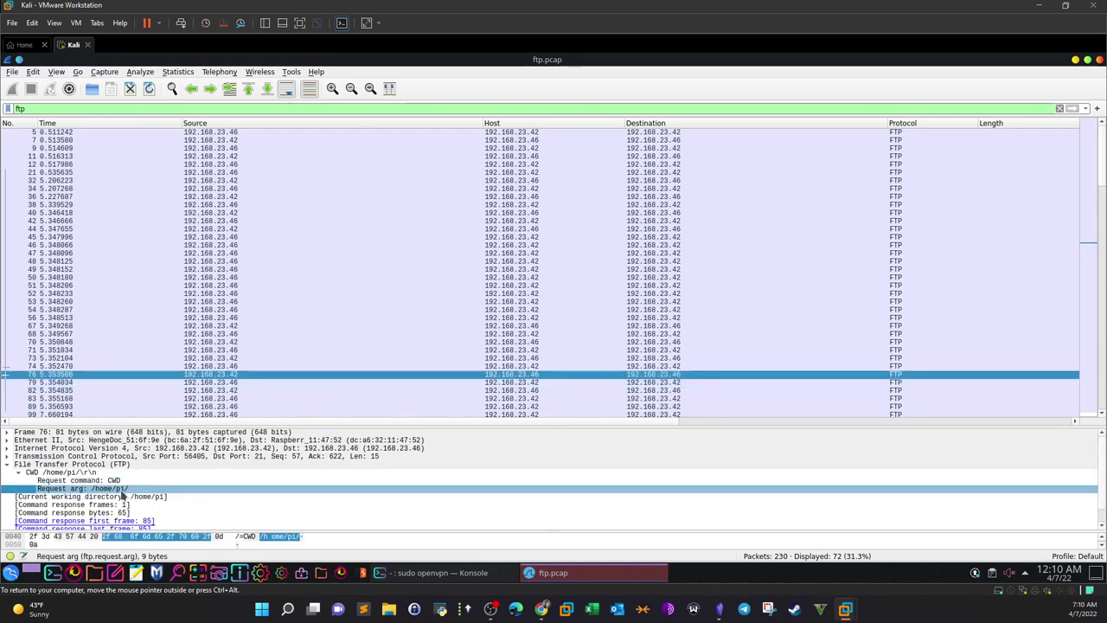
click(673, 383)
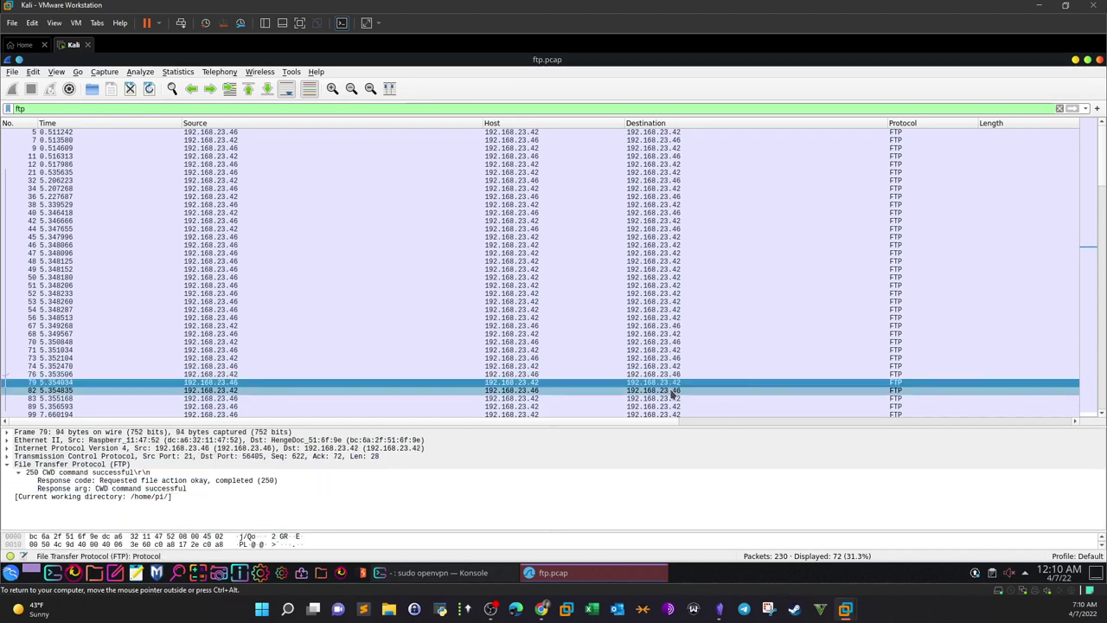
click(673, 392)
Step: View packet 83's file list response and the following 226 Transfer complete reply
drag(679, 424, 680, 450)
scroll(645, 404, down, 2)
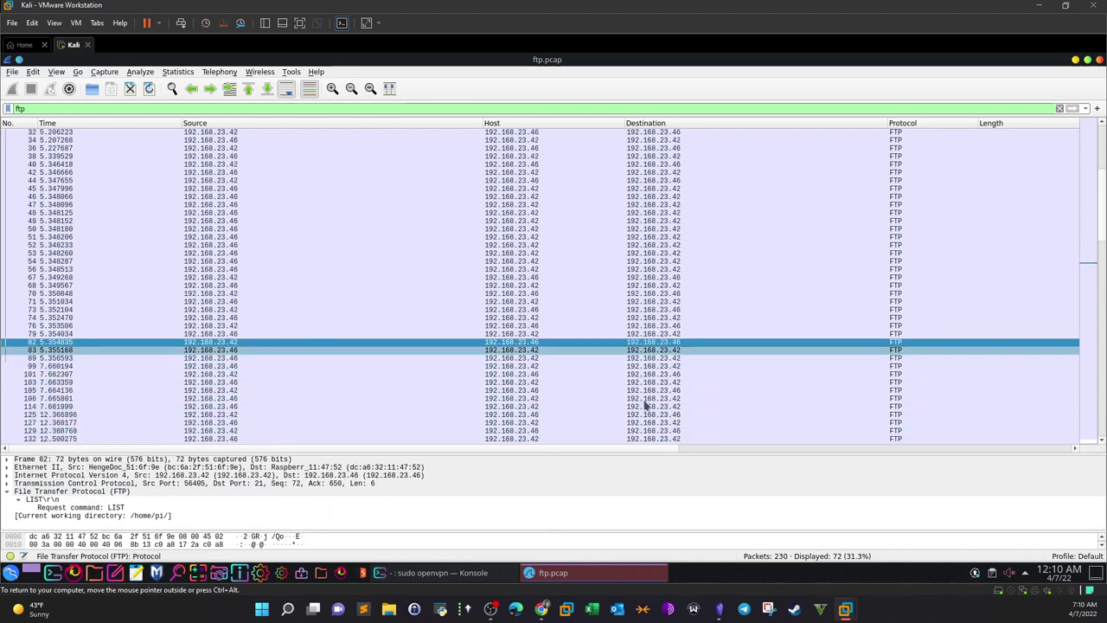
click(672, 351)
mouse_move(690, 447)
mouse_down()
mouse_move(693, 411)
mouse_move(691, 438)
mouse_up()
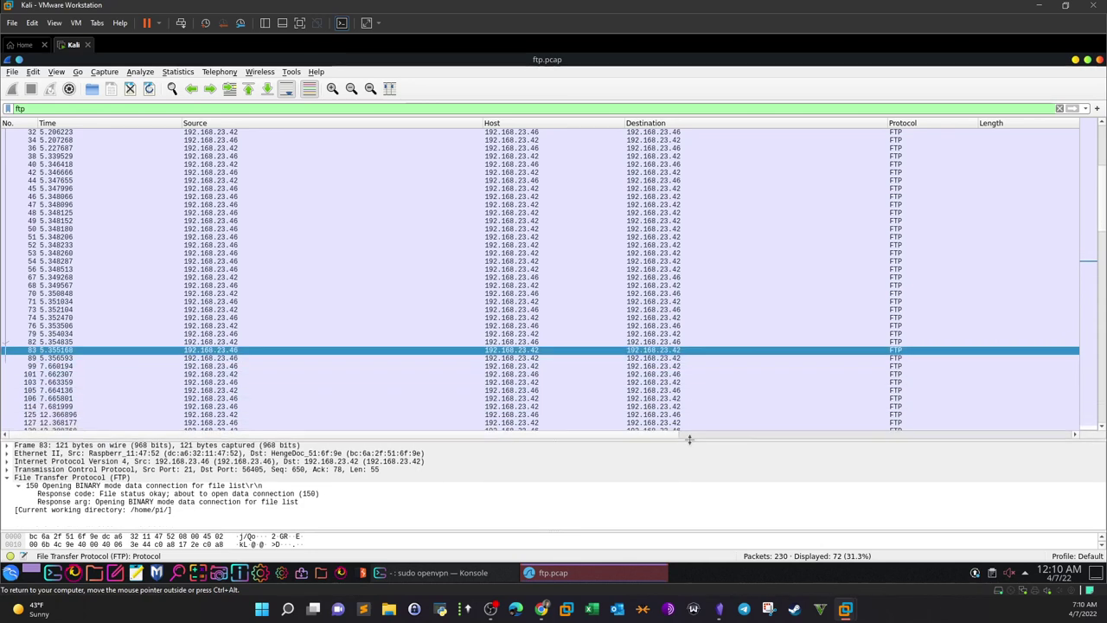
click(673, 358)
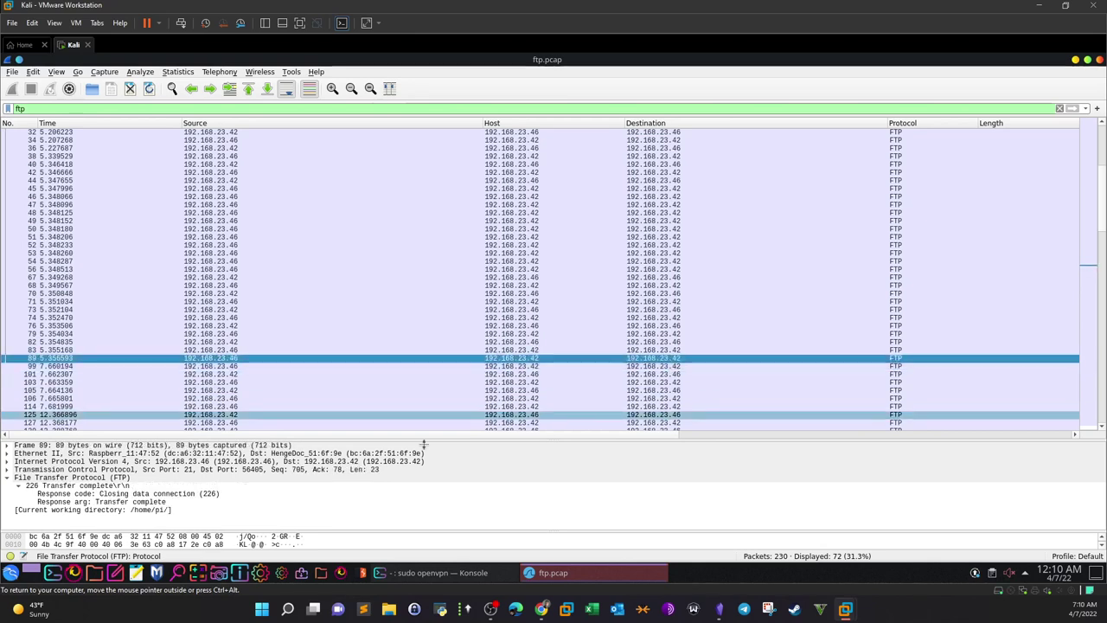
click(102, 502)
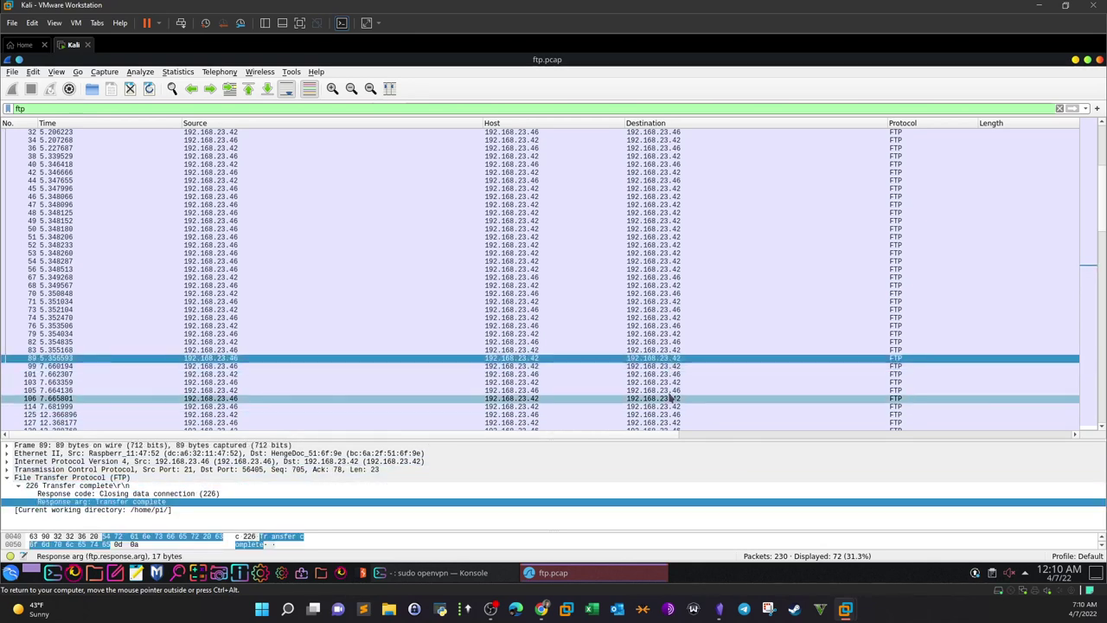
key(Up)
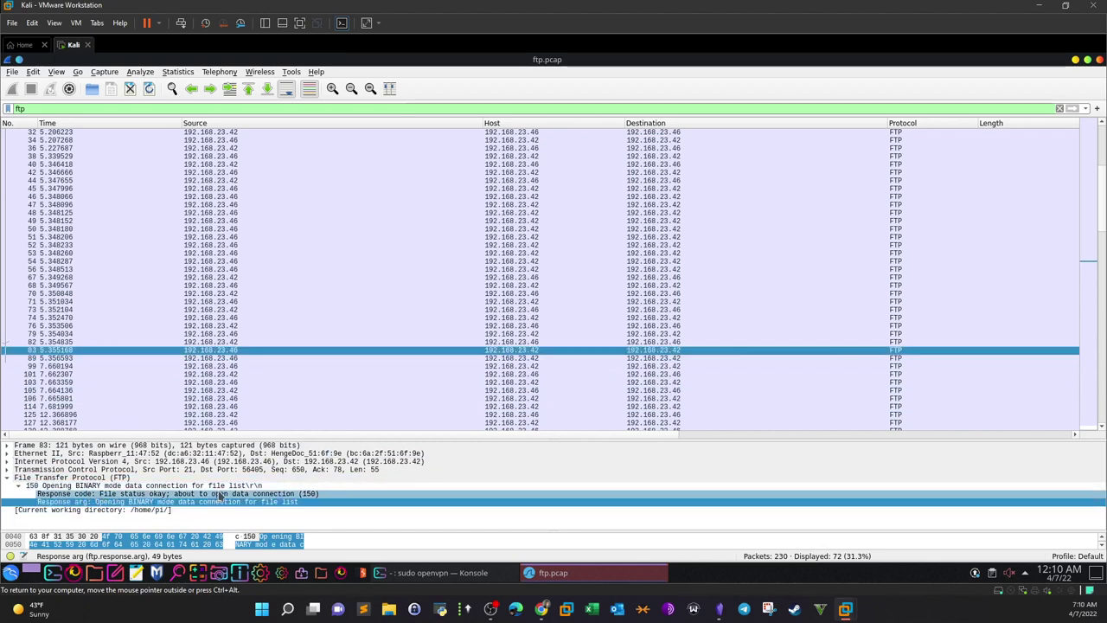
Step: Trace the second login: PASS in 105, banner in 114, password in 129, and 230 logged in
click(667, 367)
click(667, 382)
click(665, 390)
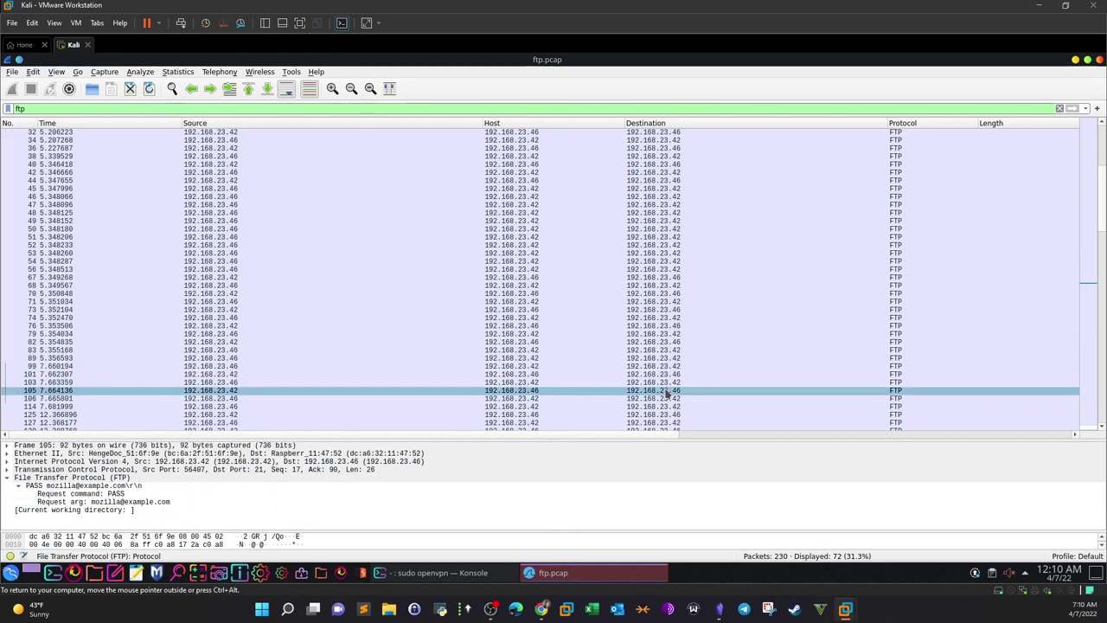
click(666, 398)
click(664, 406)
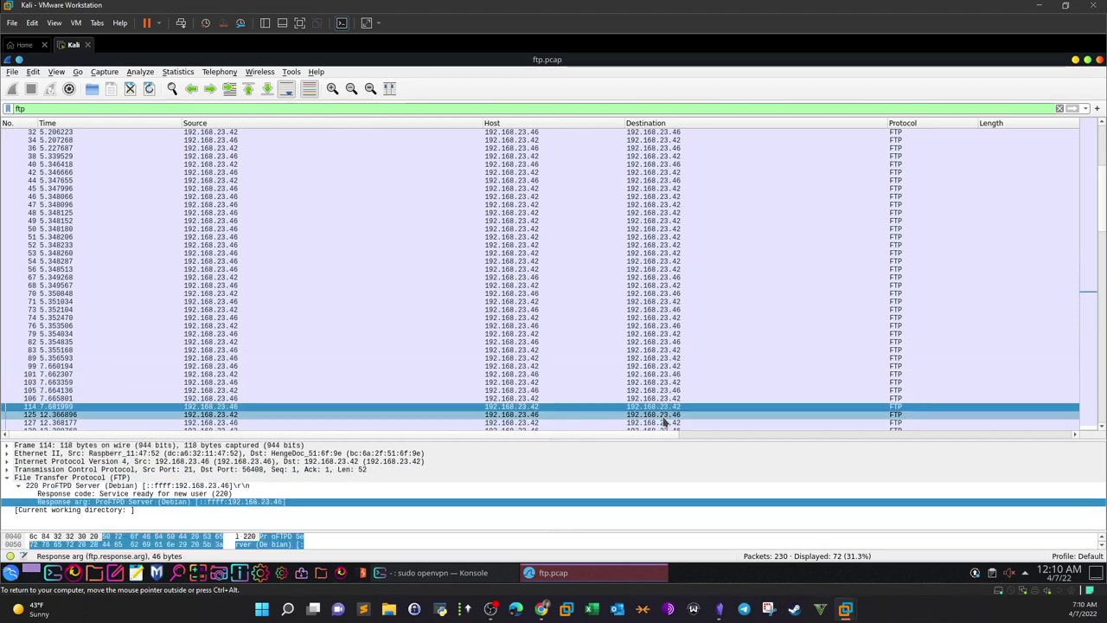
click(664, 421)
scroll(667, 389, down, 4)
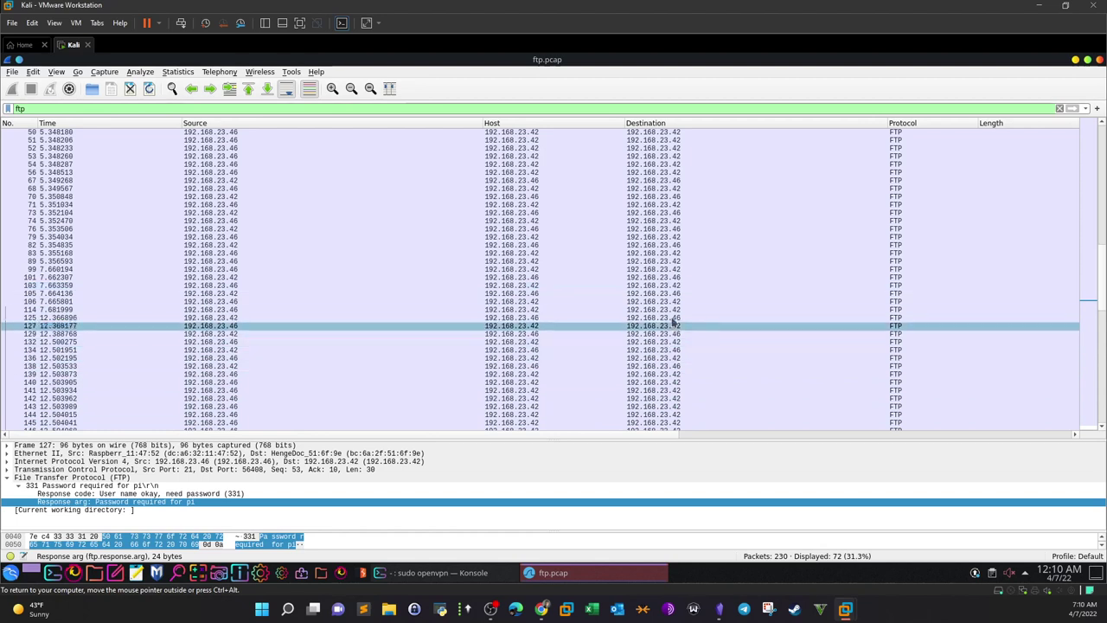
click(674, 334)
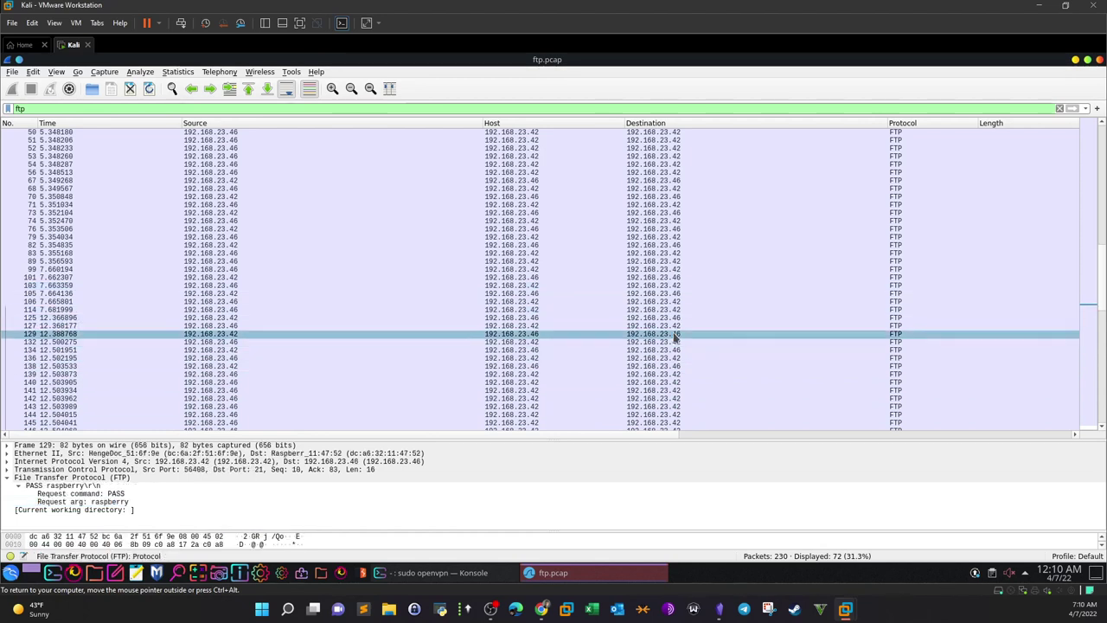
click(671, 343)
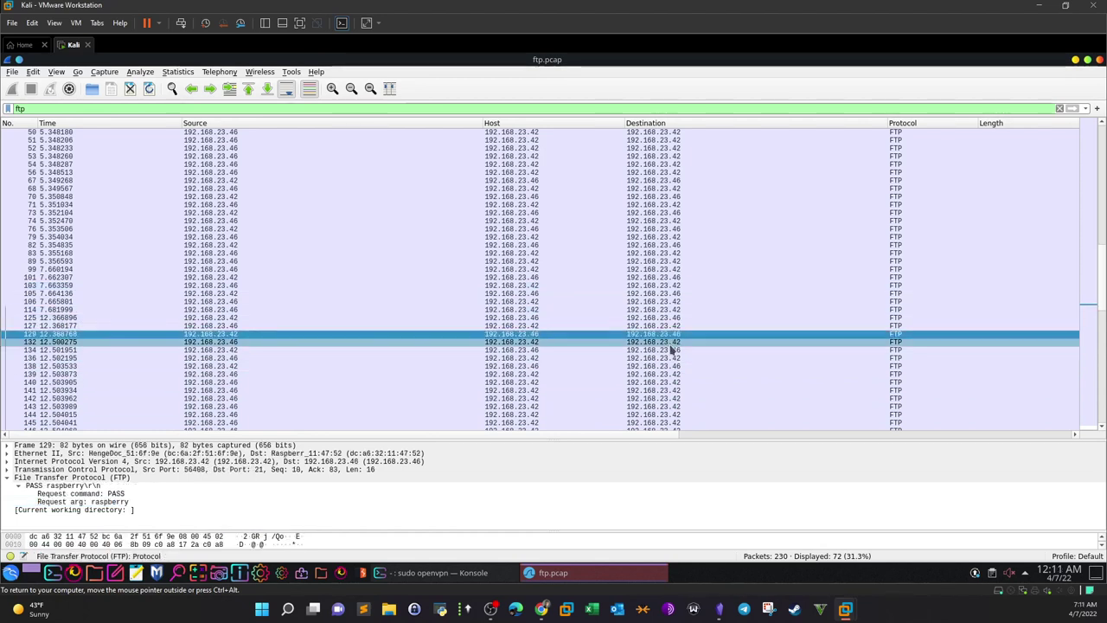
click(671, 350)
Step: Step through the FEAT request in packet 138 and the server's feature replies up to 211-HOST
click(677, 366)
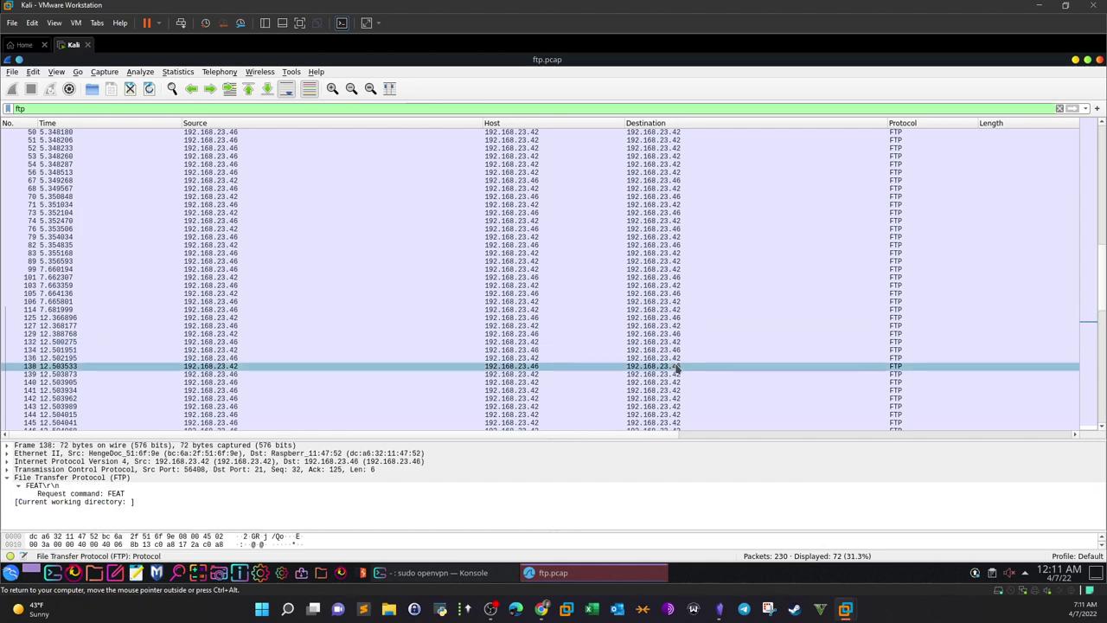
click(678, 374)
click(676, 381)
click(676, 390)
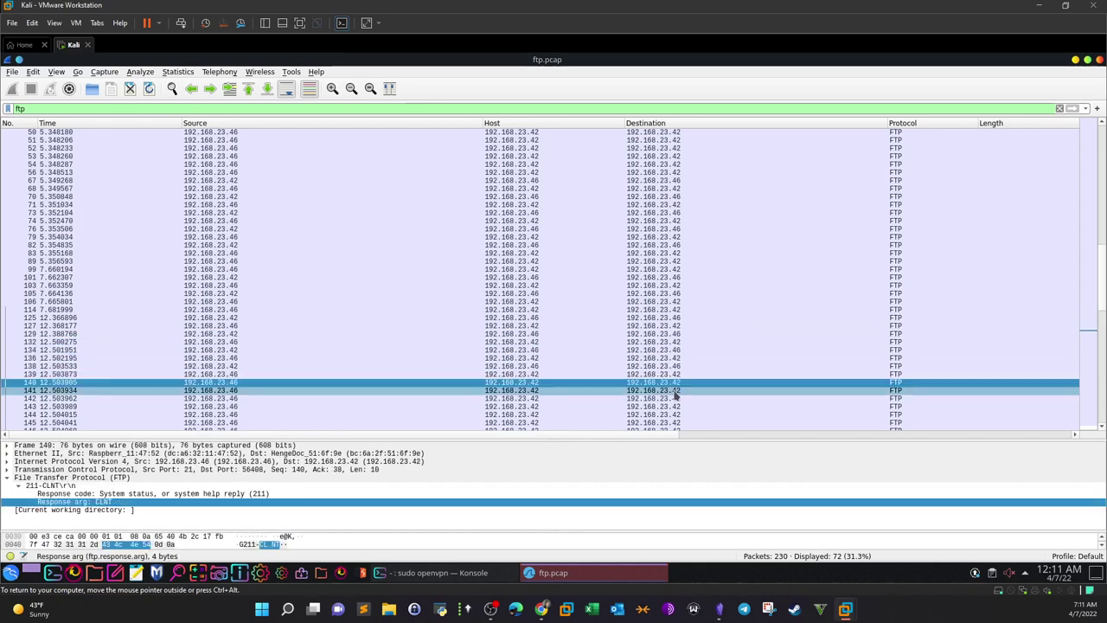
click(672, 406)
scroll(672, 403, down, 4)
scroll(674, 403, down, 2)
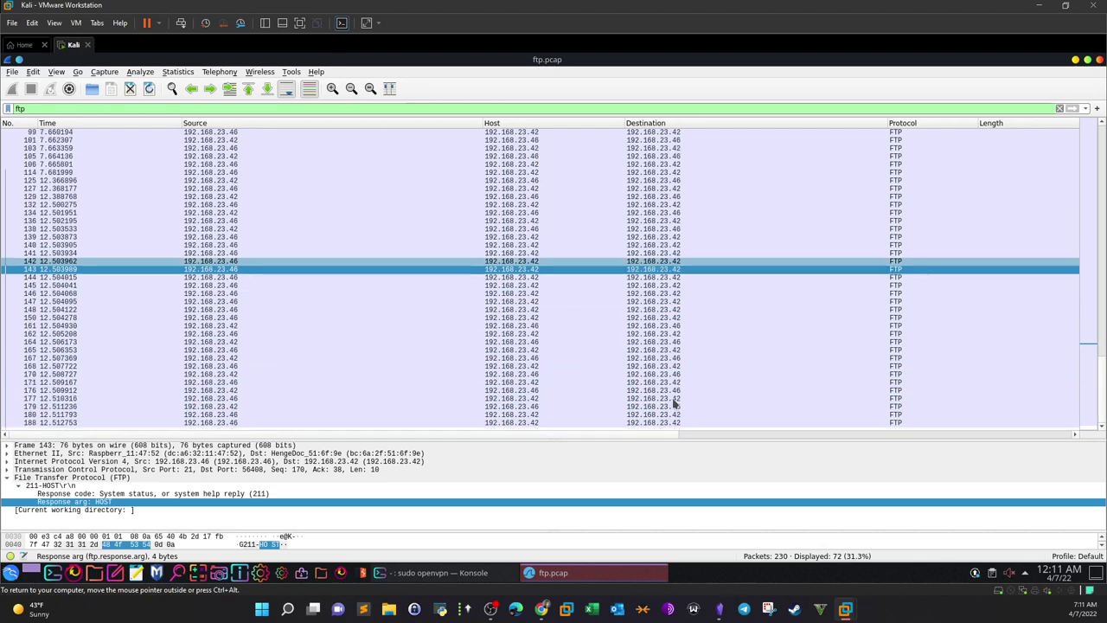
Step: Continue through LANG, MFF, MLST and REST STREAM replies to TYPE I and Passive Mode in 168
click(664, 278)
click(662, 285)
click(658, 294)
click(653, 301)
click(654, 308)
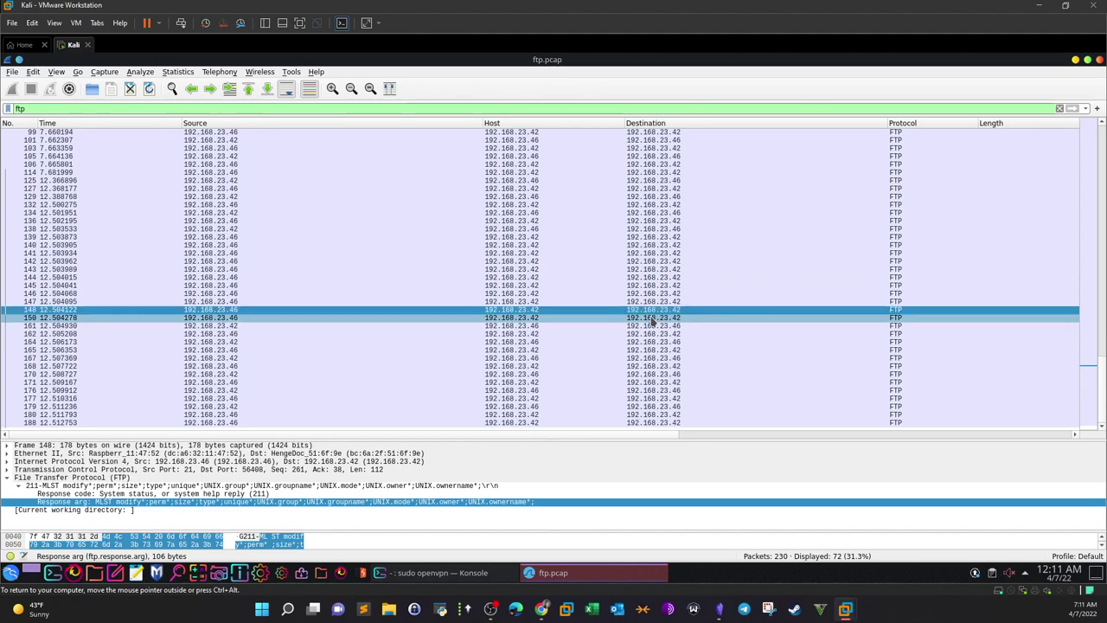
click(653, 317)
click(652, 328)
click(654, 334)
click(654, 342)
click(653, 349)
click(650, 366)
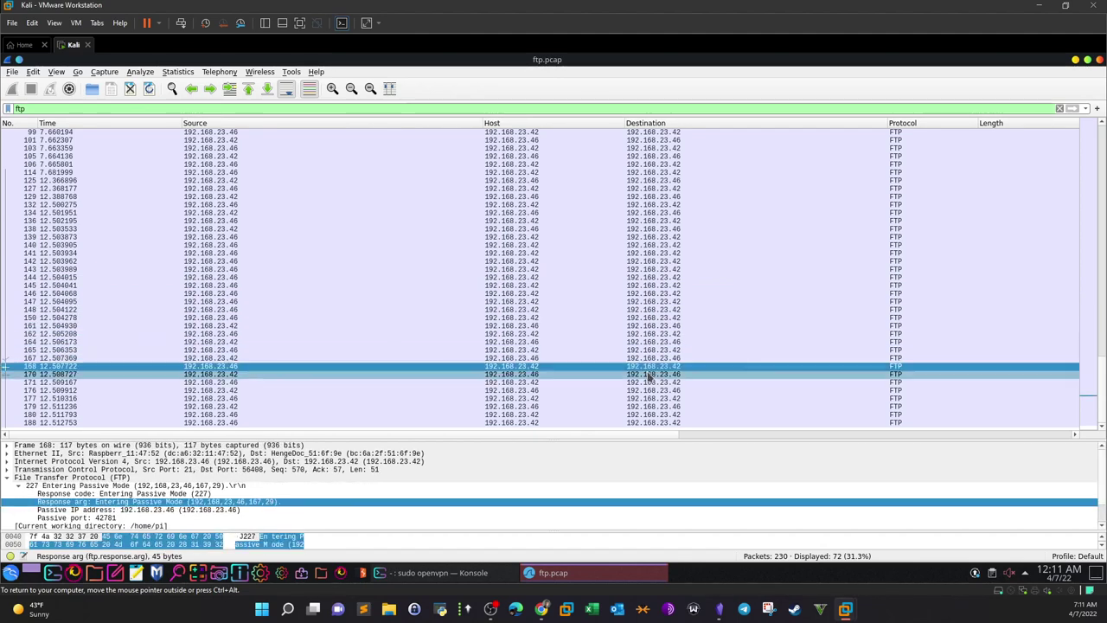
Step: Examine the SIZE request for /home/pi/flag.txt, then the 226 Transfer complete response in frame 188
click(650, 374)
click(651, 382)
click(653, 377)
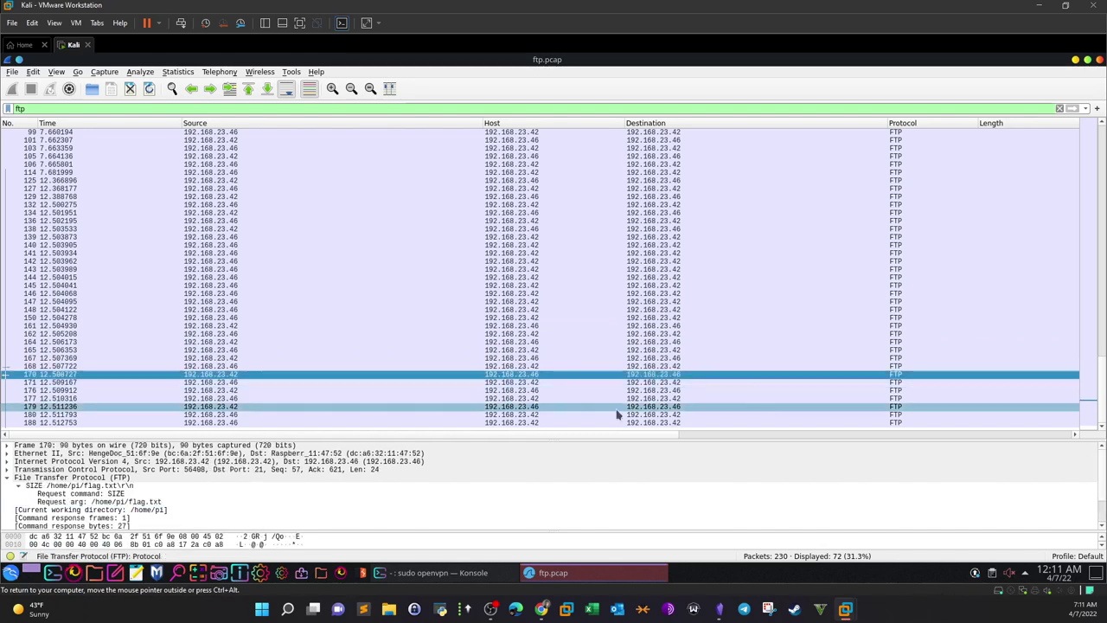
drag(614, 436, 618, 425)
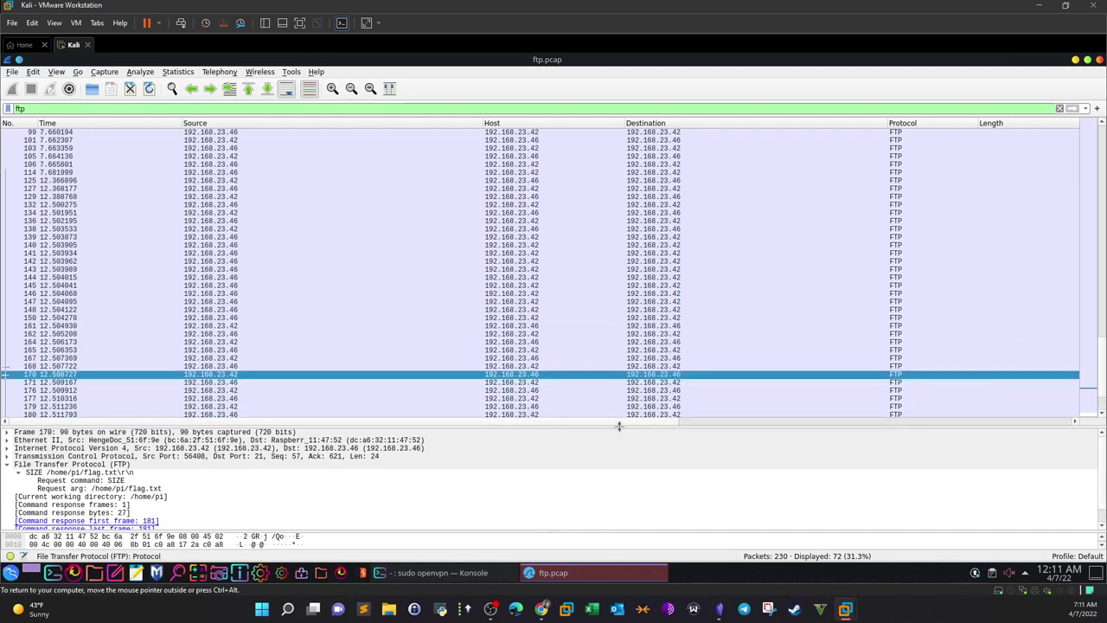
click(108, 487)
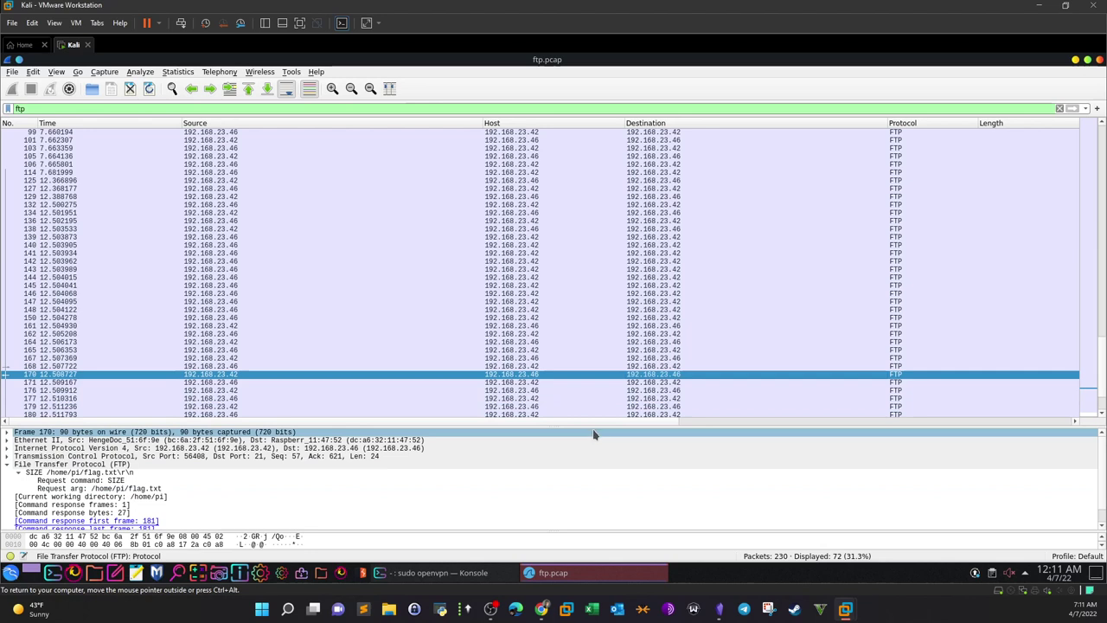
drag(594, 425, 579, 435)
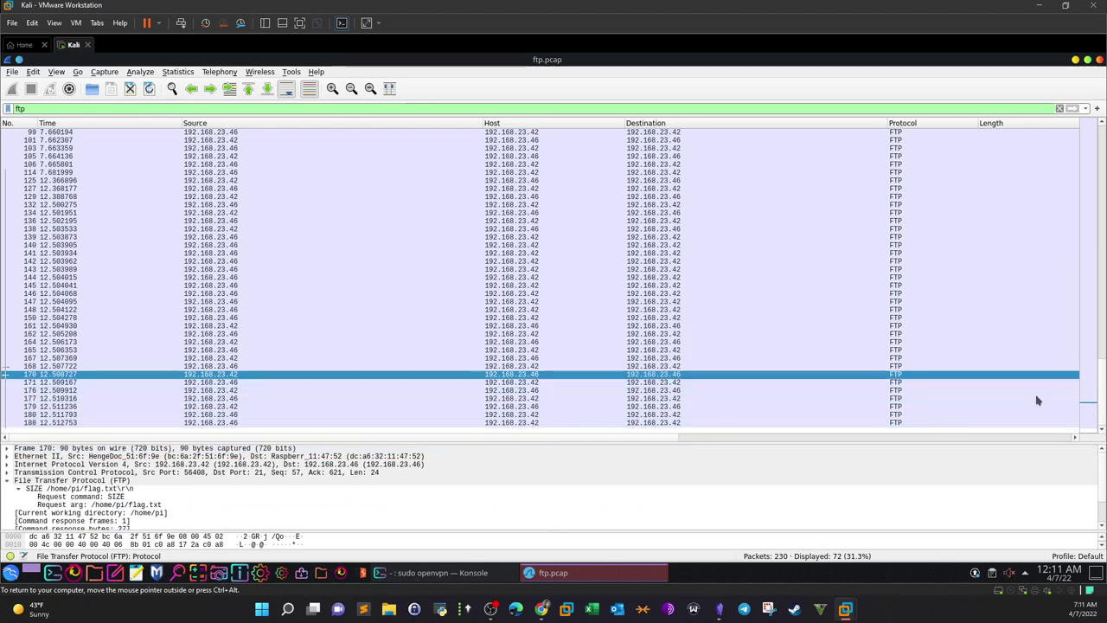
key(Down)
key(Down)
key(Down)
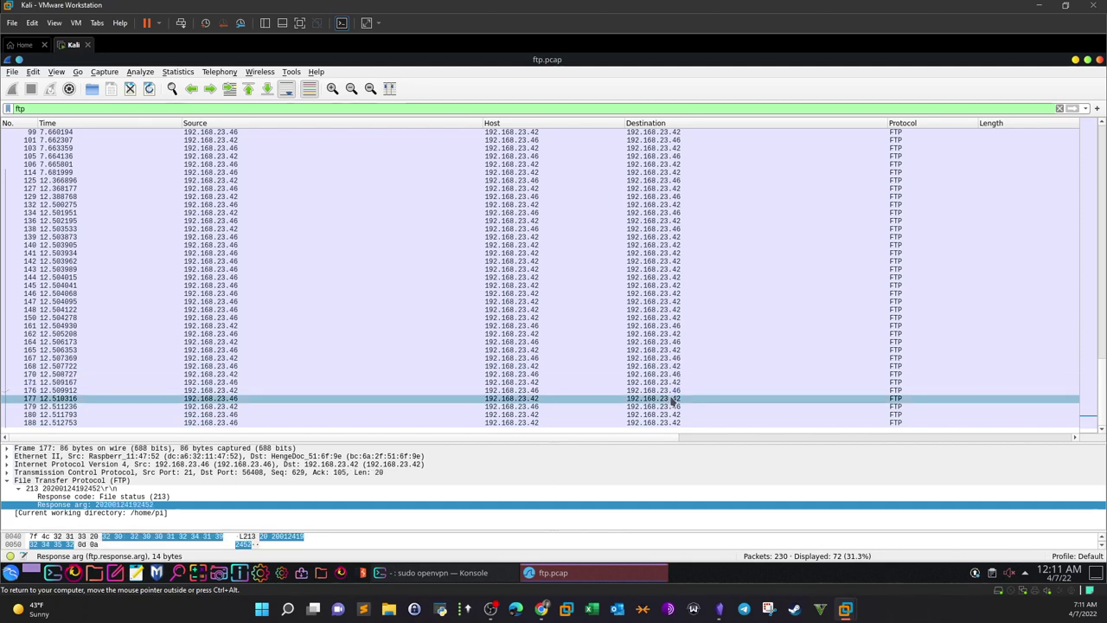
key(Down)
key(Down)
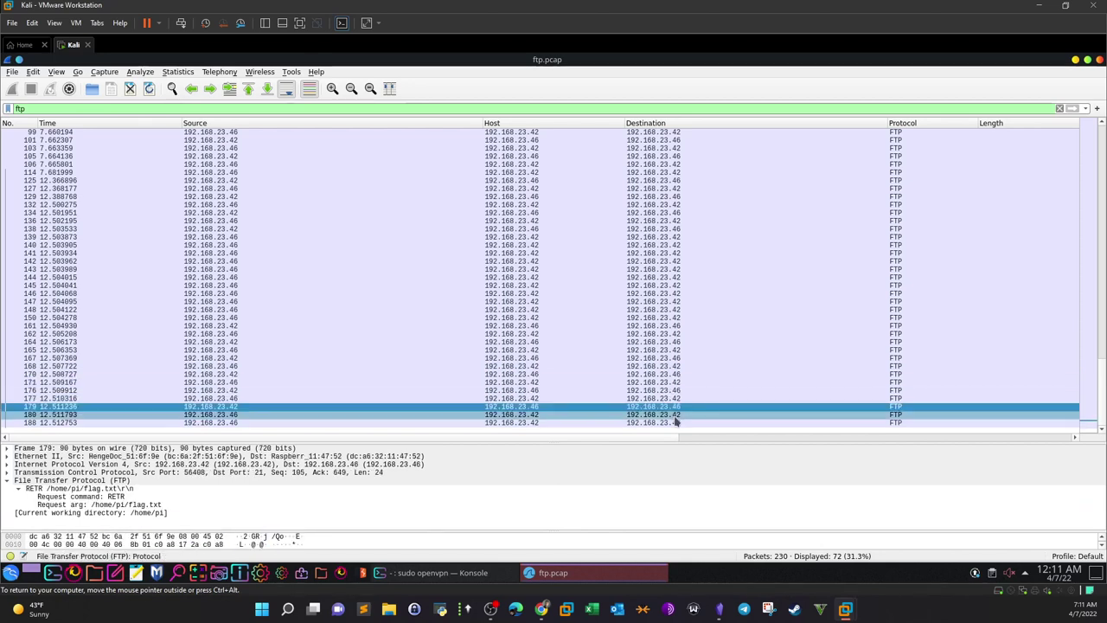
click(677, 422)
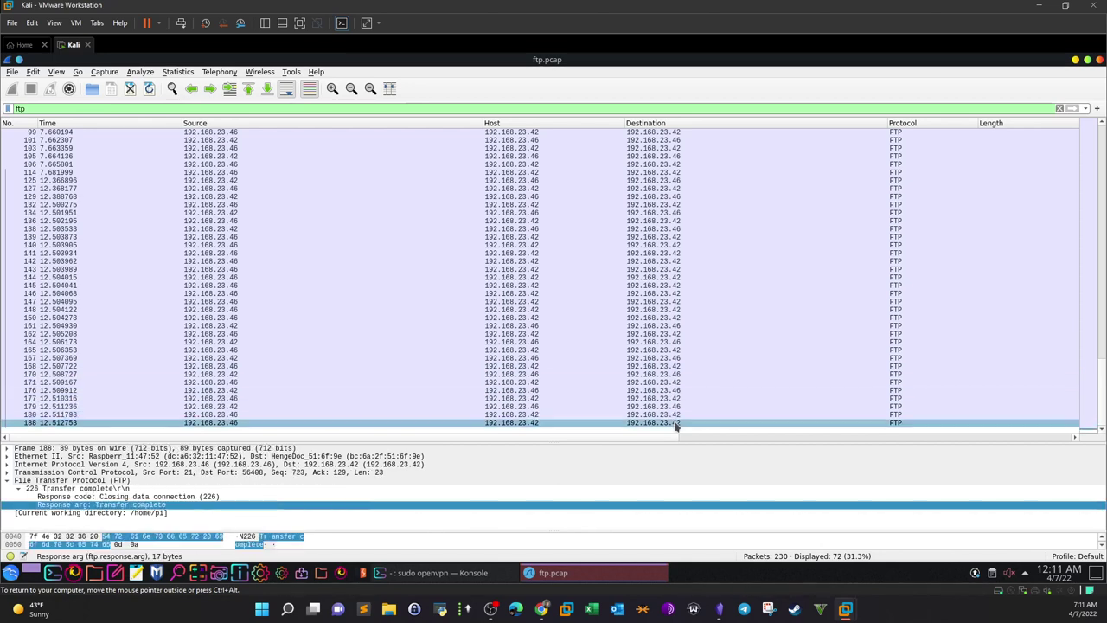
click(192, 111)
Step: Change the filter to ftp-data and view packet 85's listing containing flag.txt
text(-data)
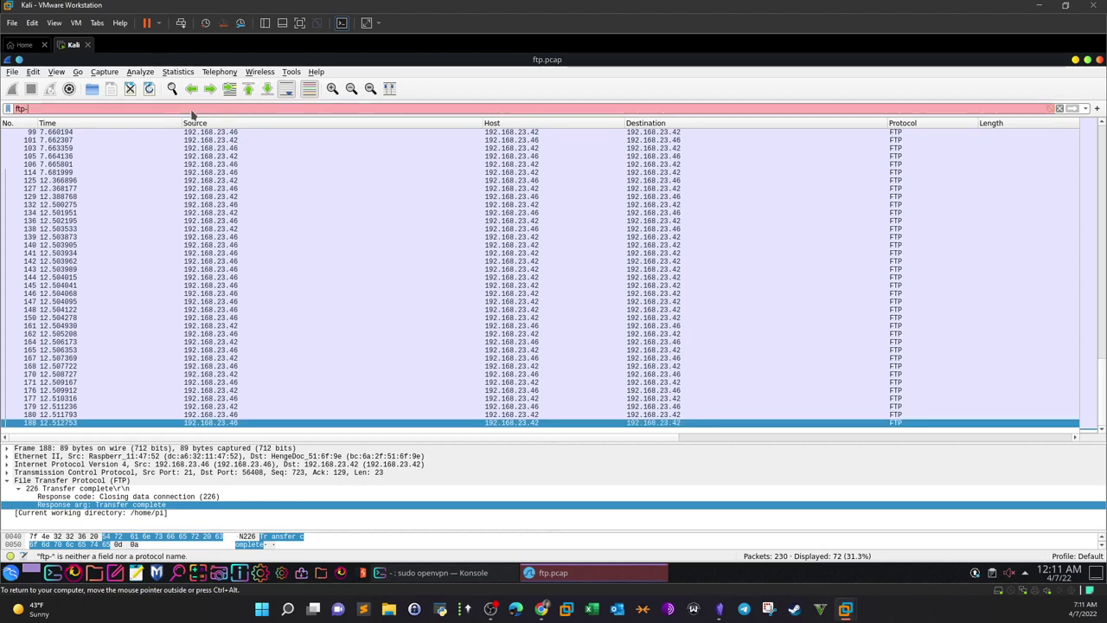
key(Return)
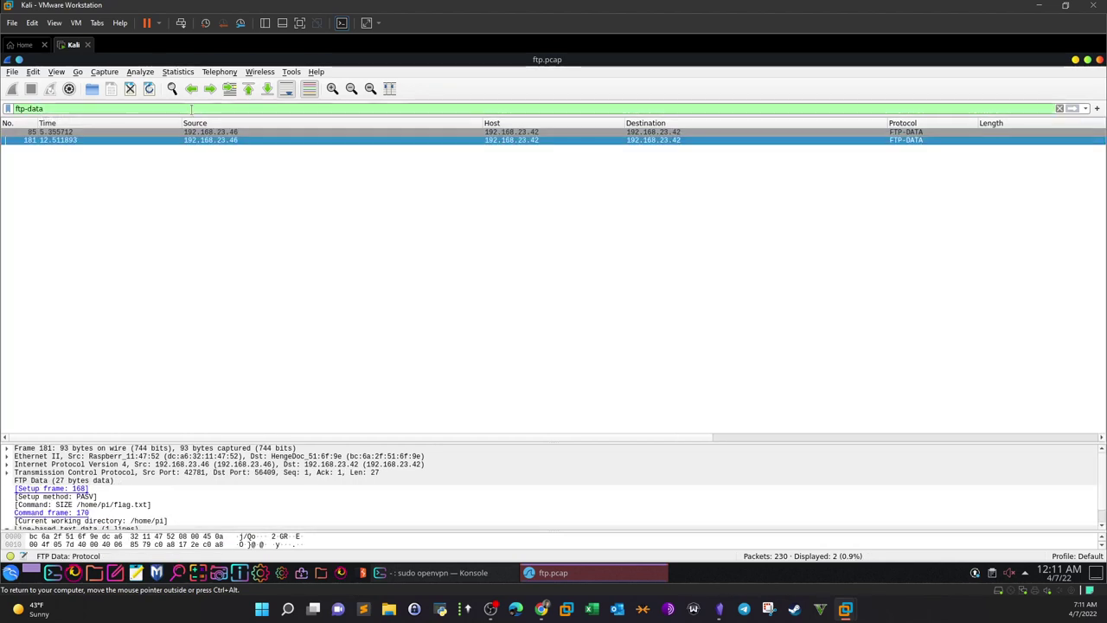
click(818, 132)
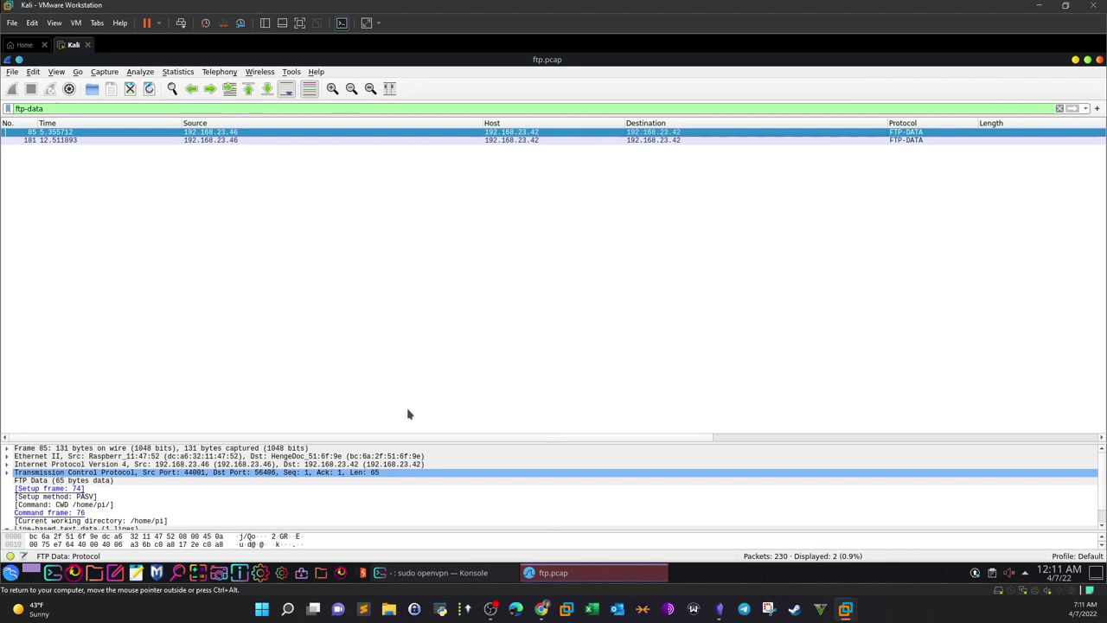
drag(410, 439, 421, 299)
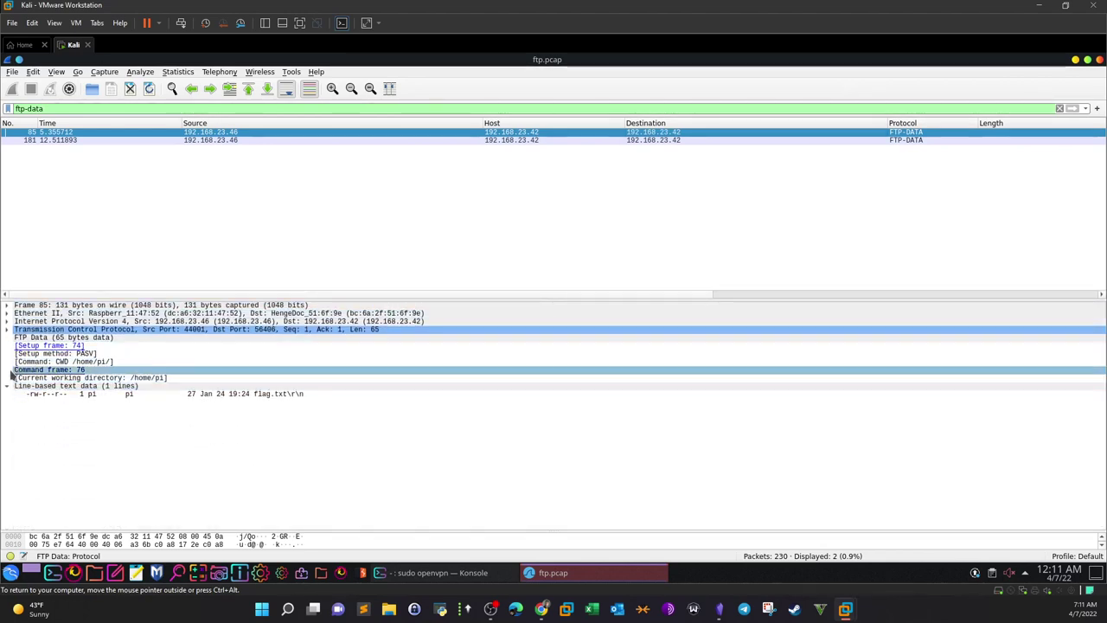
click(281, 396)
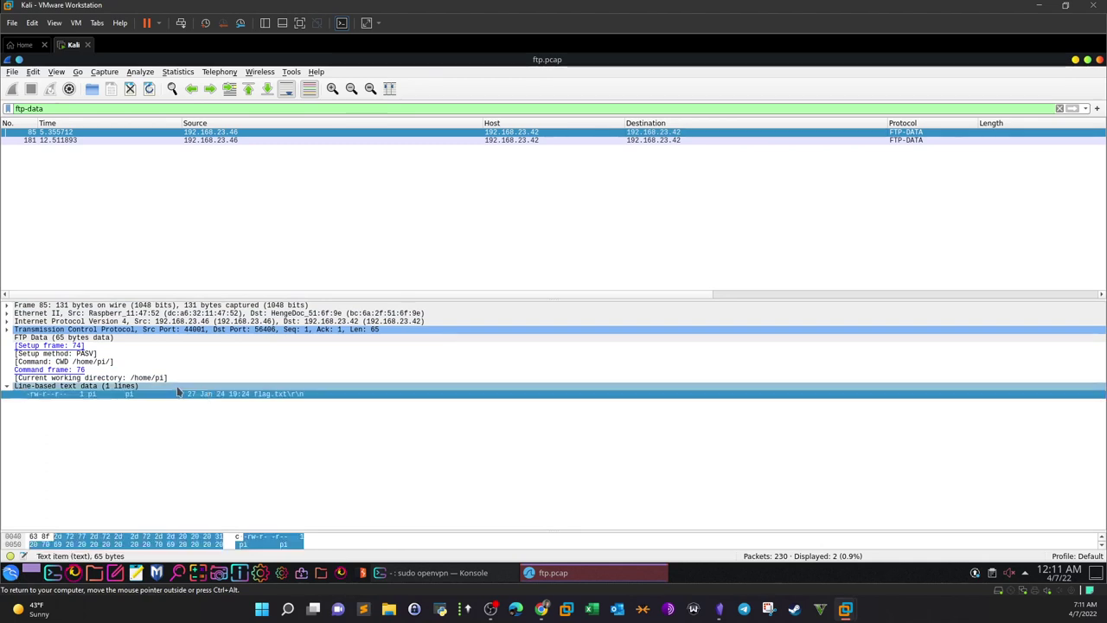
Step: Read the flag text in FTP-DATA frame 181, then minimise Wireshark
click(604, 140)
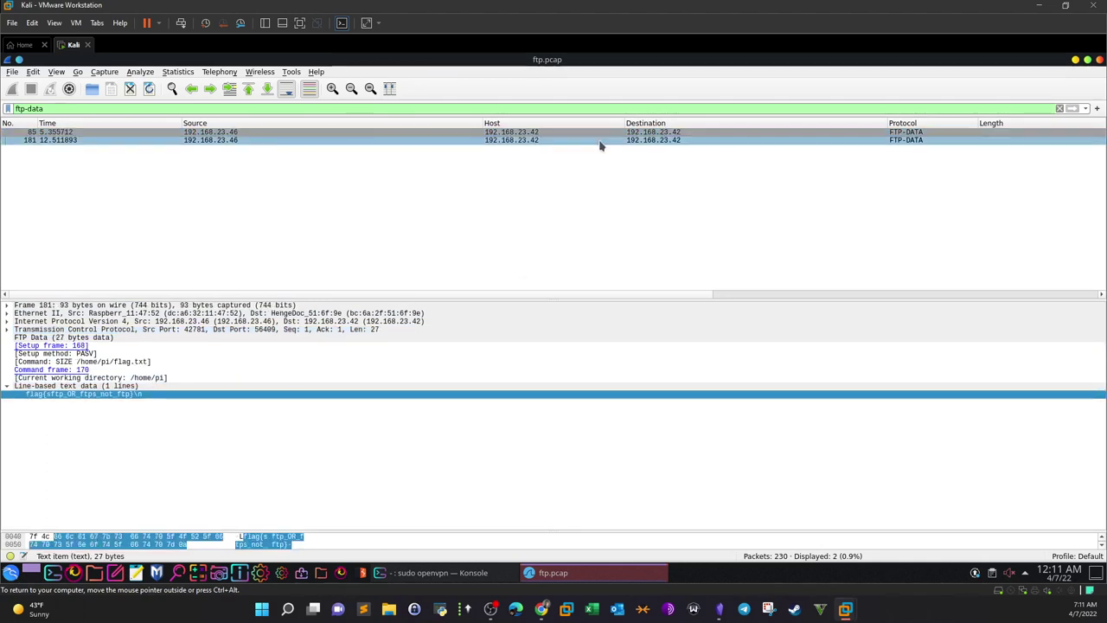
click(108, 395)
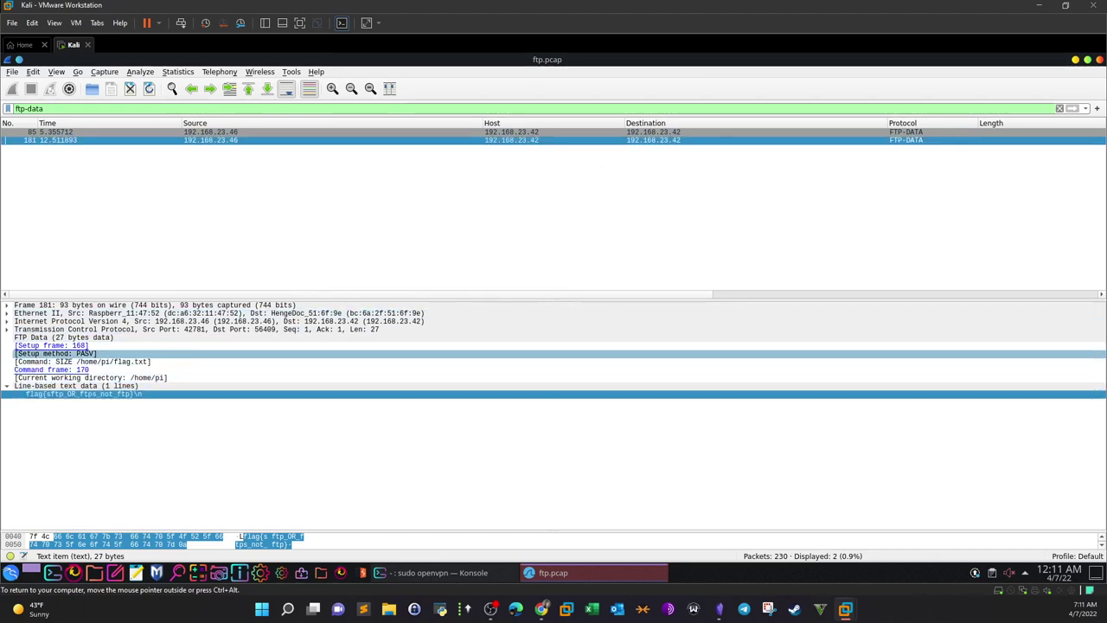
click(526, 133)
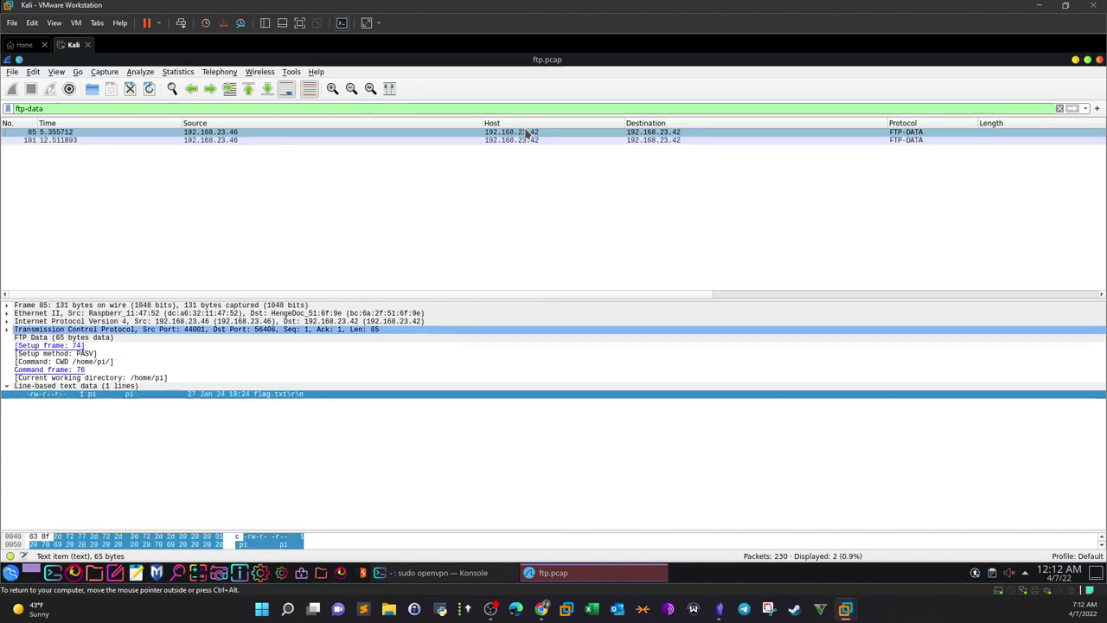
click(579, 574)
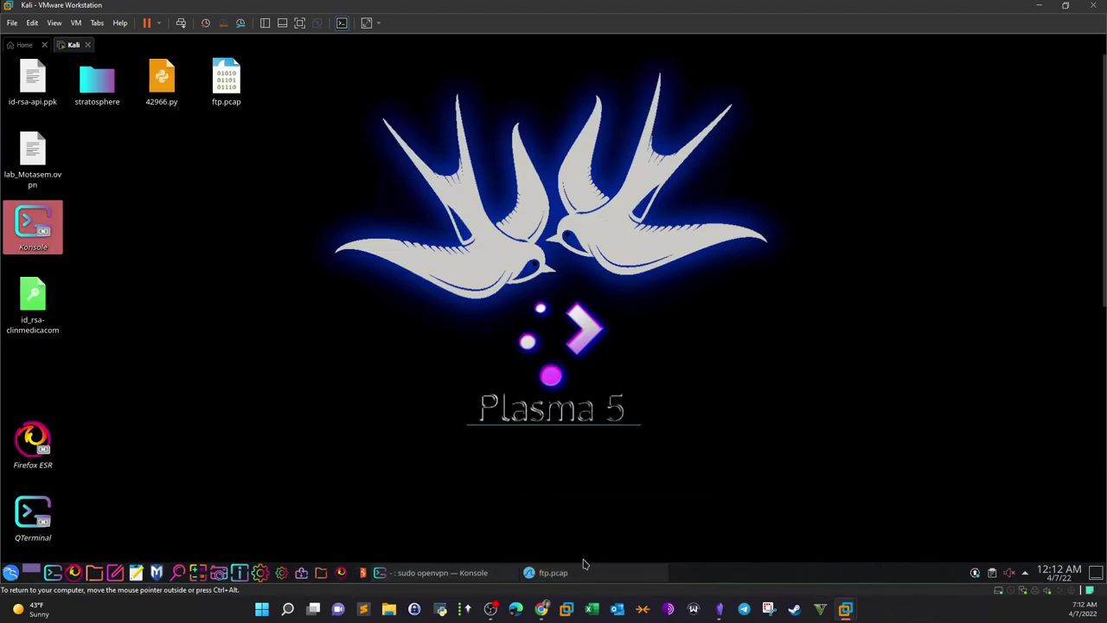
Step: In the THM Browser-Based Chrome tab, close the welcome terminal and launch Firefox from the top panel
mouse_move(542, 610)
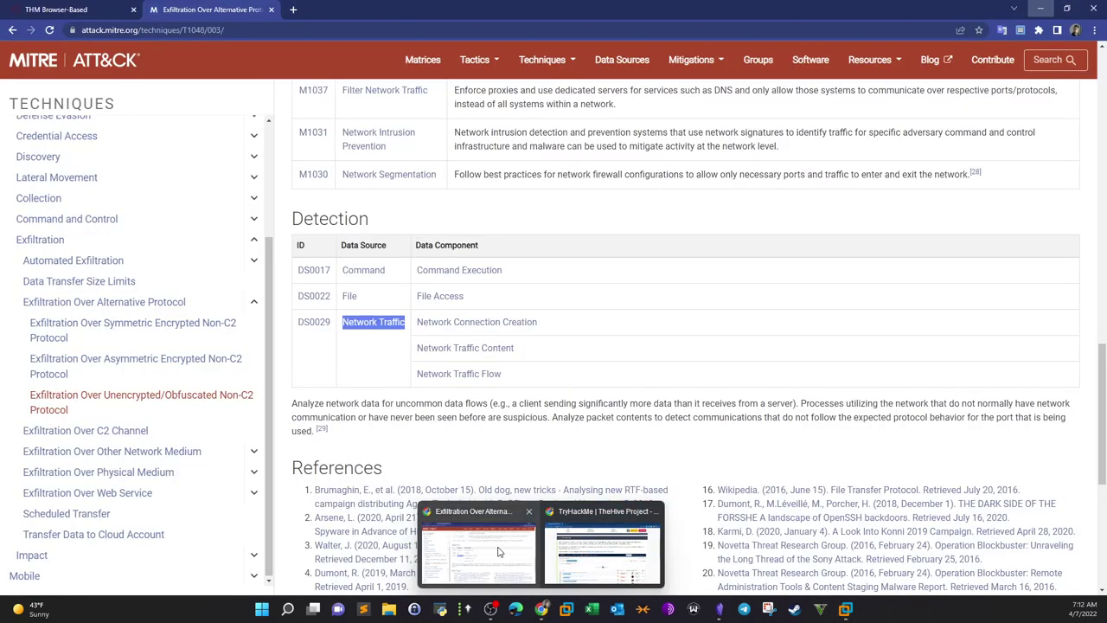
click(498, 552)
click(104, 10)
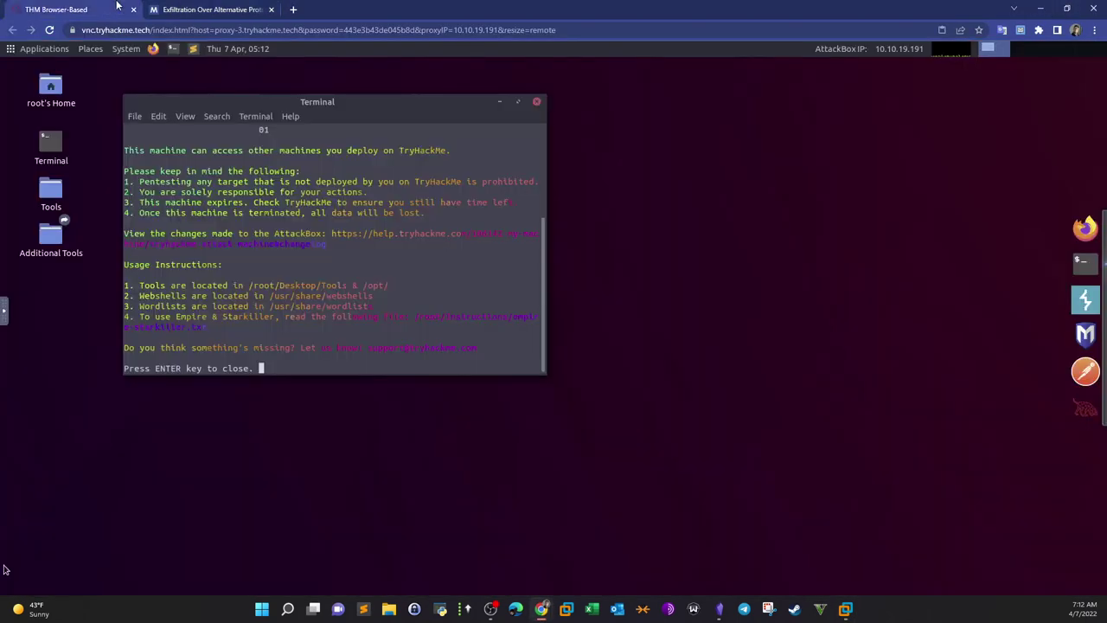
click(537, 103)
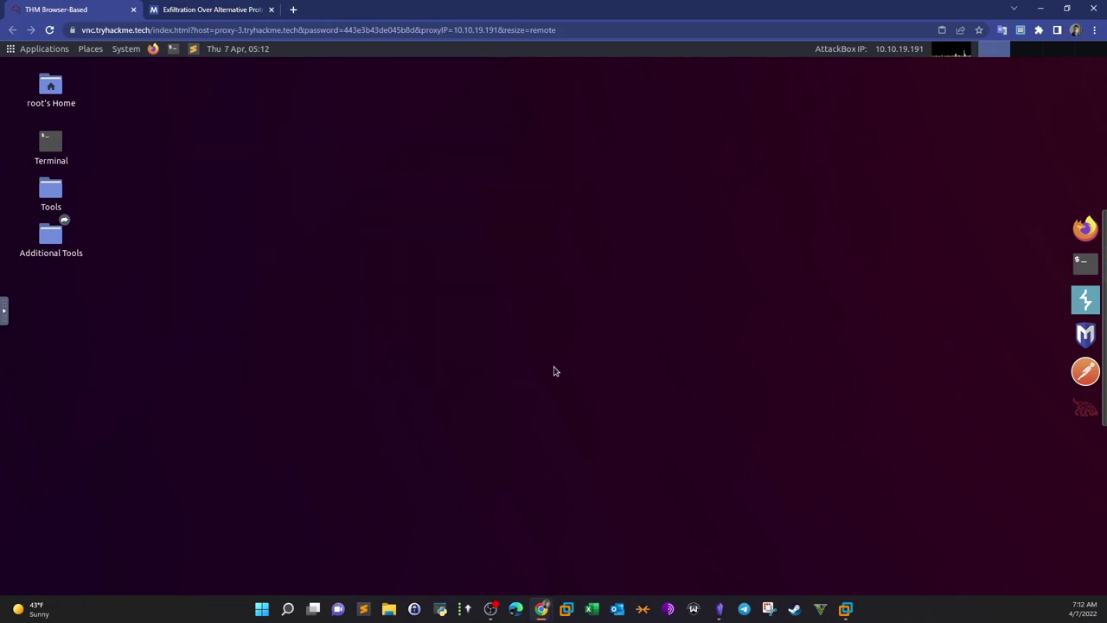
mouse_move(548, 605)
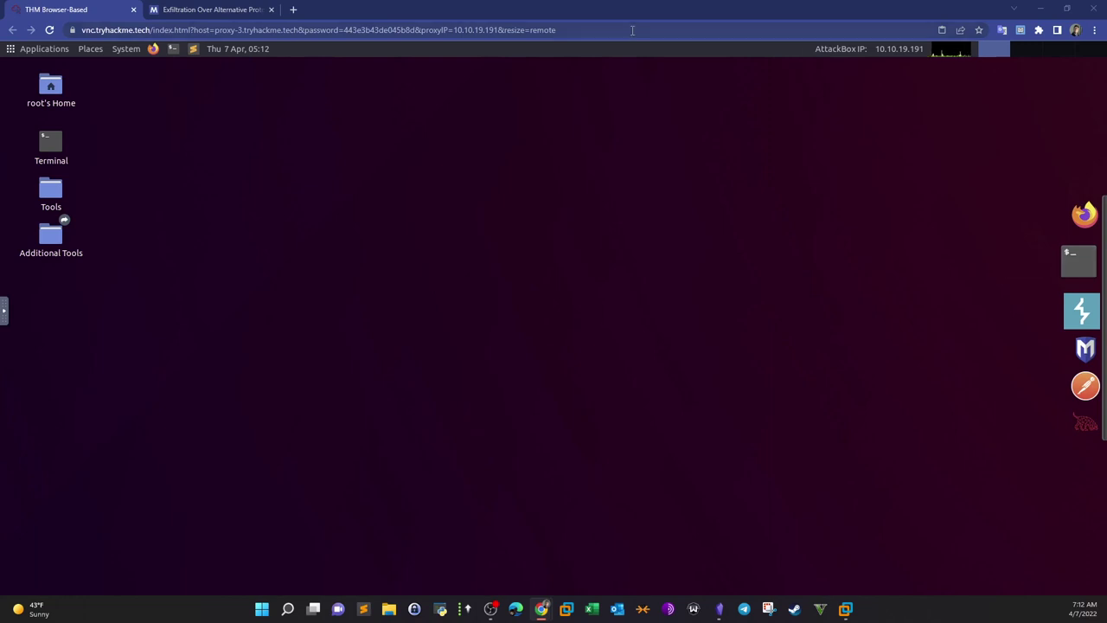
click(153, 50)
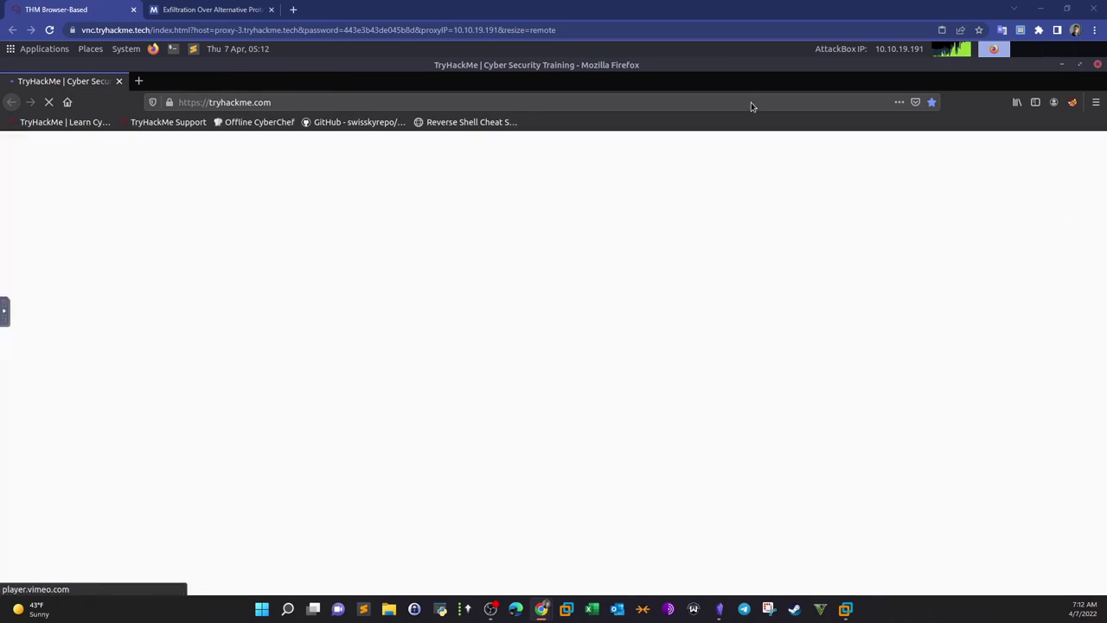
Step: Load TheHive's login page at 10.10.160.211 in Firefox
click(751, 104)
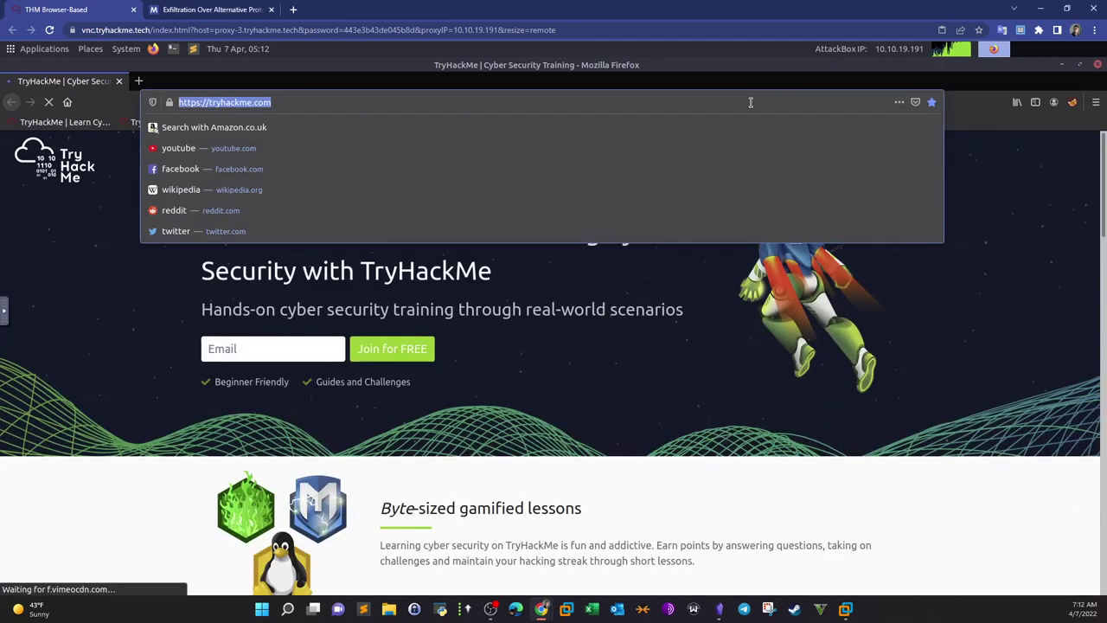
text(10.10.160.211)
key(Return)
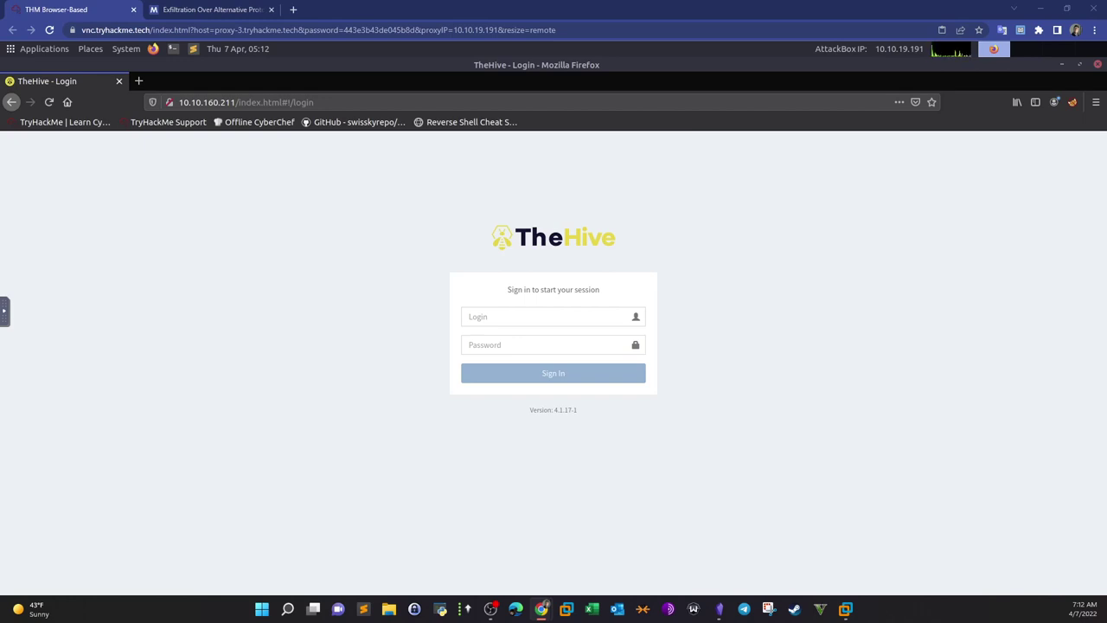
Step: Sign in with the analyst's login e-mail and password, declining Firefox's save-login prompt
click(556, 323)
key(ctrl+v)
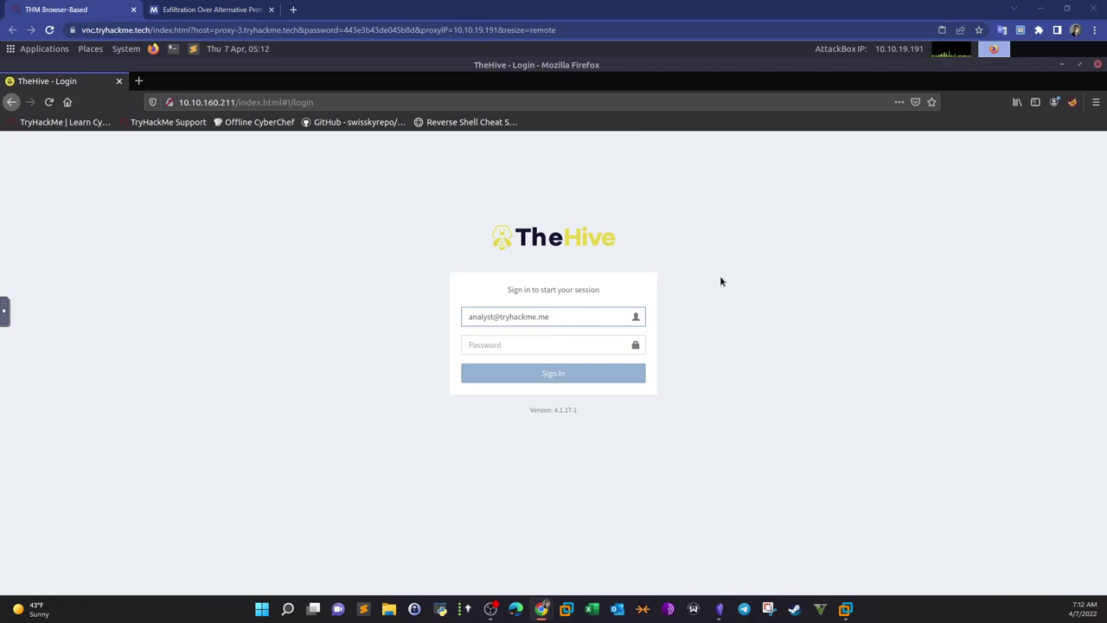
click(571, 347)
key(ctrl+v)
key(Return)
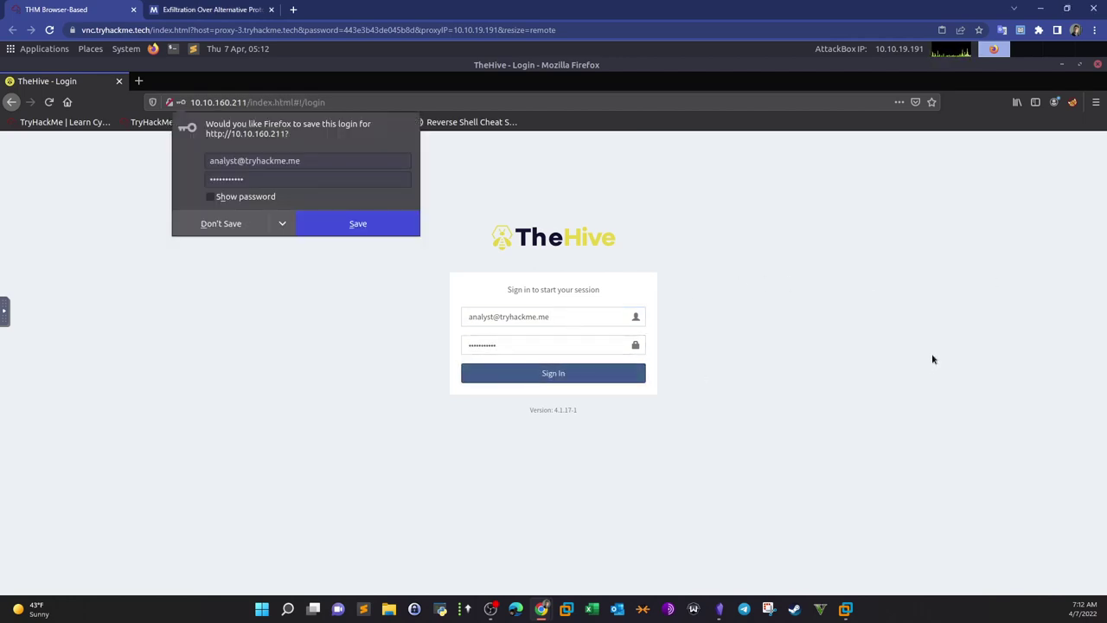
click(264, 224)
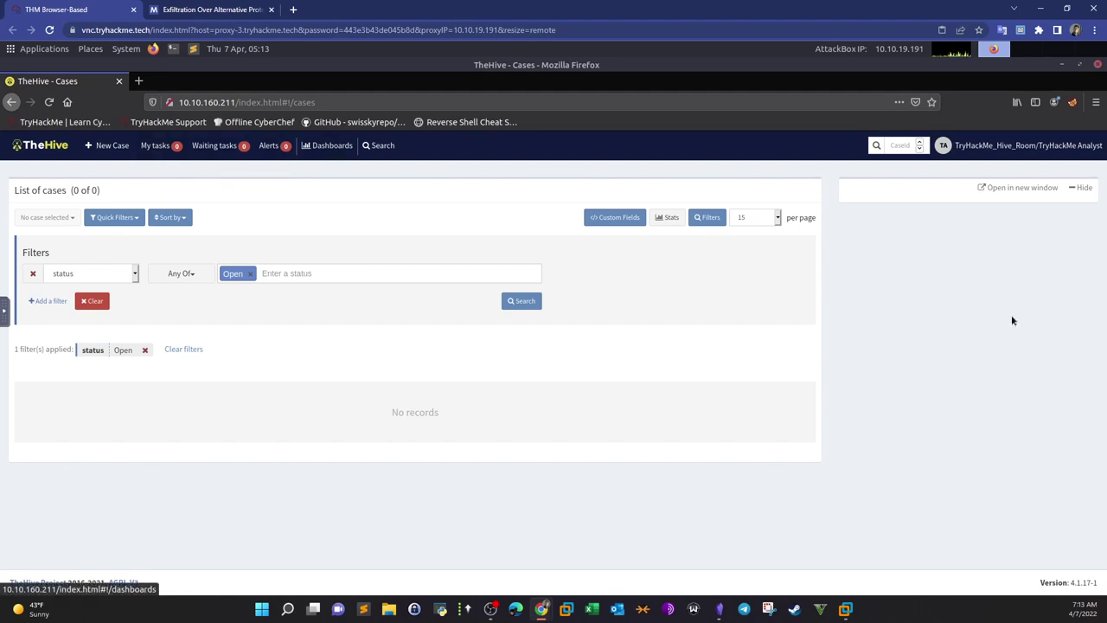
Step: Switch TheHive to its Dashboards page, which shows an empty dashboard list
click(718, 609)
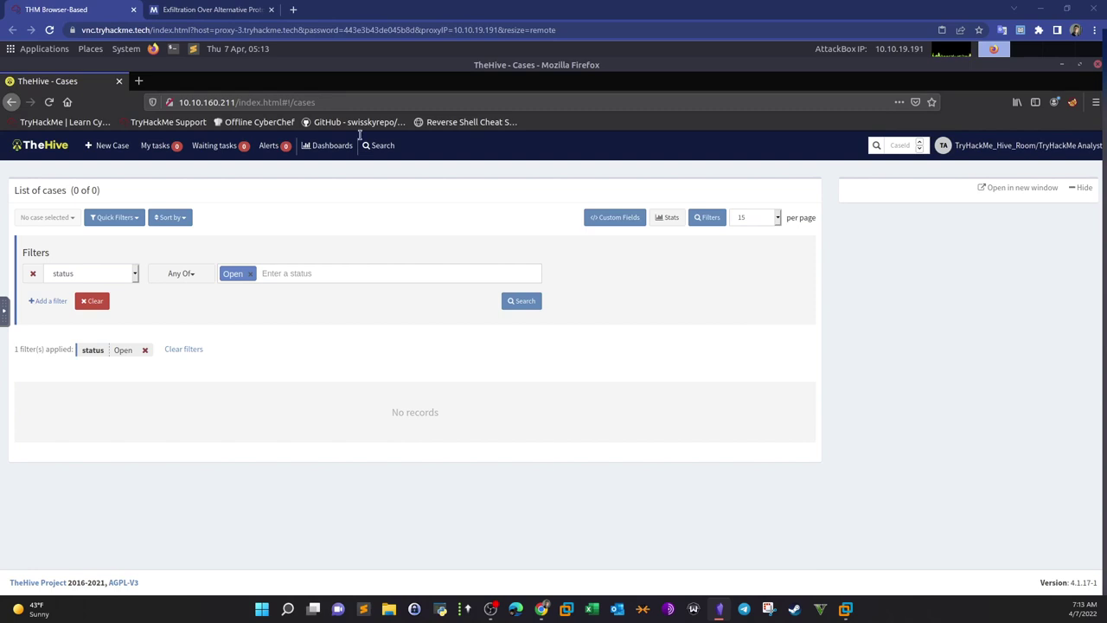
click(332, 145)
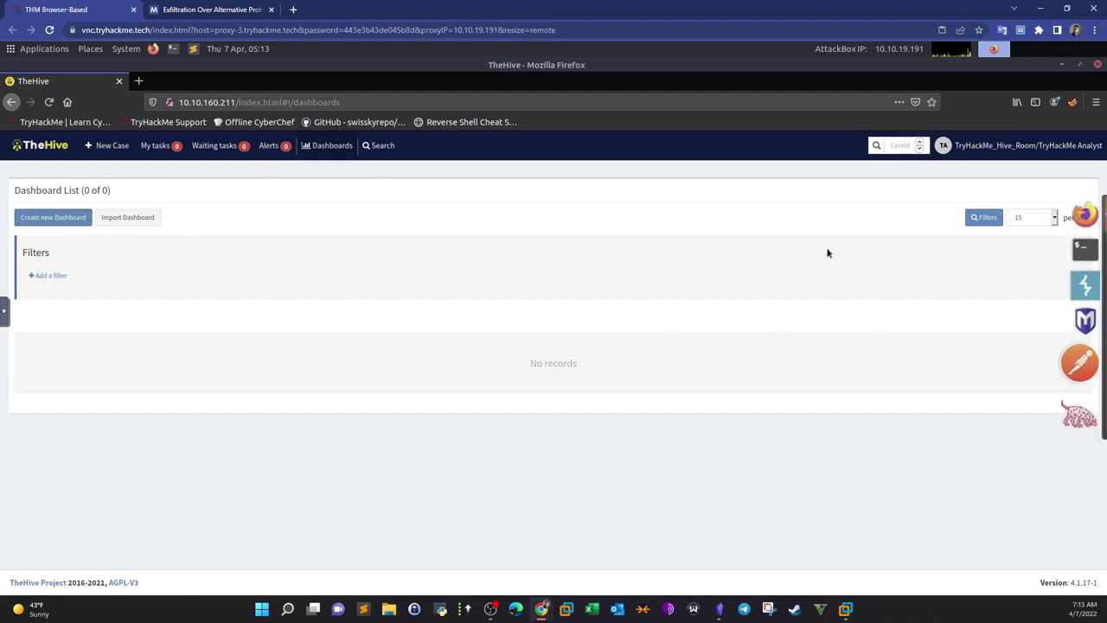
Step: Start a new case and title it 'FTP Data Exfiltration'
click(107, 145)
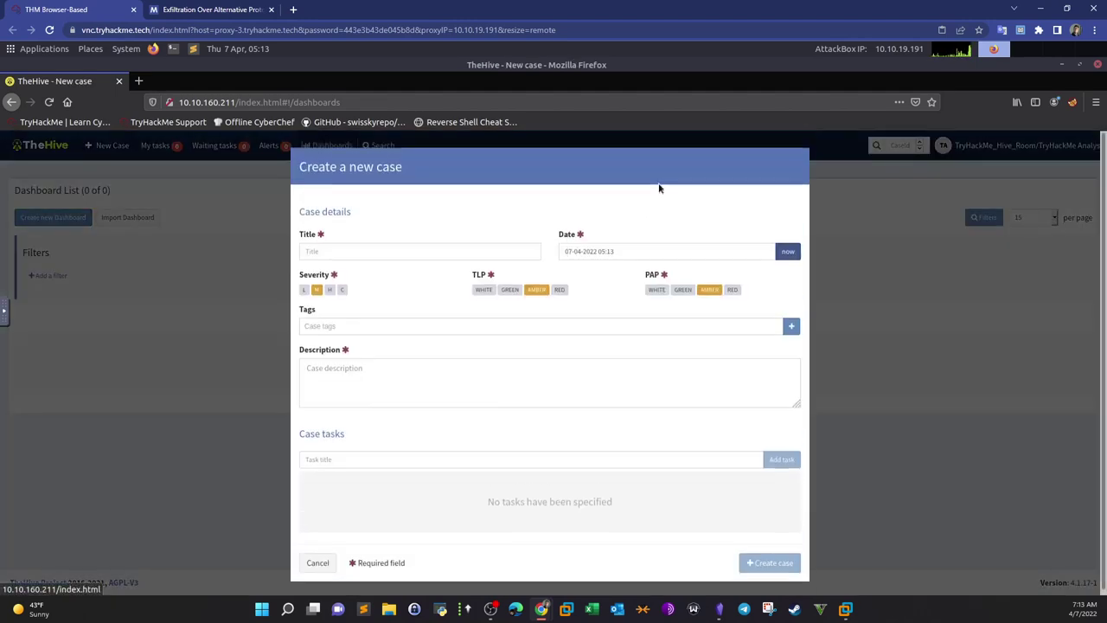
click(399, 252)
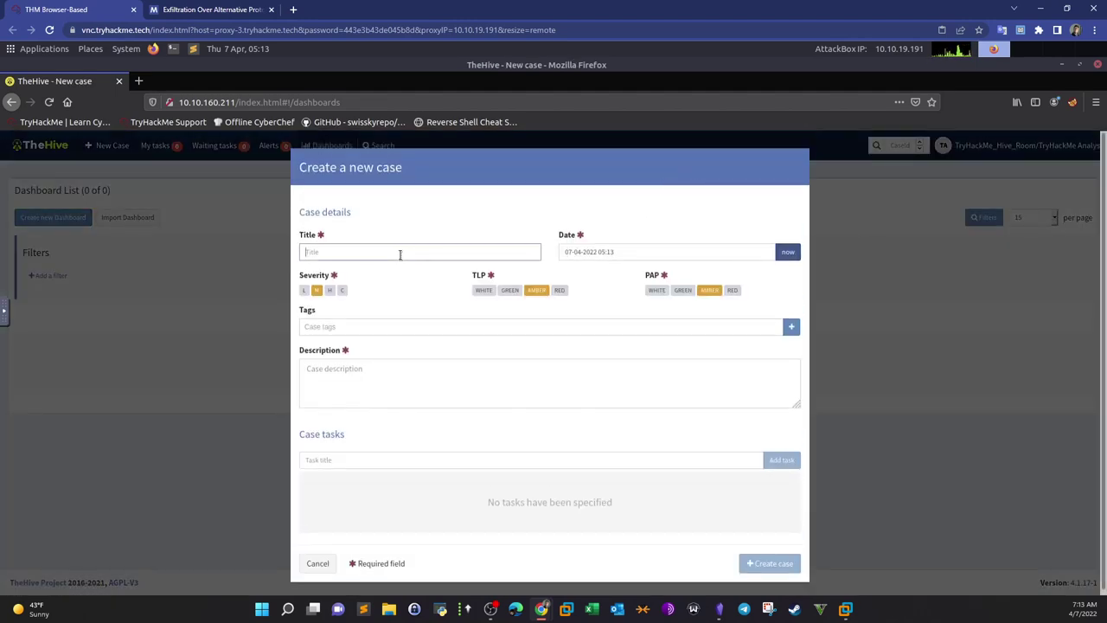
text(FTP Data Exfiltration)
click(788, 252)
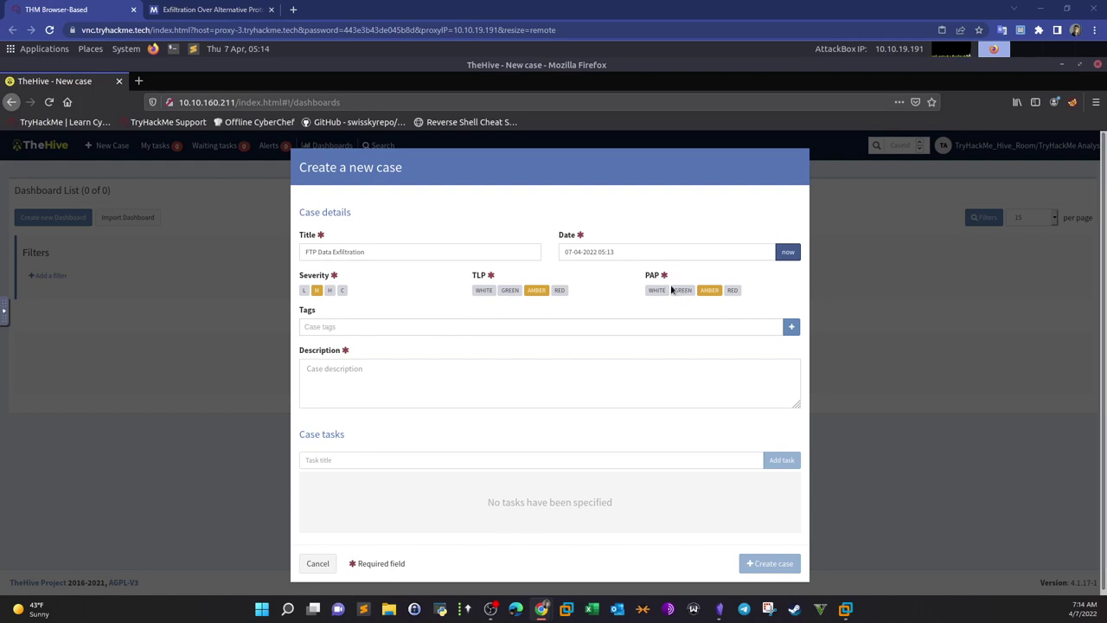
scroll(671, 289, down, 1)
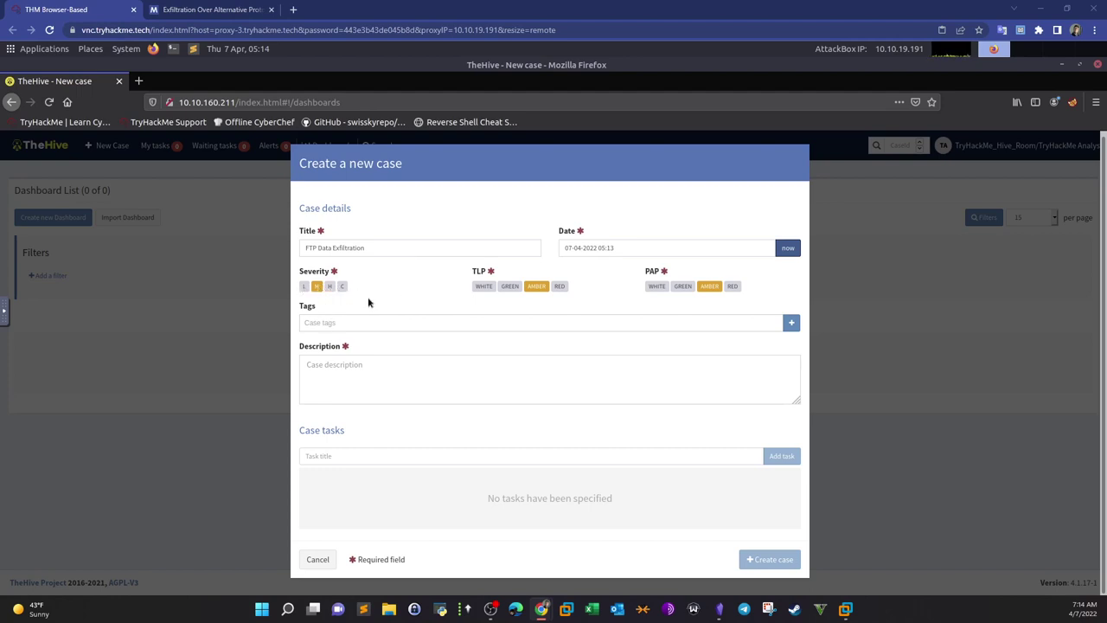
Step: Set the case severity to H and TLP to RED, leaving PAP at AMBER
click(329, 286)
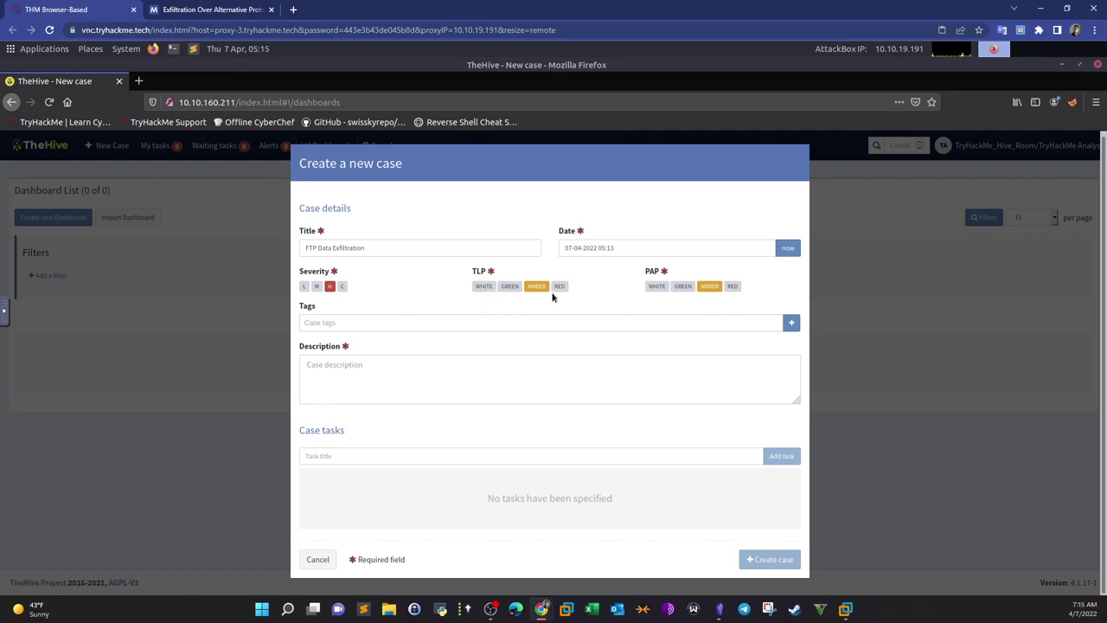
click(486, 287)
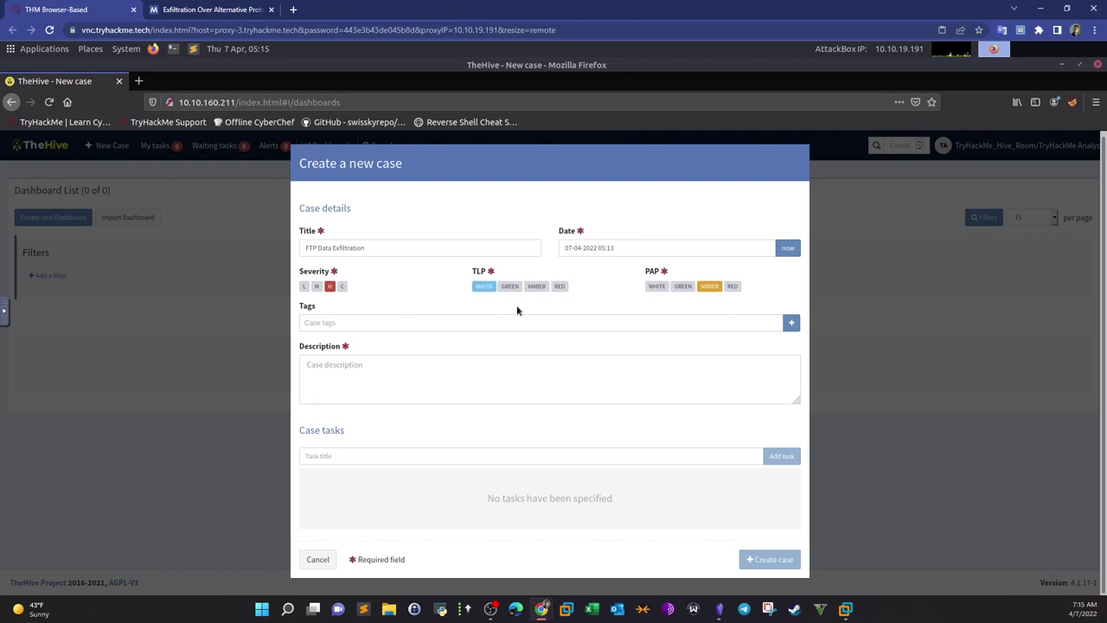
click(559, 286)
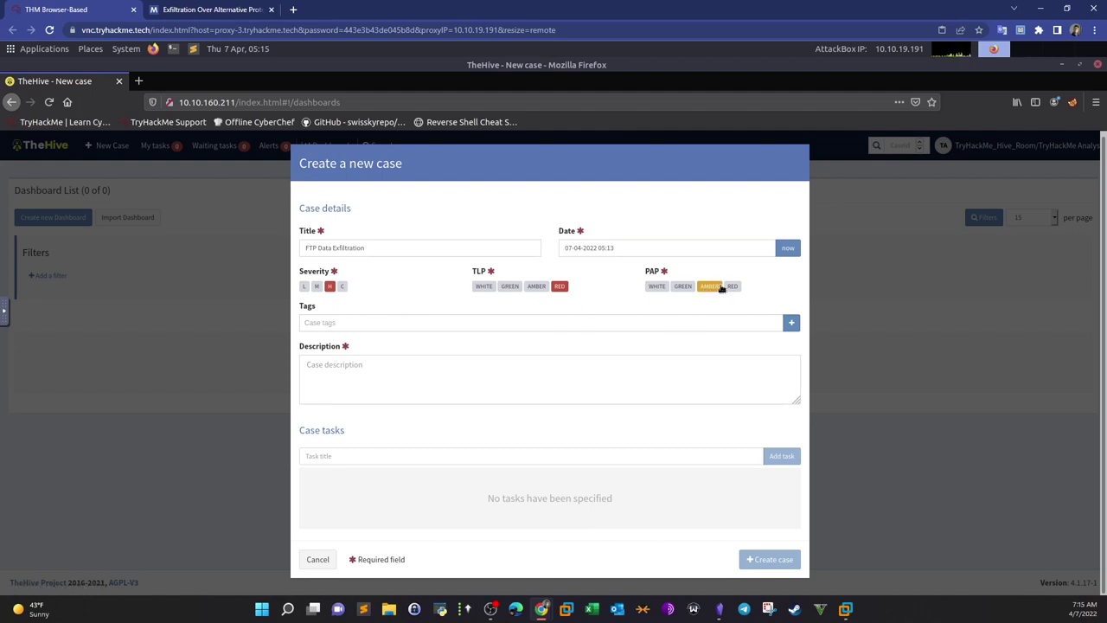
mouse_move(1081, 328)
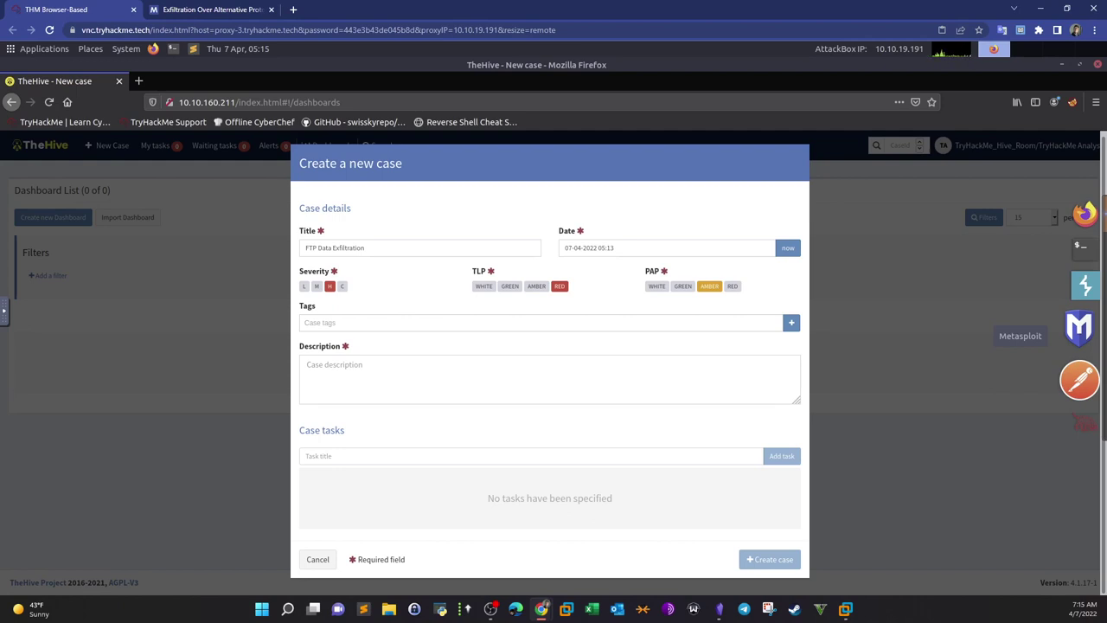
click(419, 323)
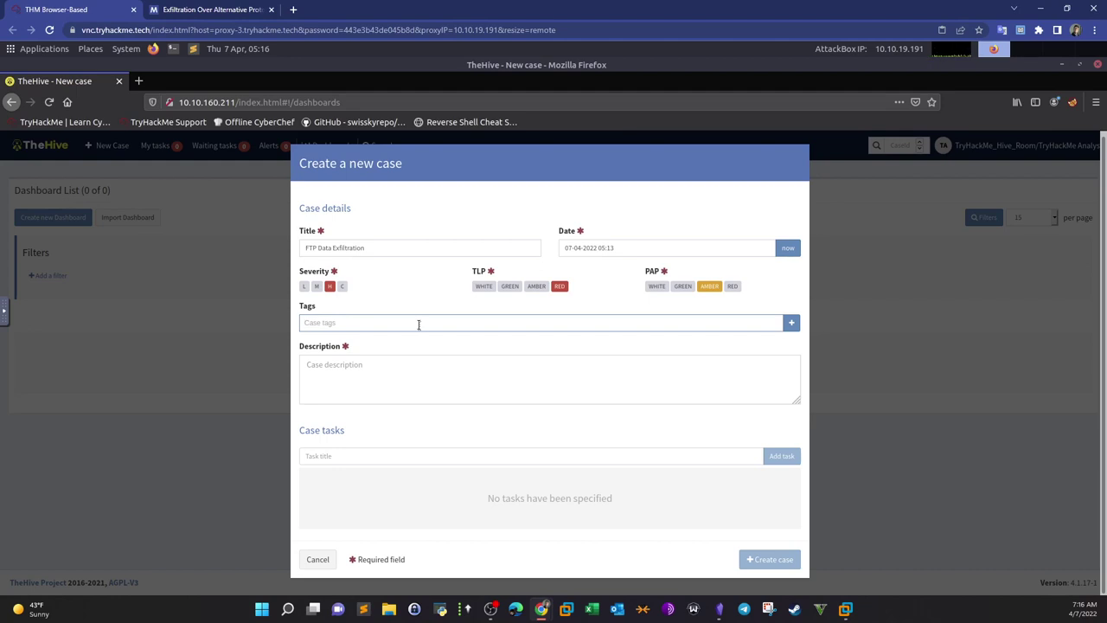
Step: Add the tags ftp and data-exfiltration to the new case
text(ftp)
key(Return)
text(data-exfiltration)
key(Return)
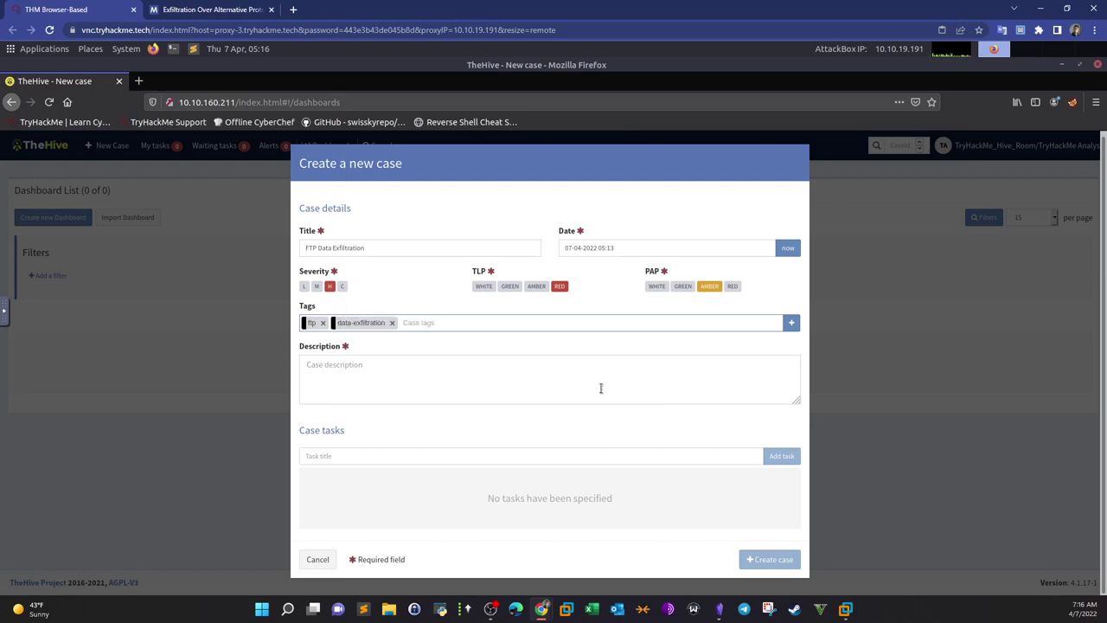
Step: Describe the case as a suspected FTP breach followed by exfiltration of text files
click(453, 384)
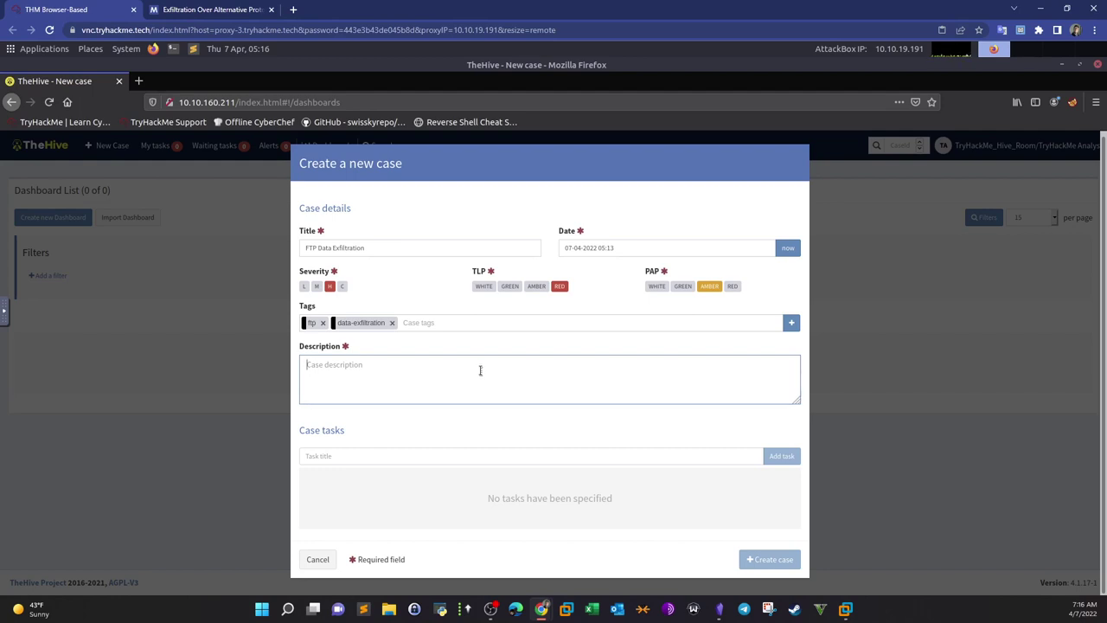
text(A suspected )
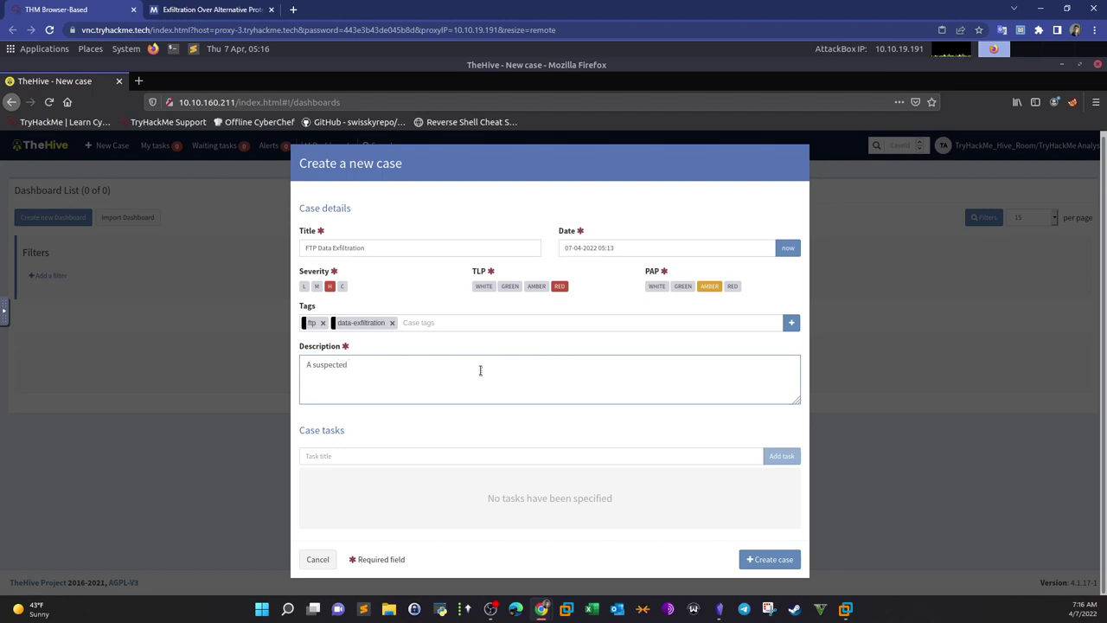
text(breach over FTP followed by a)
key(BackSpace)
text(dxfiltration o)
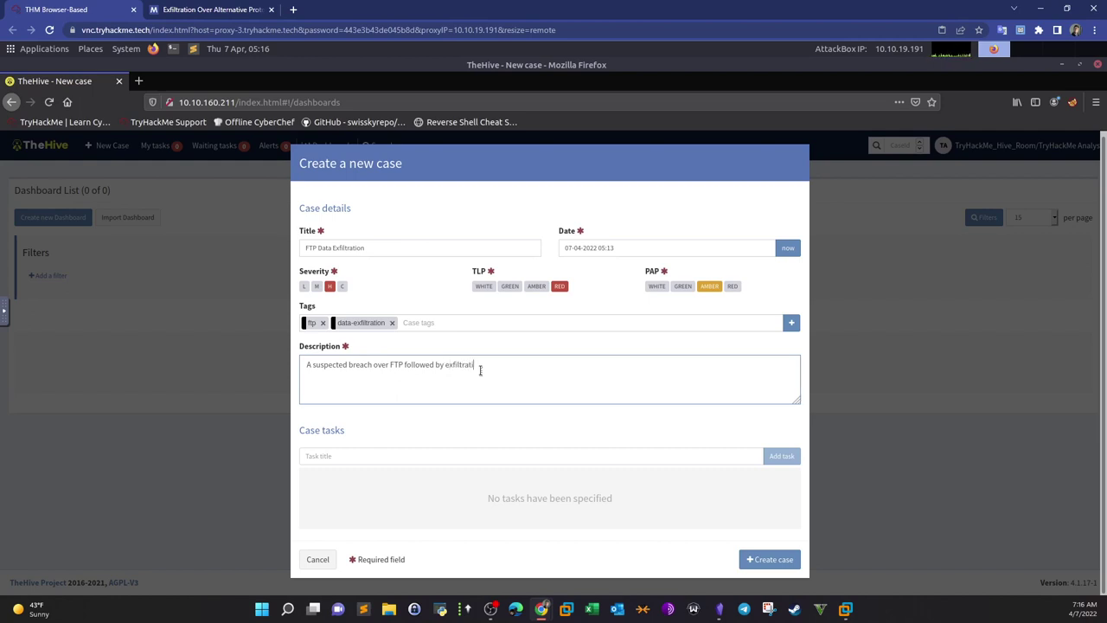
text(f data sepecifically text files)
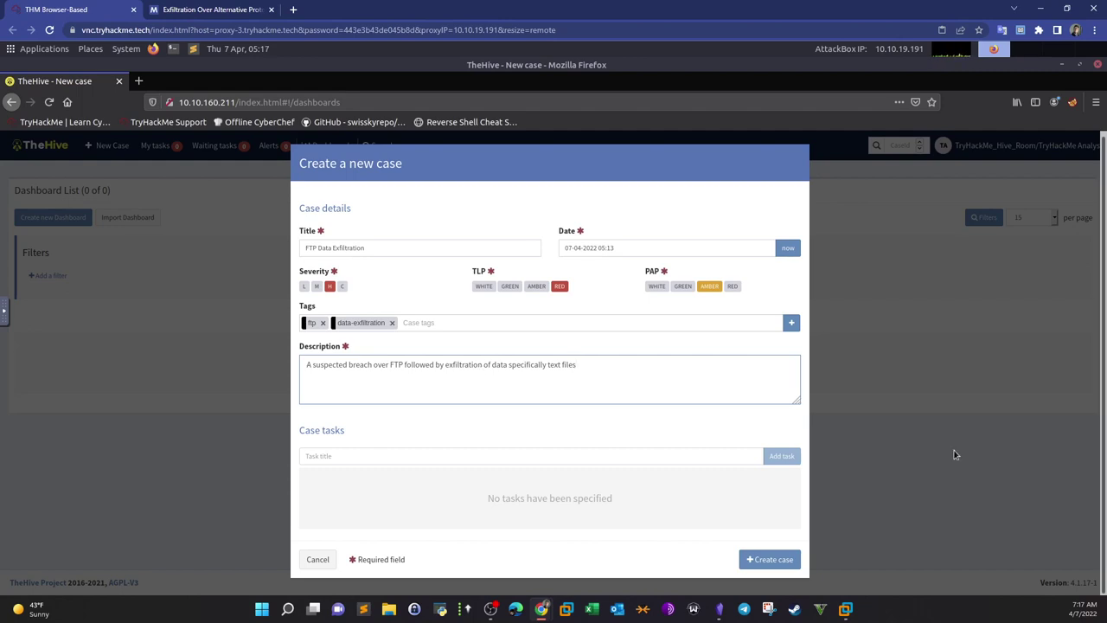
click(605, 459)
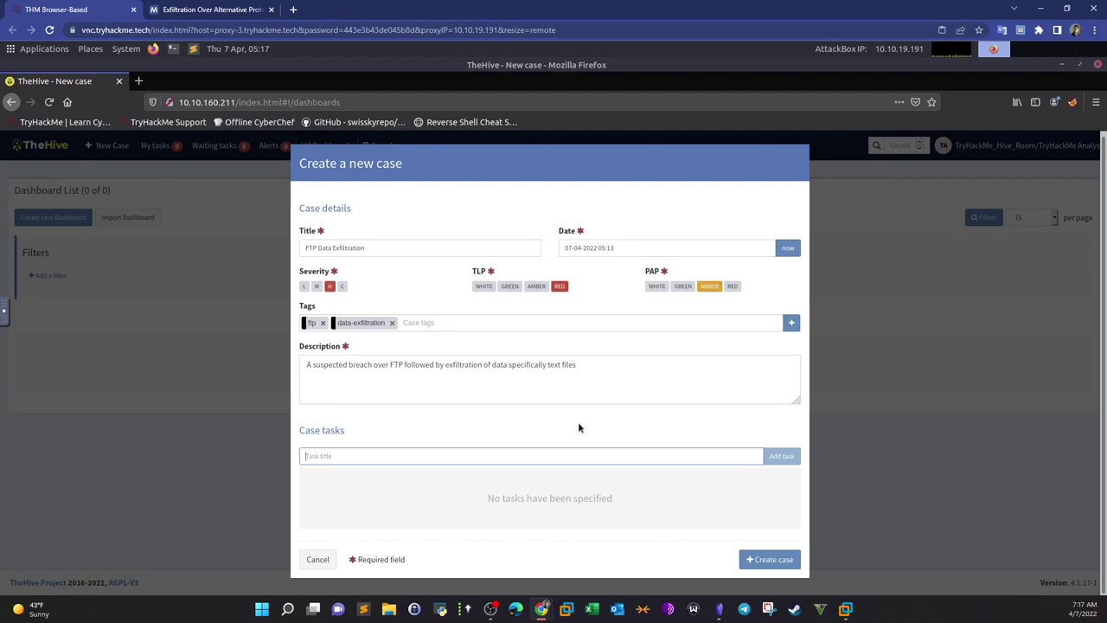
Step: Enter a task title about the attack's source, create Case #1, and view its Tasks
click(586, 453)
text(C)
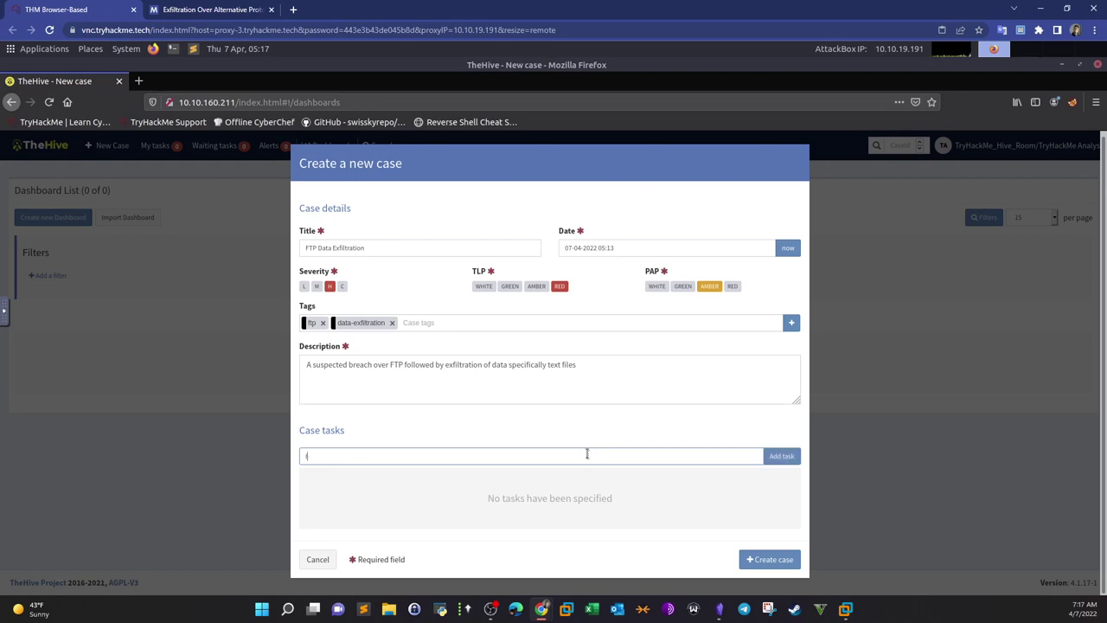
text(nvestigation source and)
key(BackSpace)
key(BackSpace)
key(BackSpace)
text(of the attack)
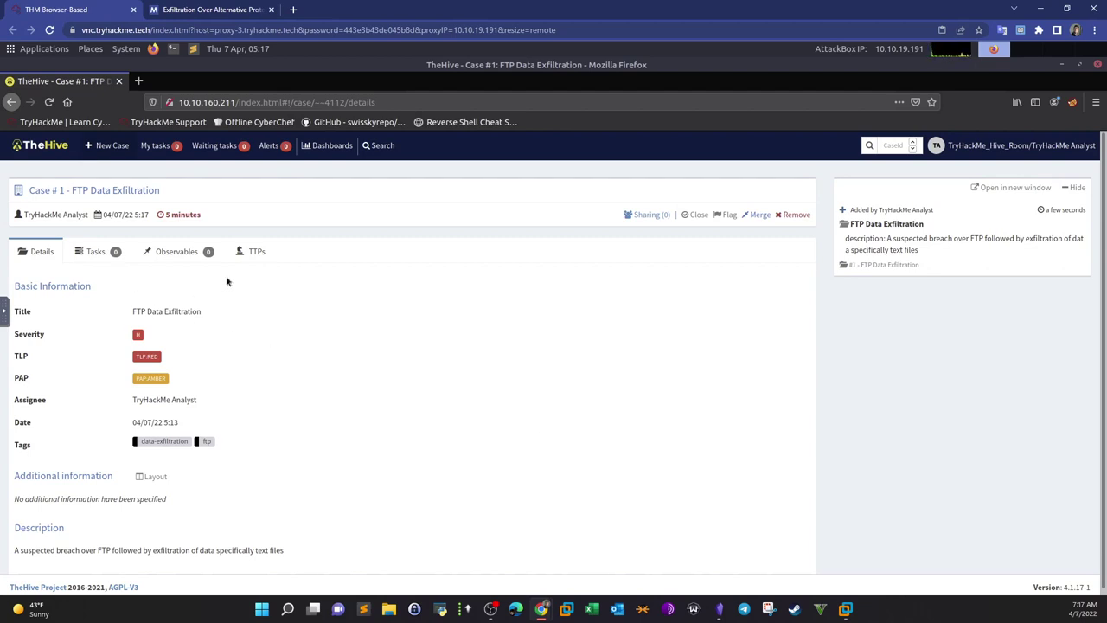
scroll(226, 281, down, 1)
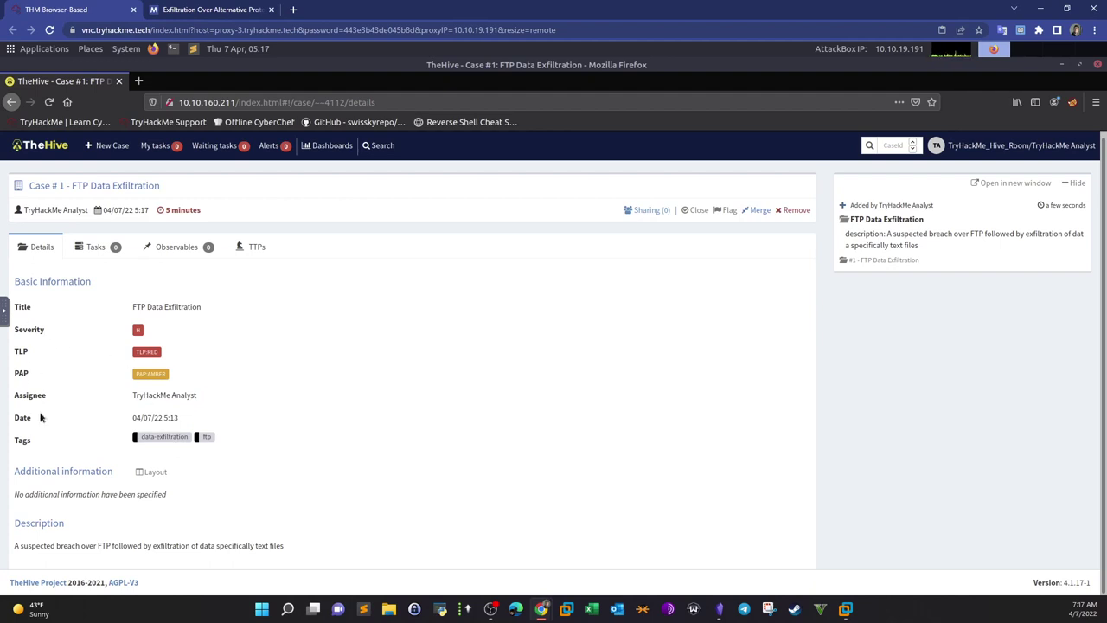
click(95, 247)
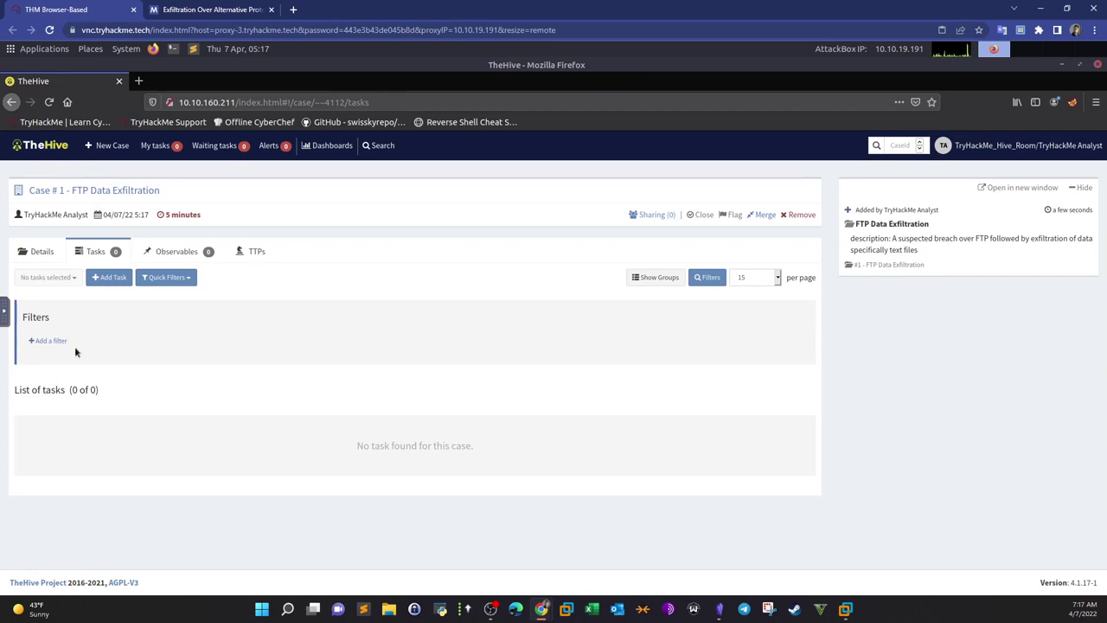
Step: Add the task 'Identify source of the attack (ip)' in the analysts group
click(117, 278)
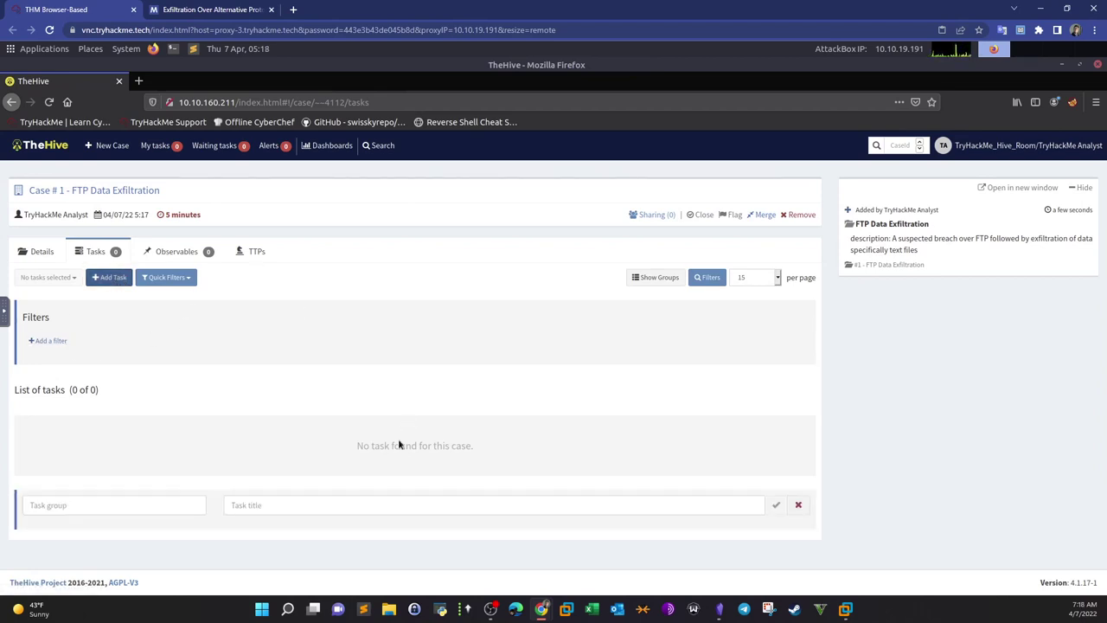
click(129, 502)
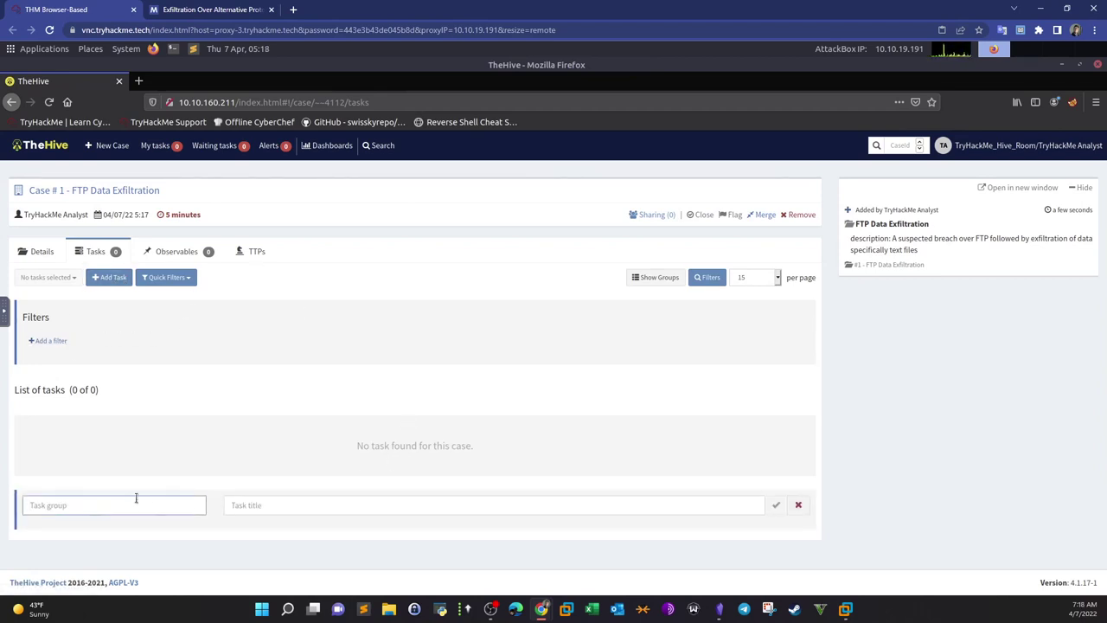
text(Identif)
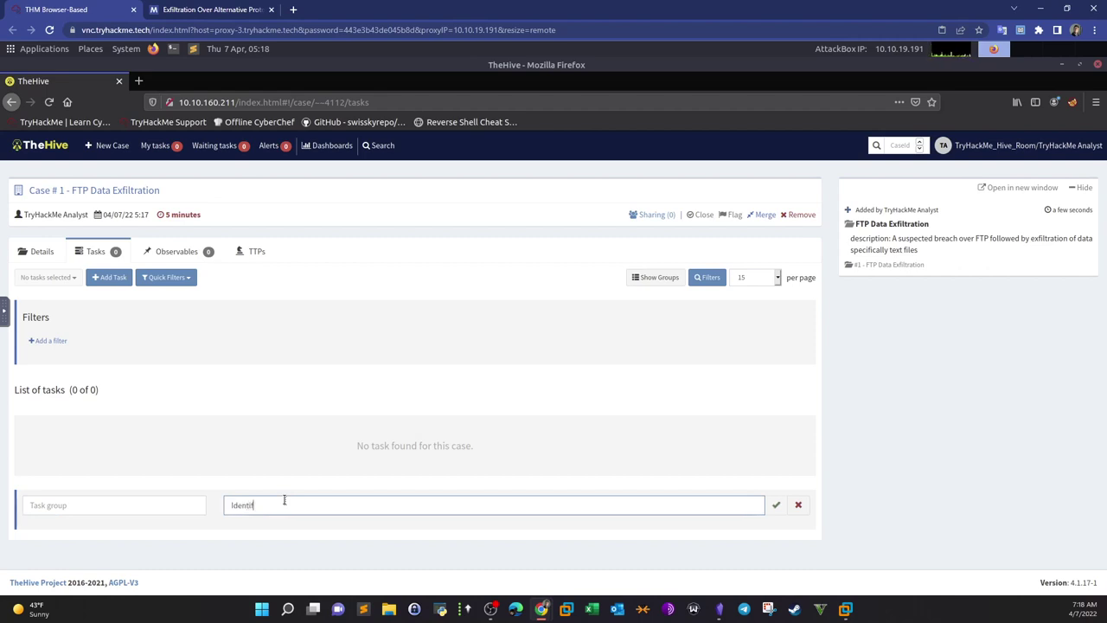
text(y source of the attack (ip)
click(112, 505)
text(analy)
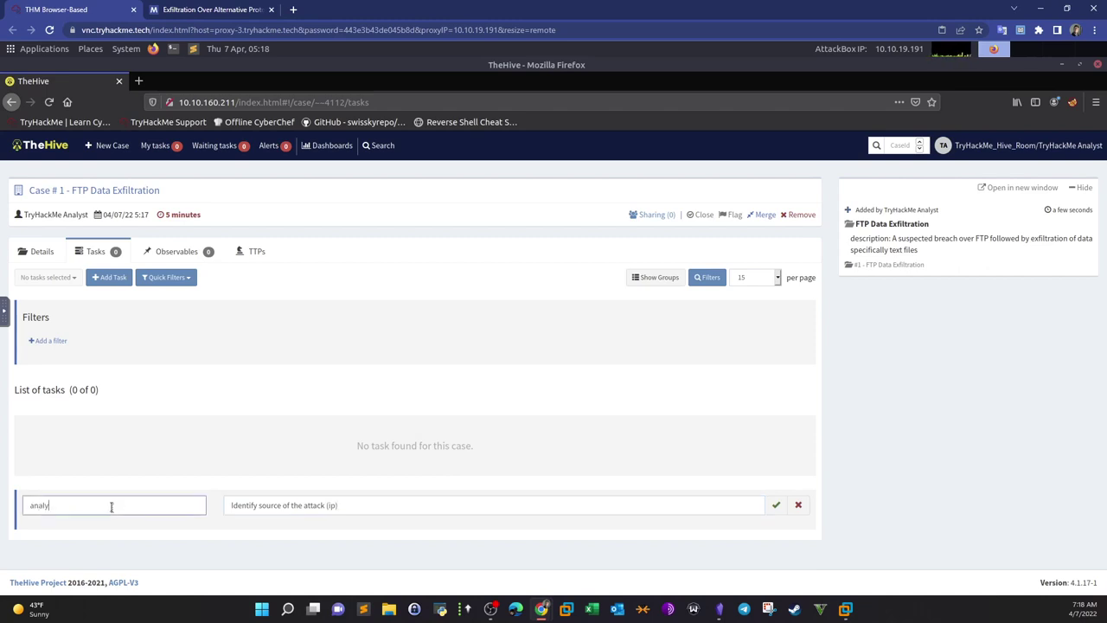
text(sts)
click(776, 505)
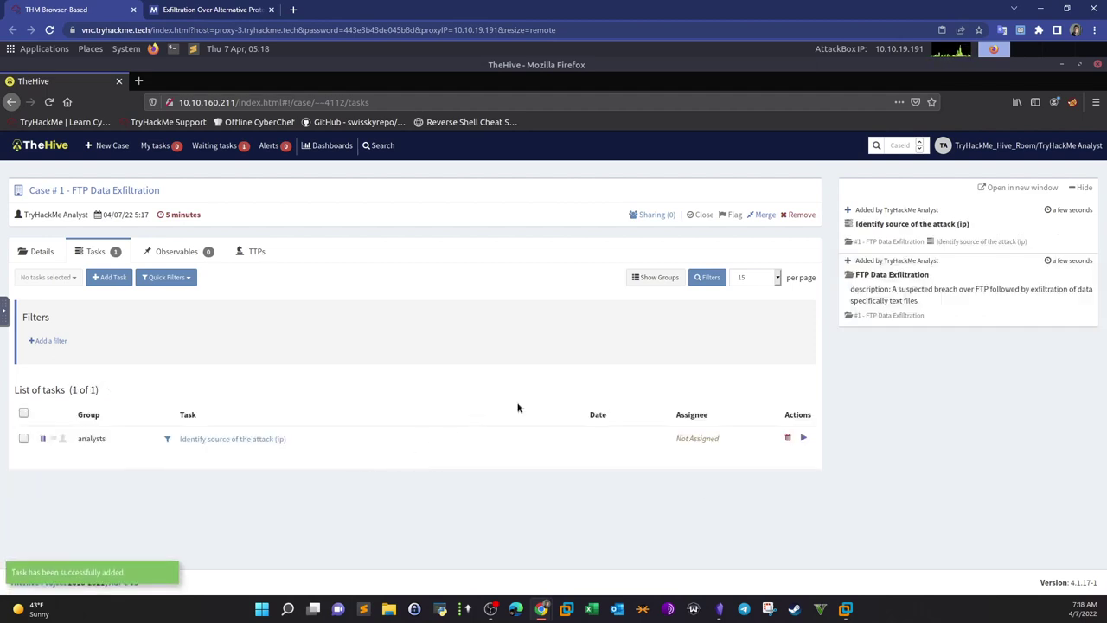
Step: Add the task 'identify the target hosts' to the analysts group
click(112, 278)
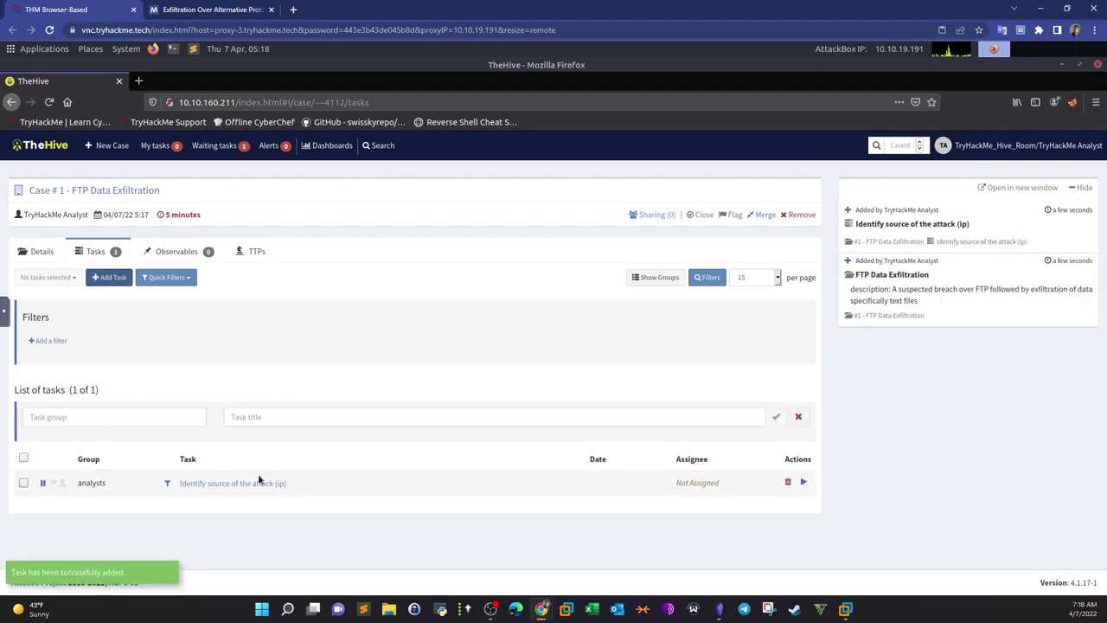
click(380, 418)
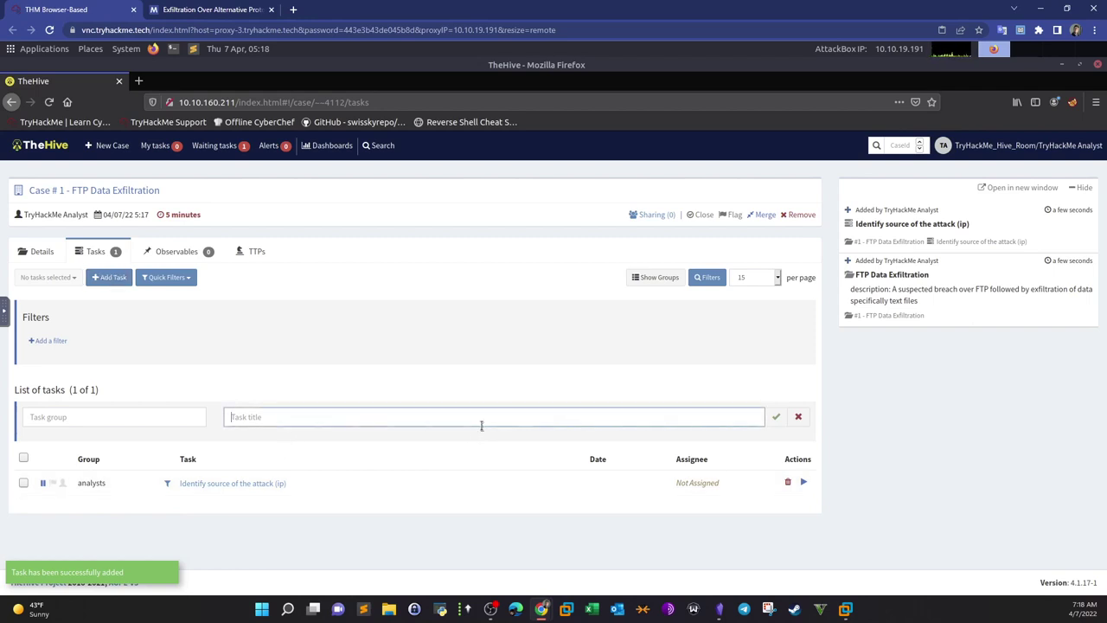
text(identify)
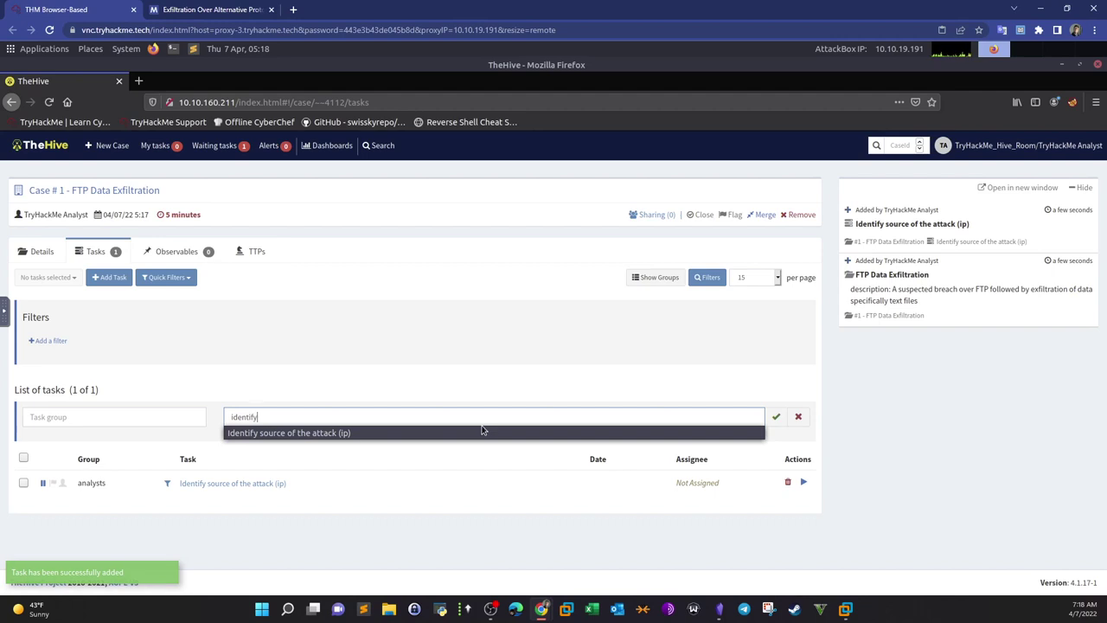
text( the target hosts)
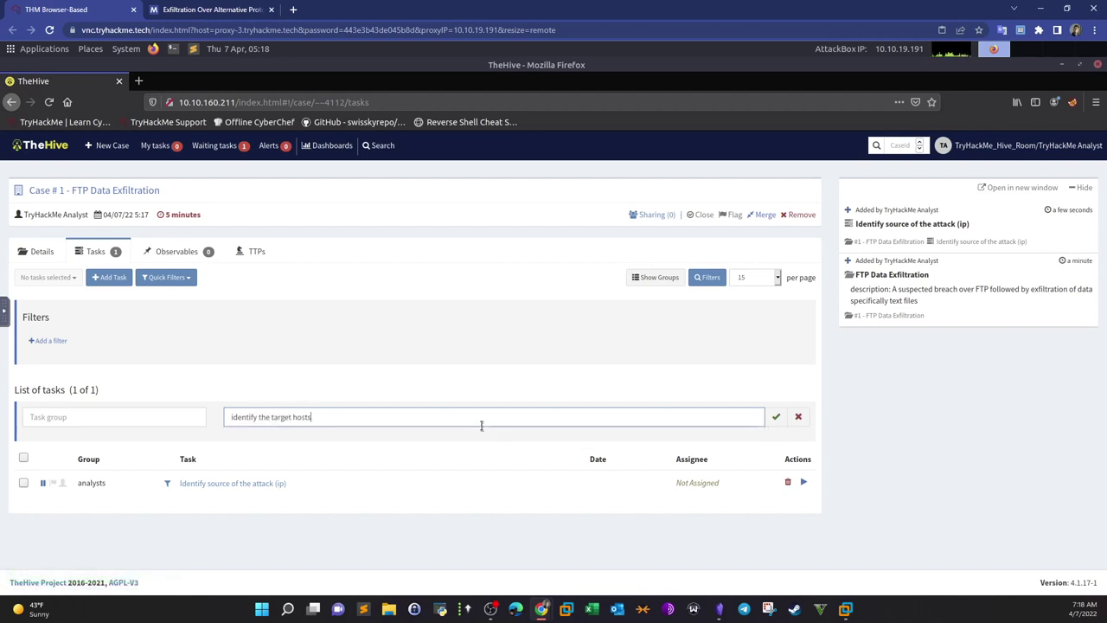
click(140, 416)
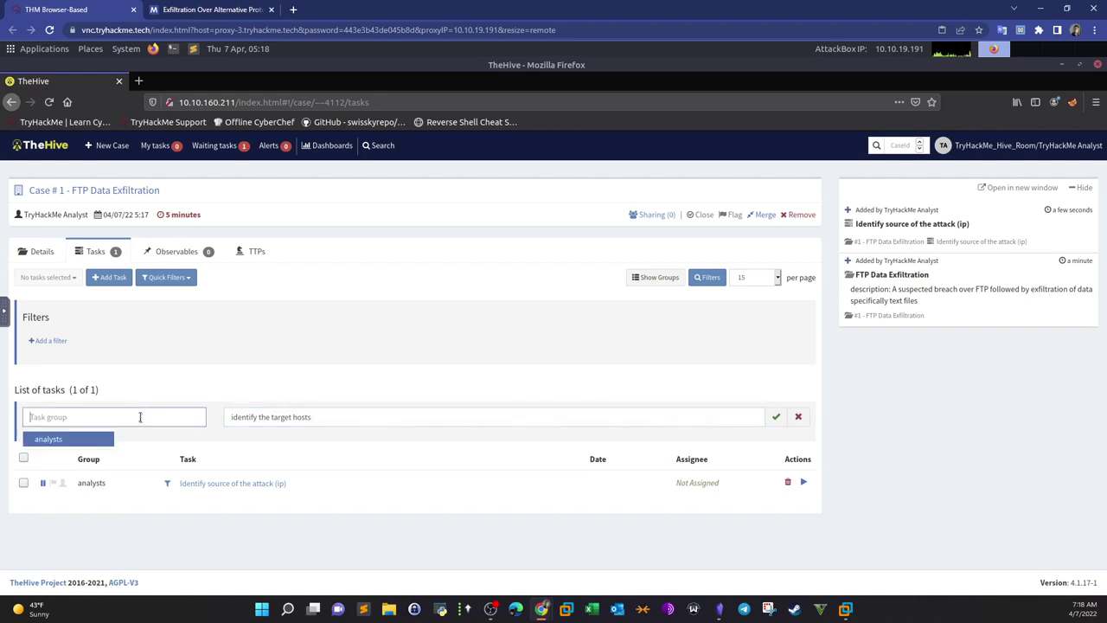
click(64, 445)
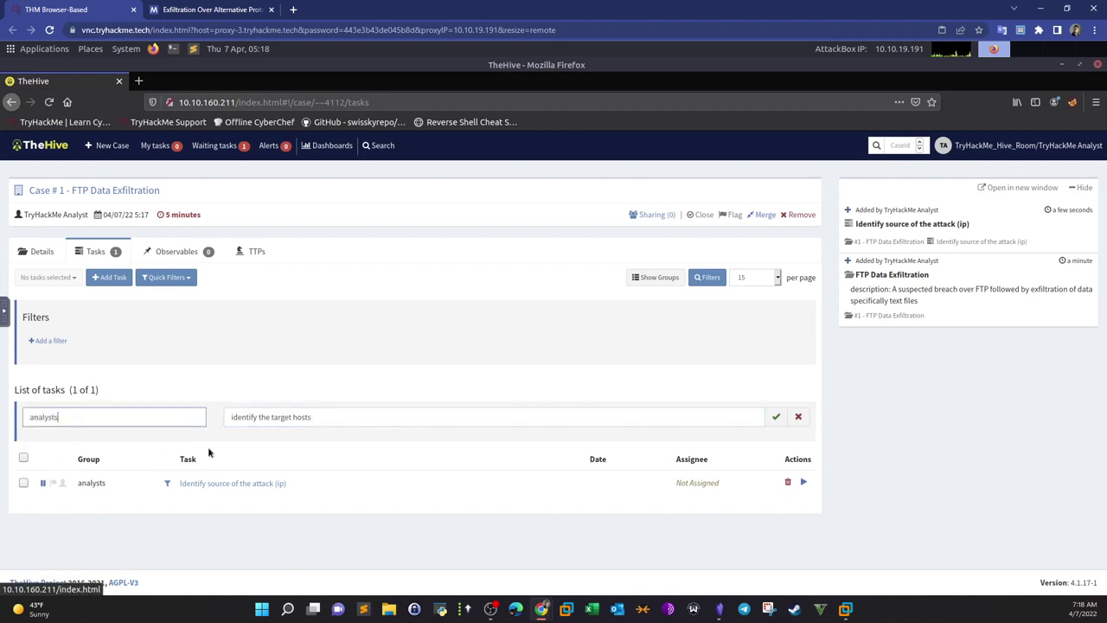
click(774, 419)
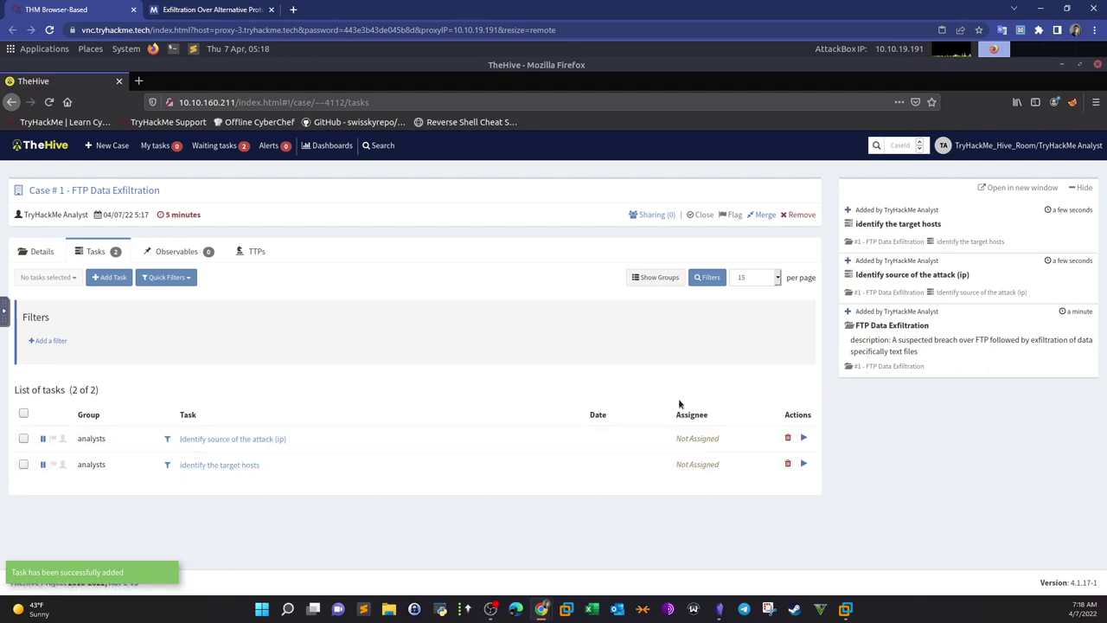
Step: Add the task 'Identify the exfiltrated data' under analysts, then view the case Details
click(109, 277)
click(353, 417)
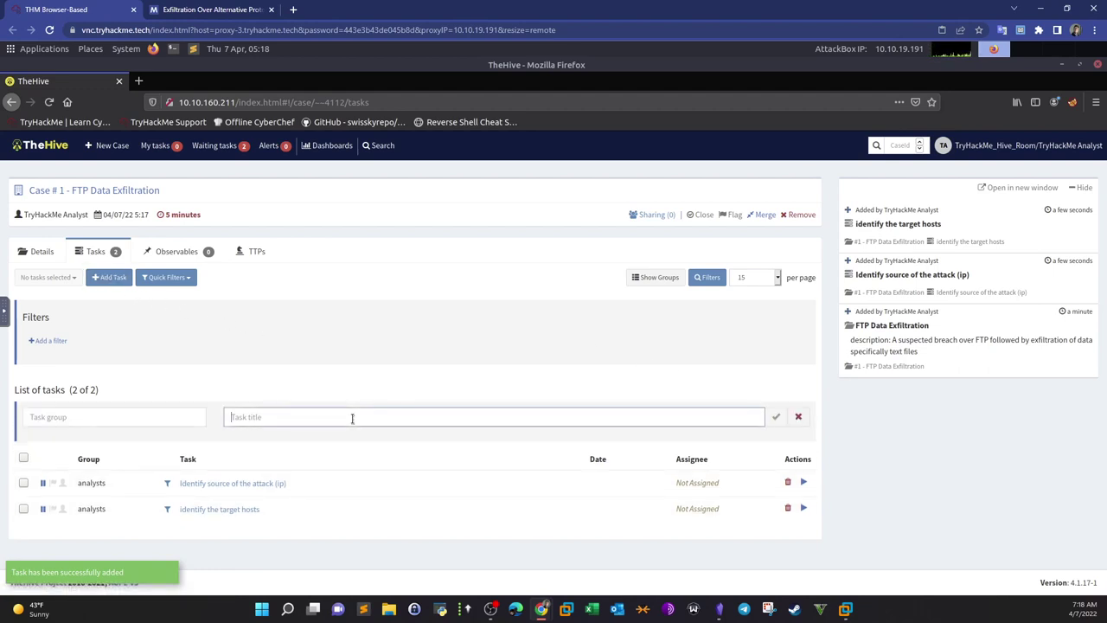
text(I)
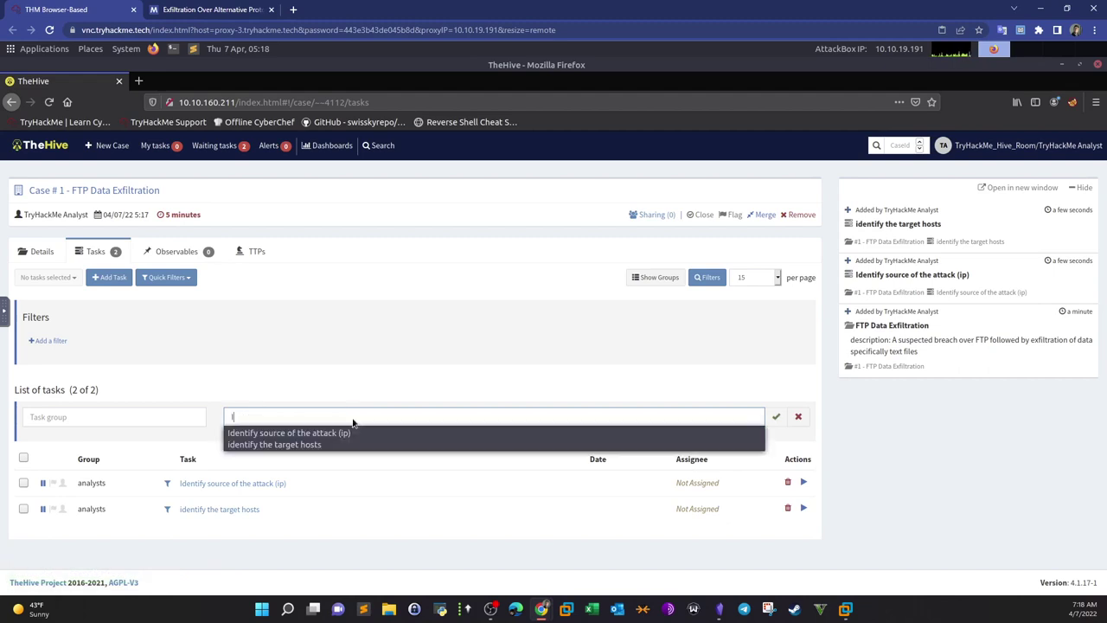
text(dentify the e)
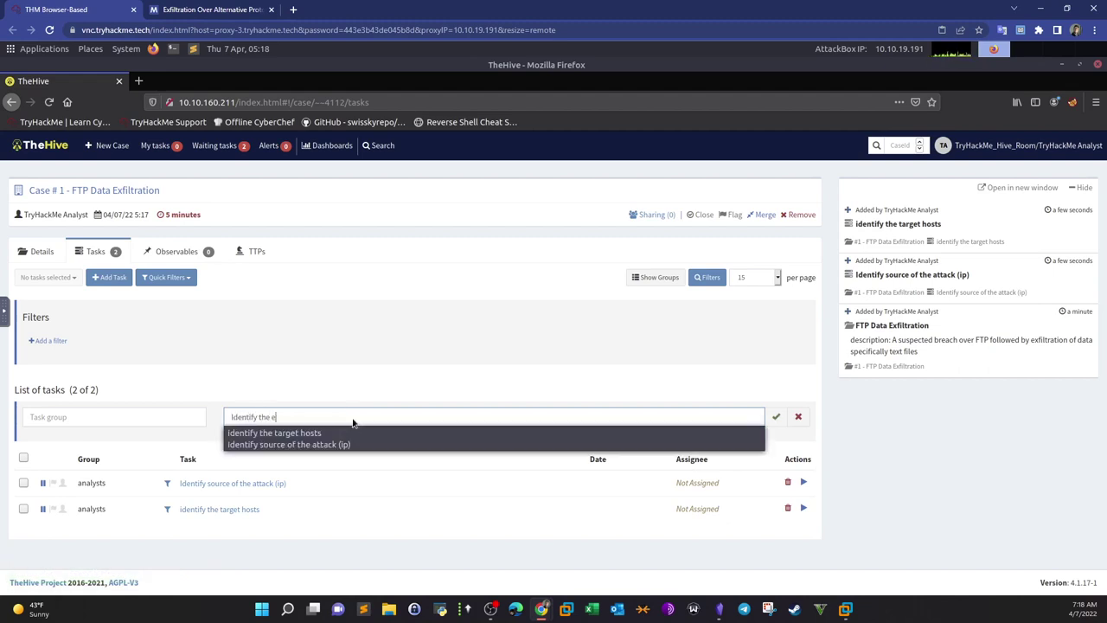
text(xfiltrated data)
click(173, 419)
text(a)
click(84, 443)
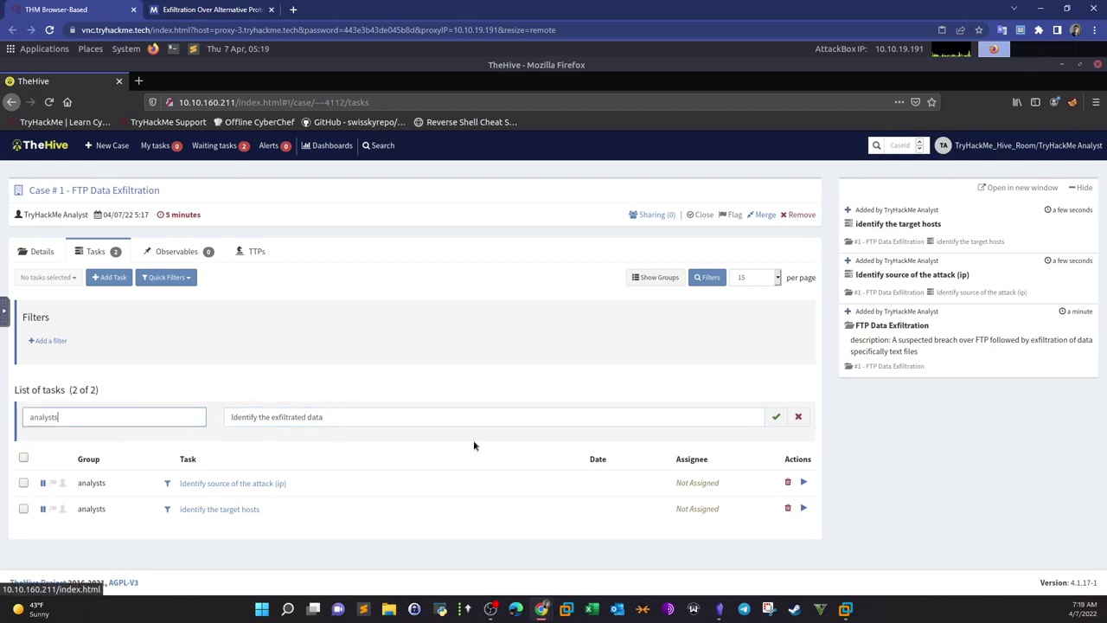
click(775, 417)
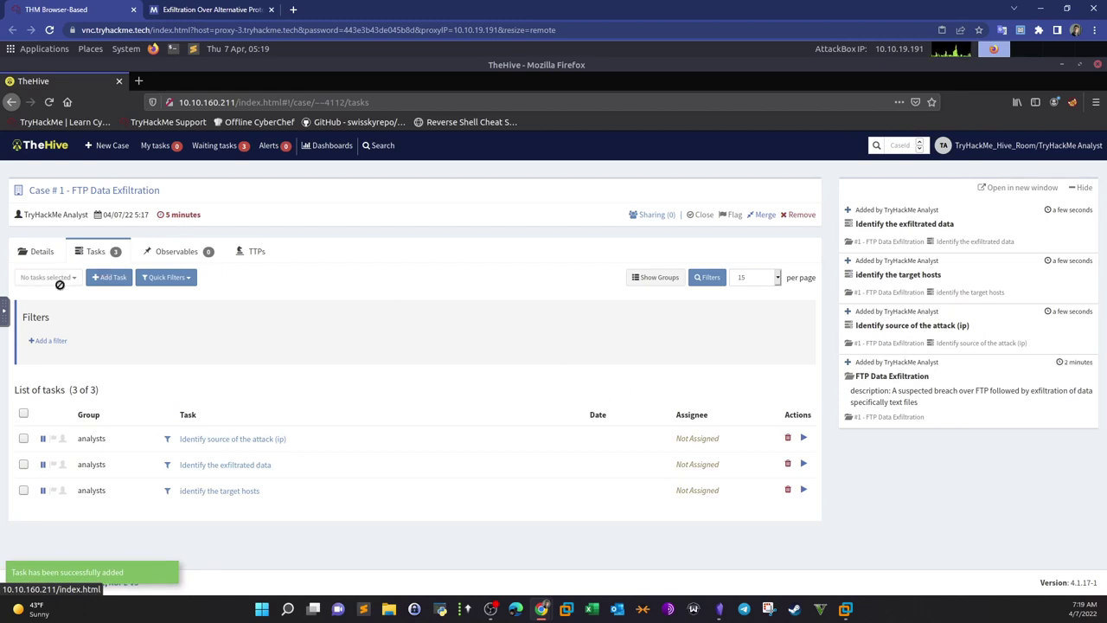
click(45, 253)
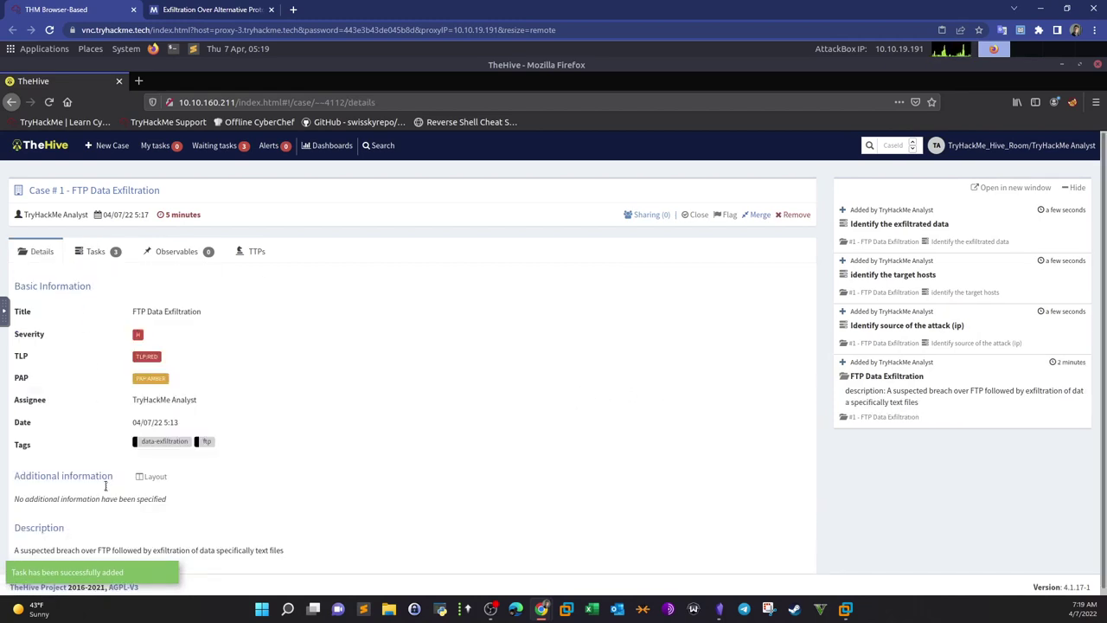
Step: Start a new TTP on the case's TTPs tab with tactic Exfiltration
click(108, 251)
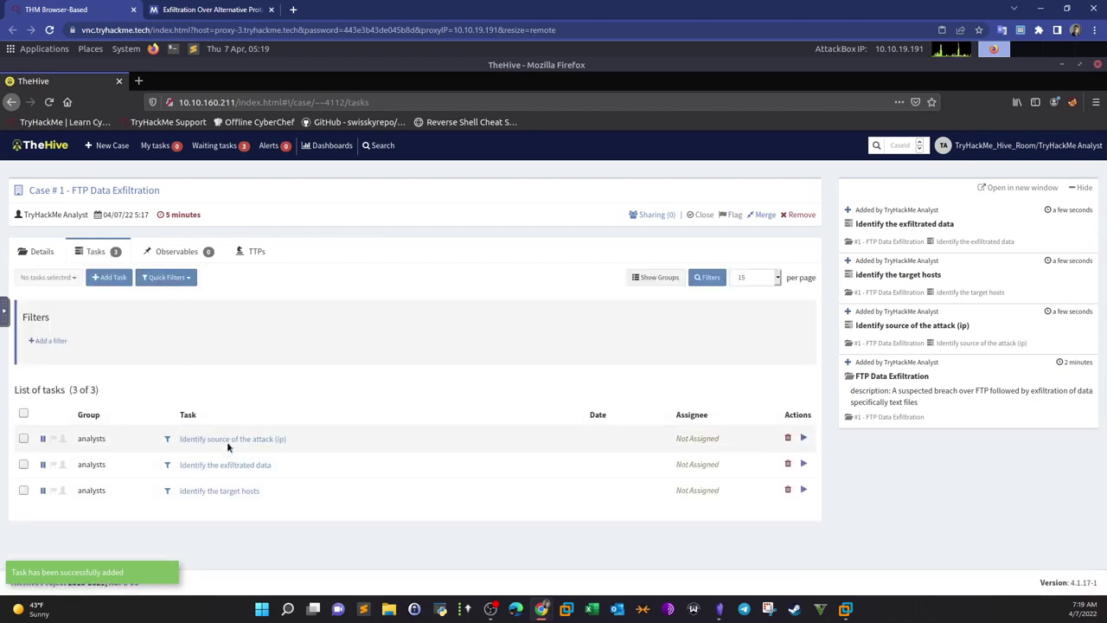
click(198, 253)
click(256, 252)
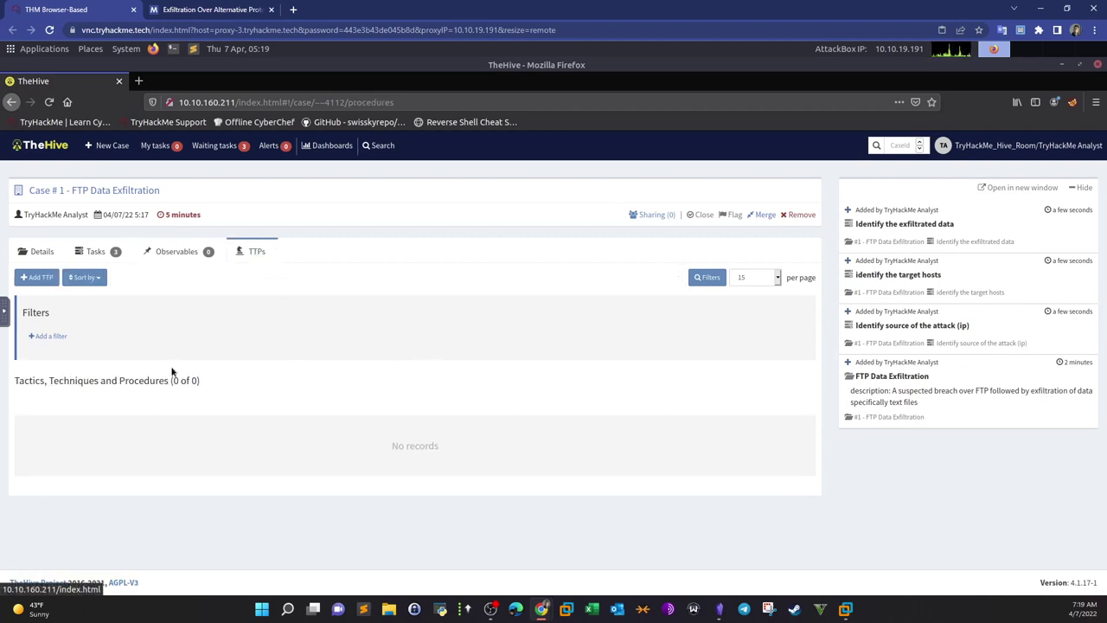
click(38, 278)
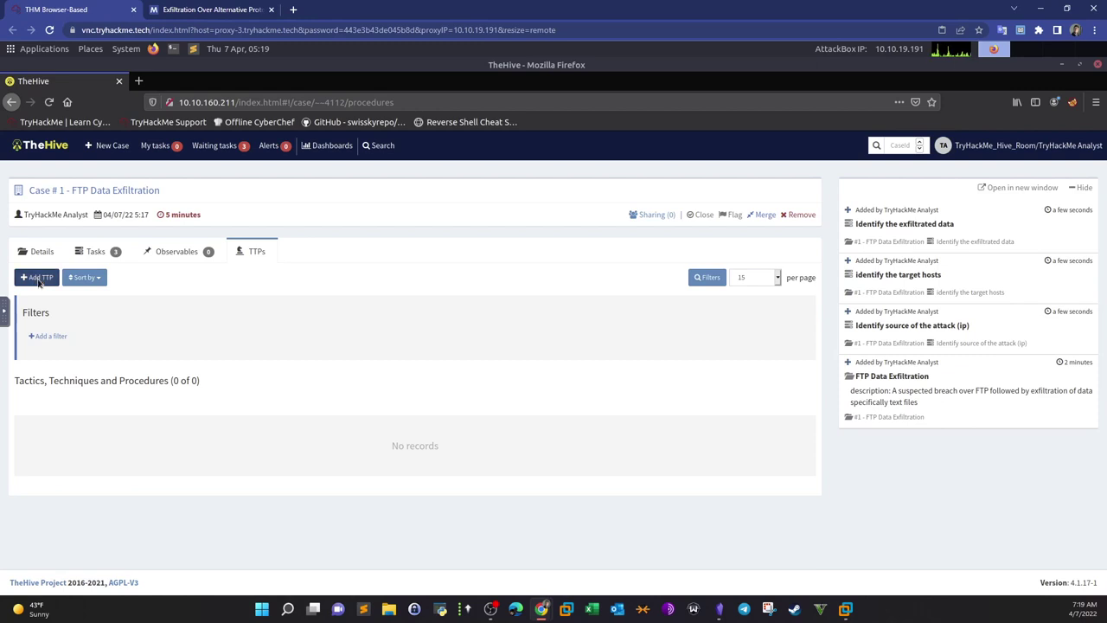
click(541, 223)
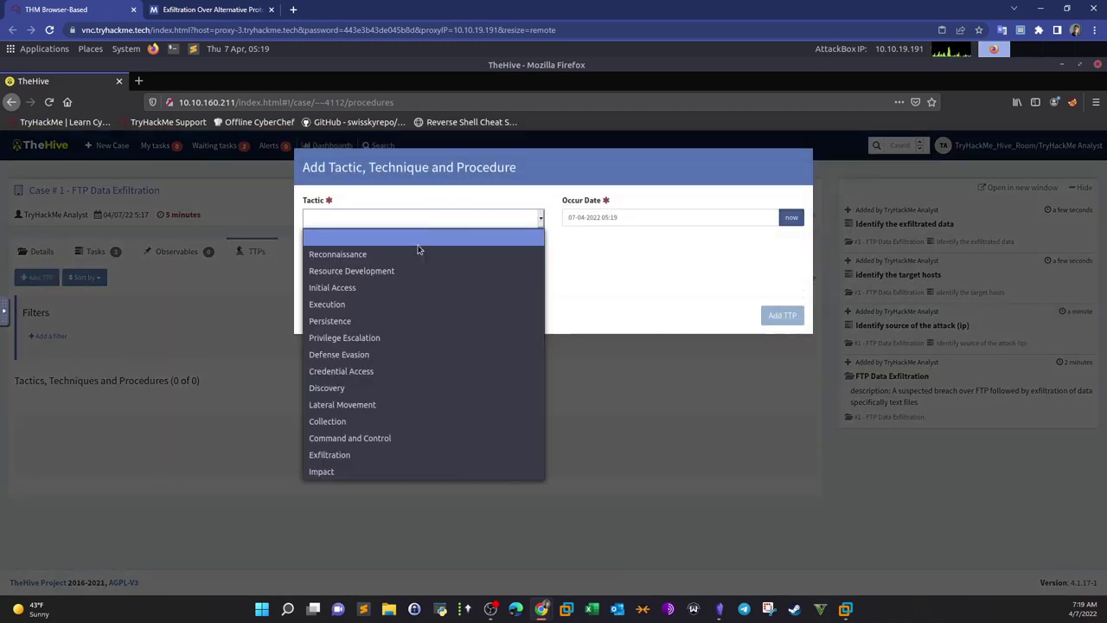
click(385, 454)
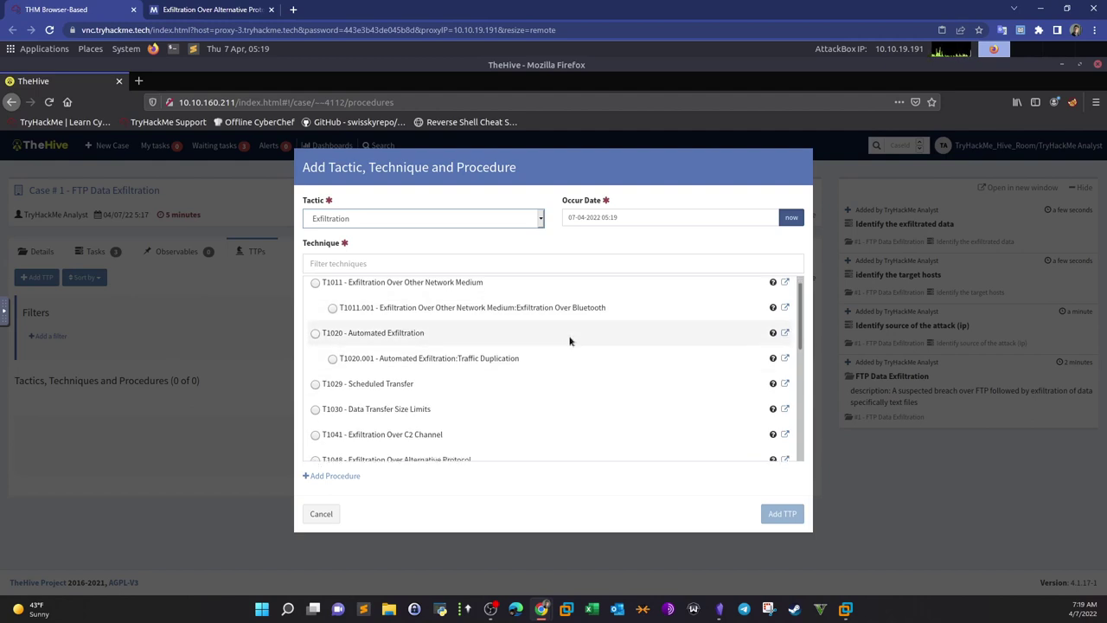
Step: Select technique T1048.003, Exfiltration Over Unencrypted/Obfuscated Non-C2 Protocol, and save the TTP
scroll(567, 338, down, 3)
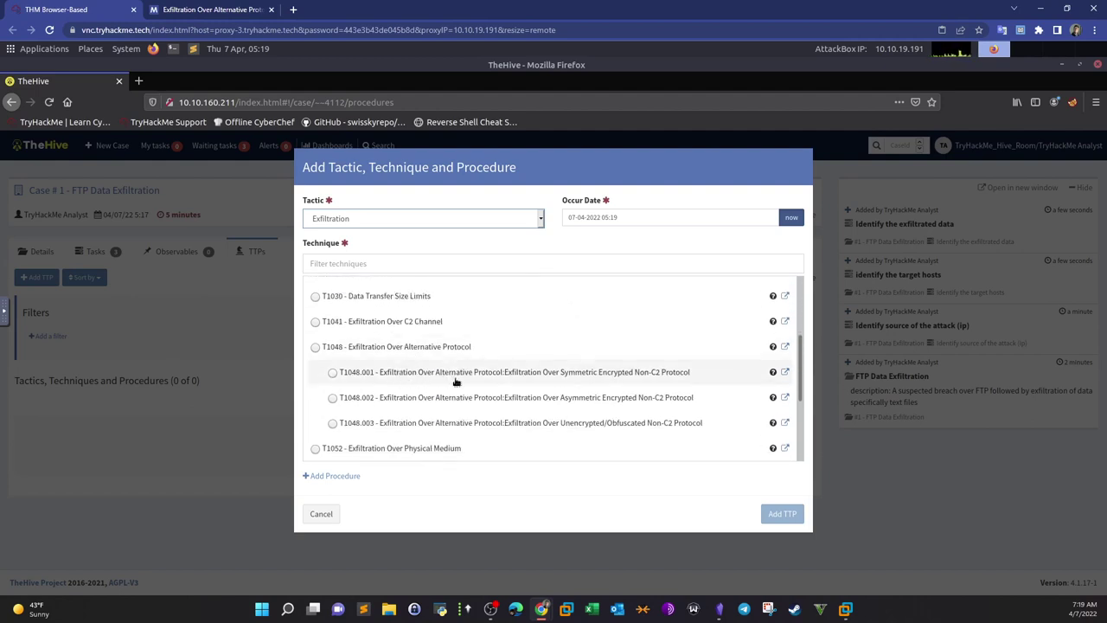
scroll(439, 366, down, 2)
scroll(430, 431, down, 2)
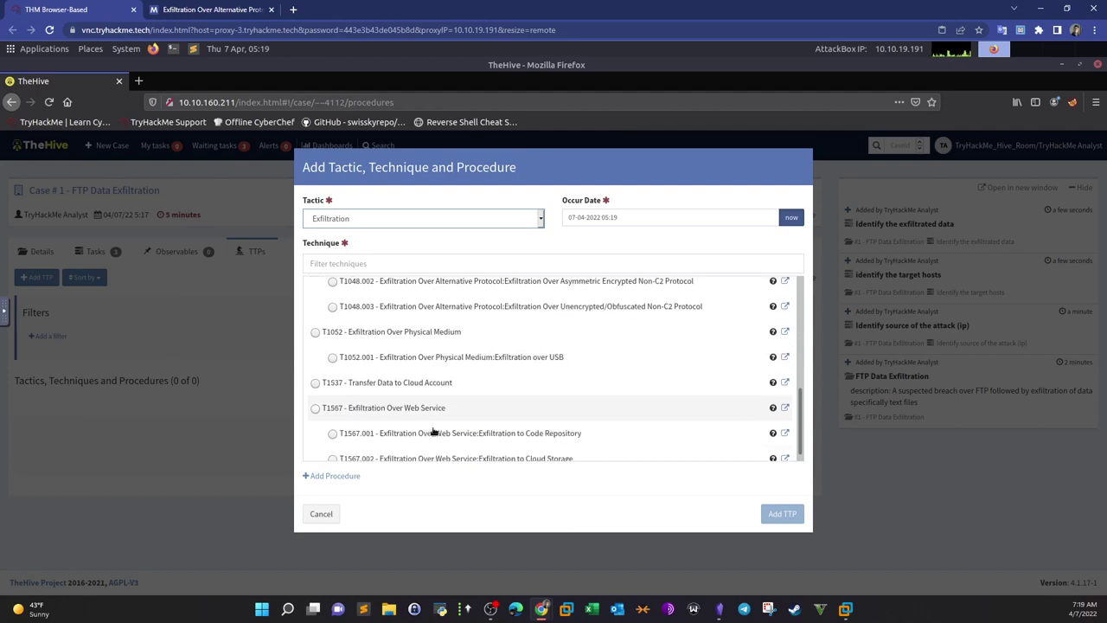
scroll(443, 438, up, 5)
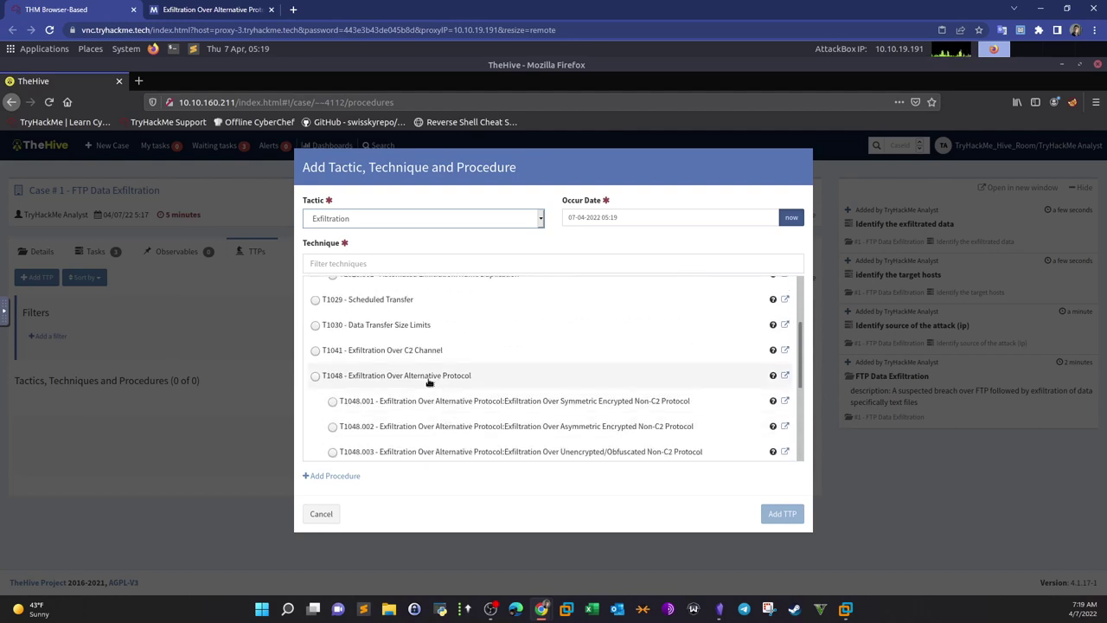
scroll(469, 416, down, 1)
scroll(459, 418, down, 2)
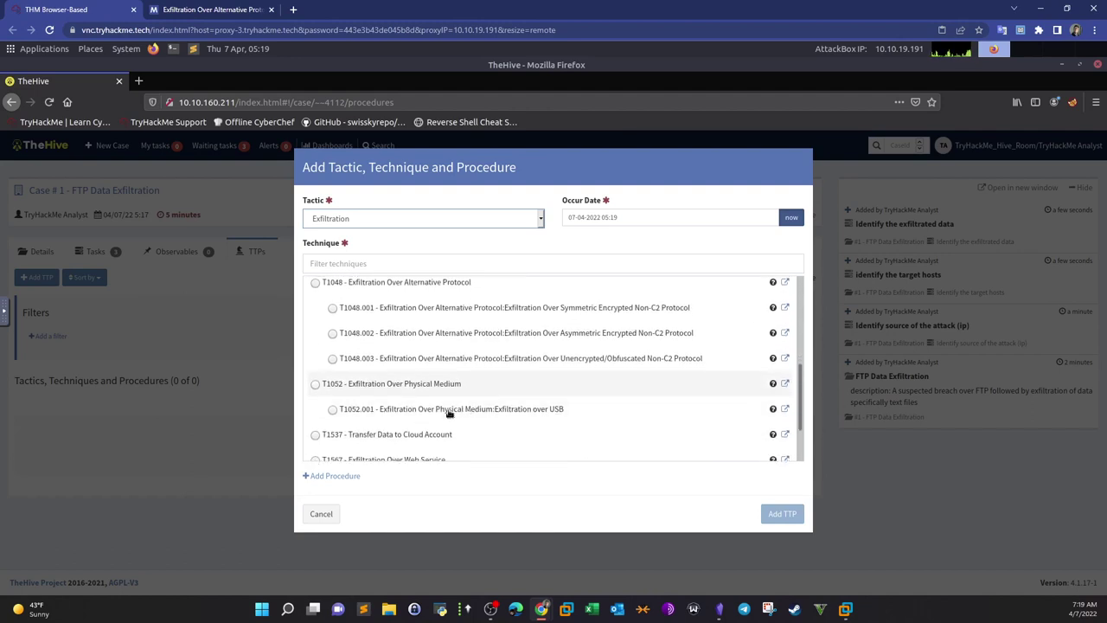
scroll(439, 408, down, 2)
scroll(436, 405, down, 1)
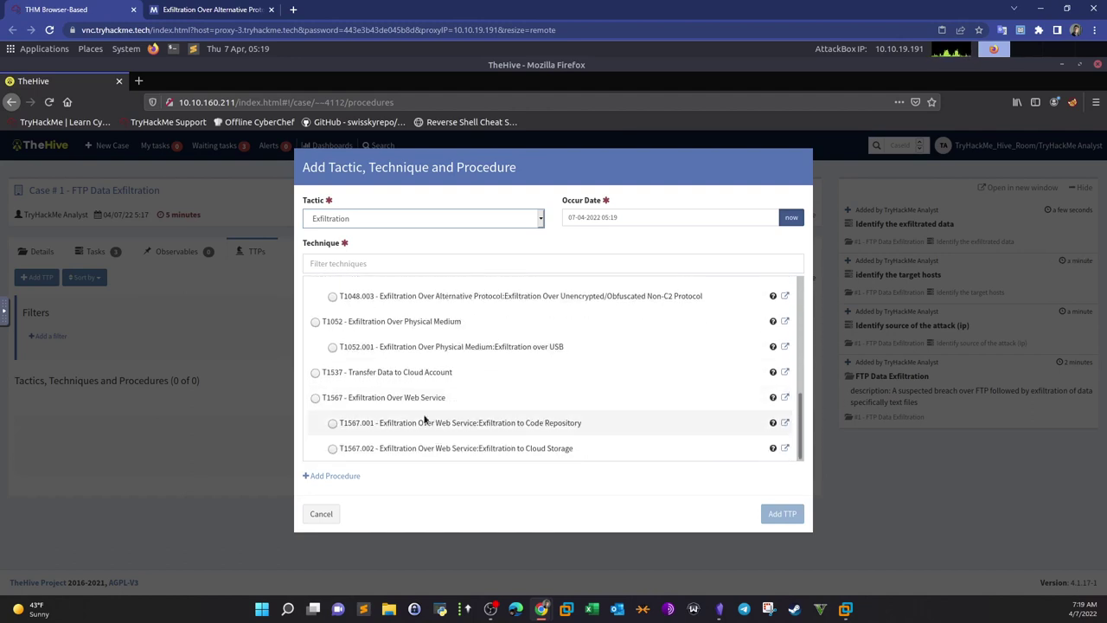
scroll(424, 419, up, 4)
scroll(423, 419, up, 2)
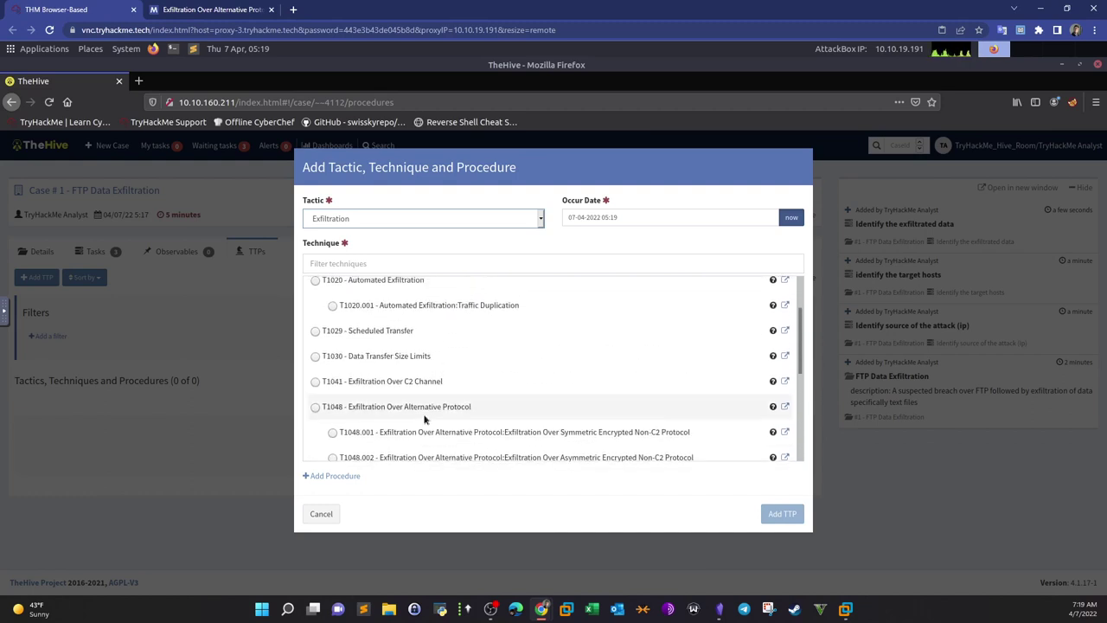
scroll(424, 419, up, 2)
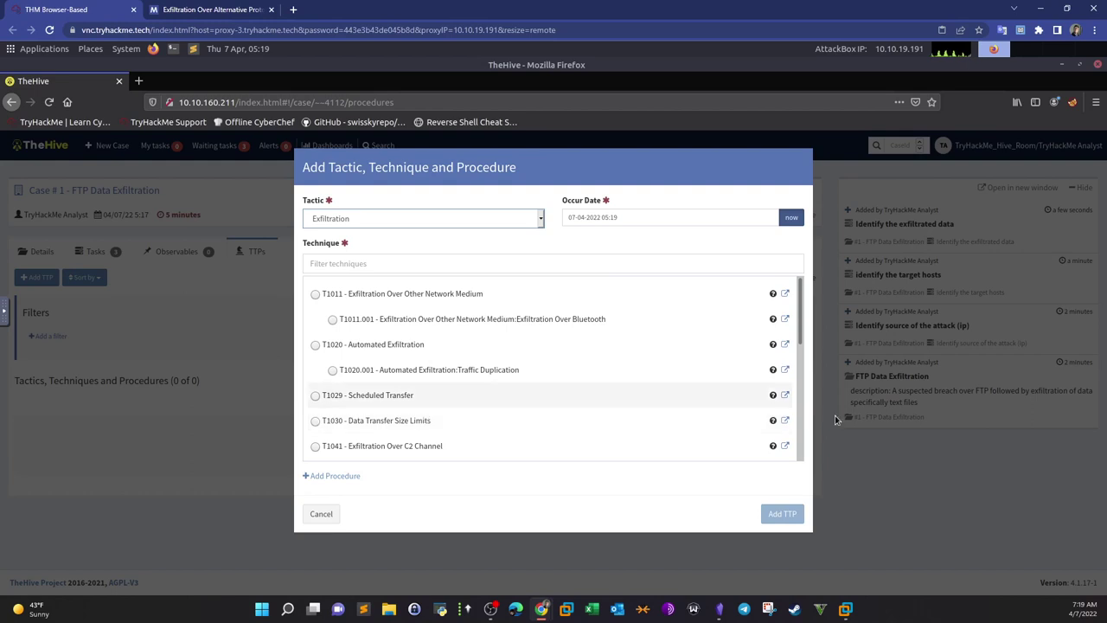
mouse_move(1105, 415)
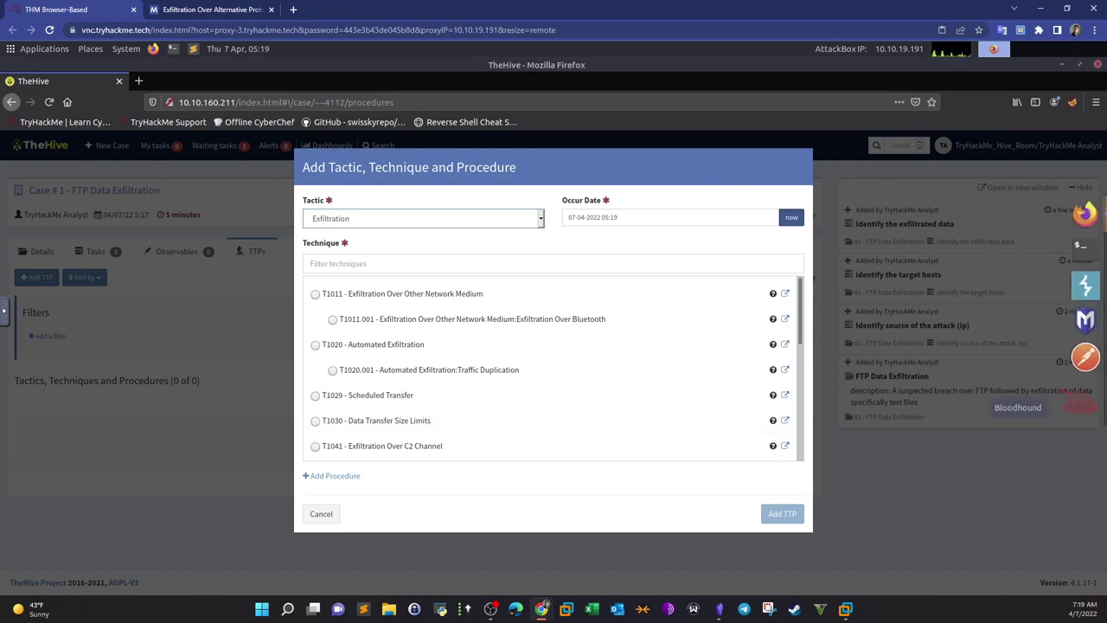
scroll(425, 363, down, 4)
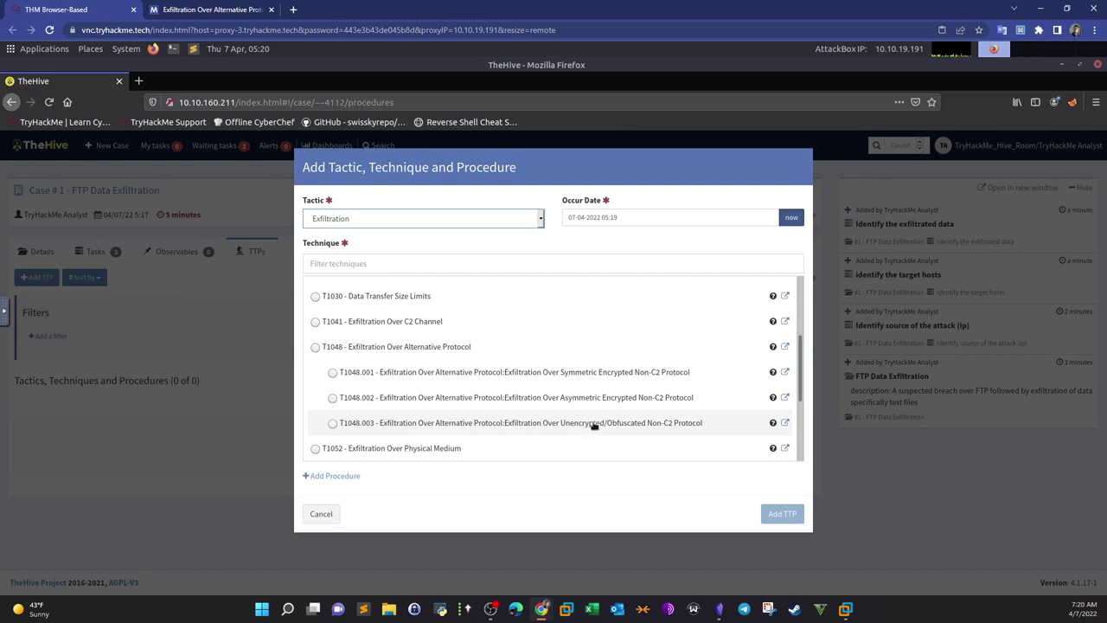
click(333, 423)
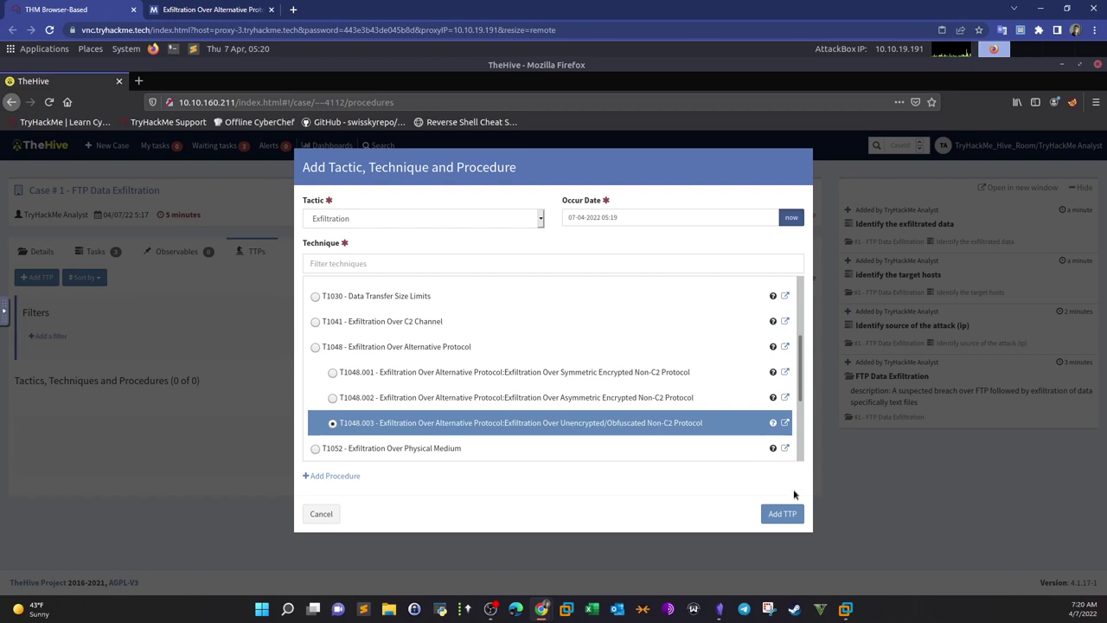
click(783, 513)
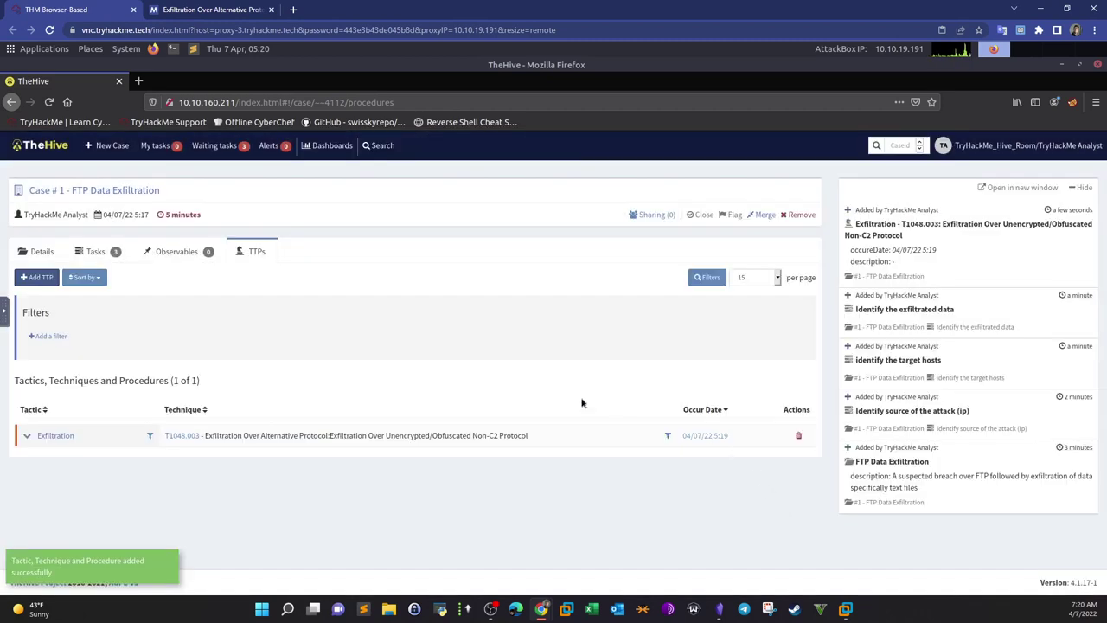
Step: Start a new observable of type ip from the case's Observables tab
click(165, 252)
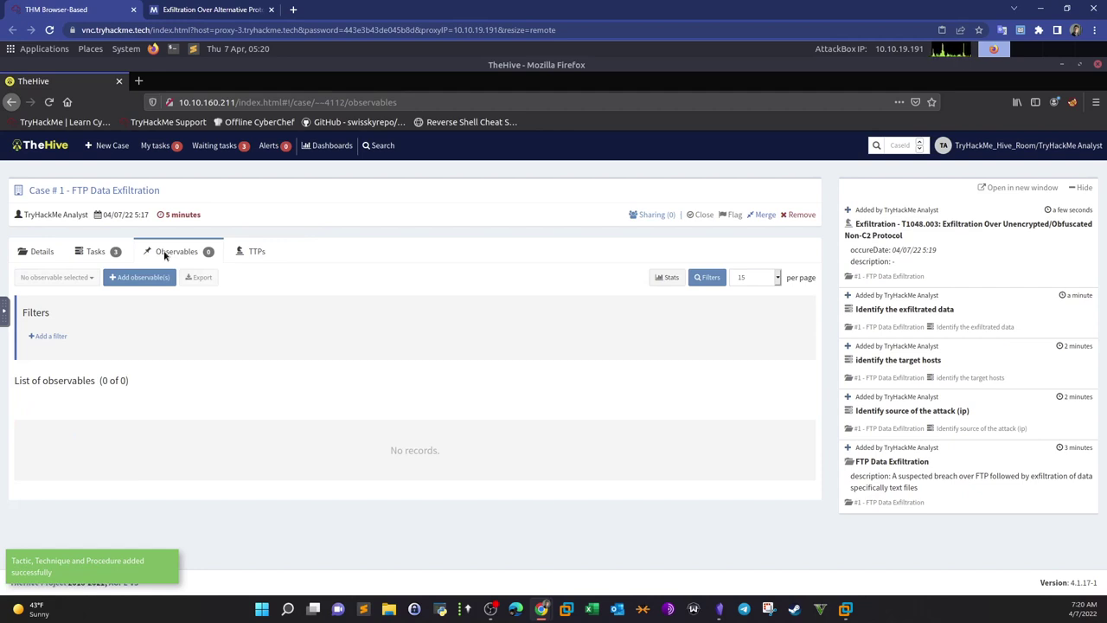
click(53, 337)
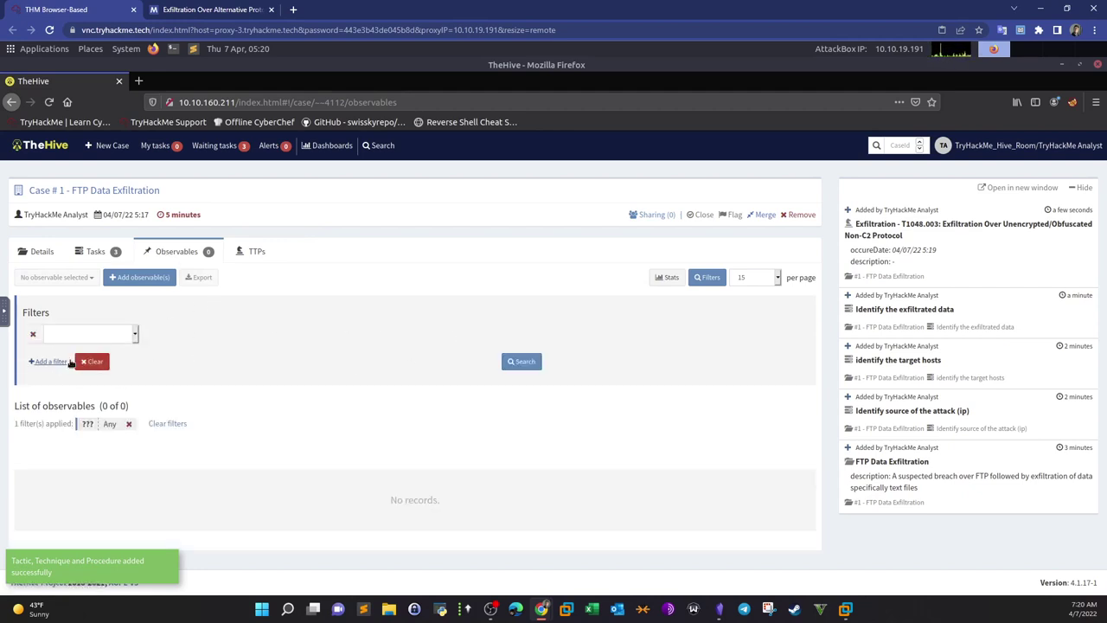
click(33, 336)
click(148, 278)
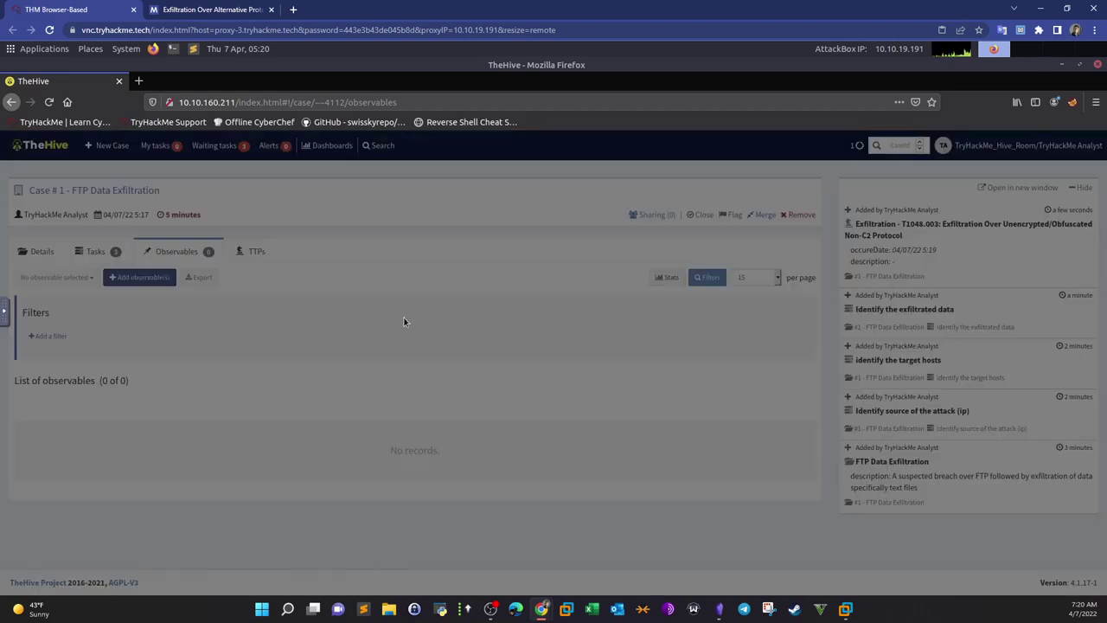
click(444, 205)
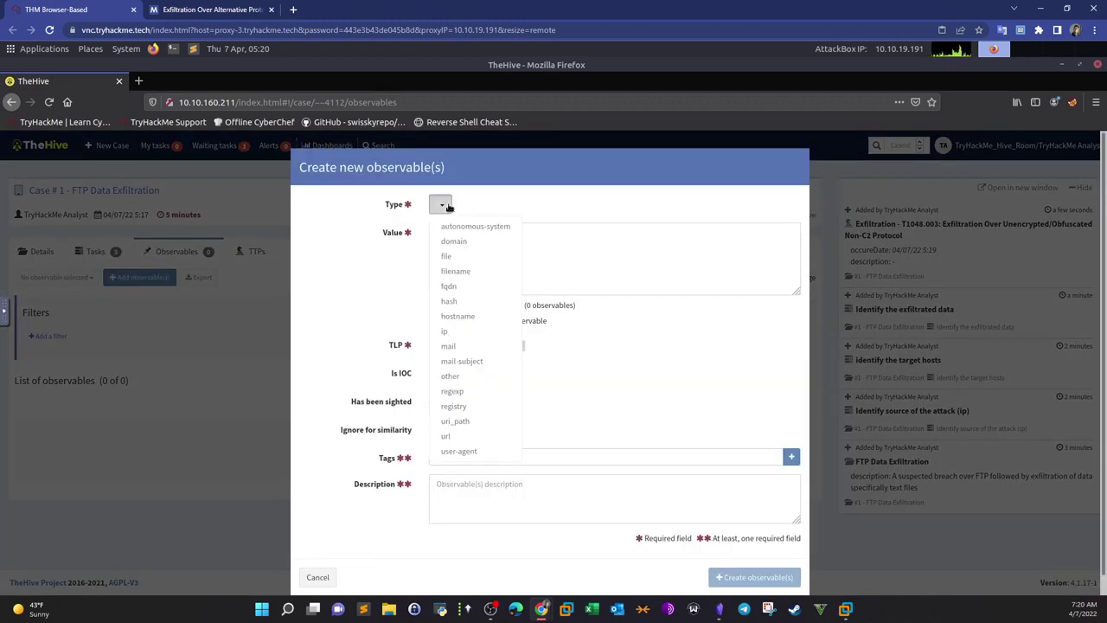
click(472, 331)
click(507, 234)
mouse_move(1096, 329)
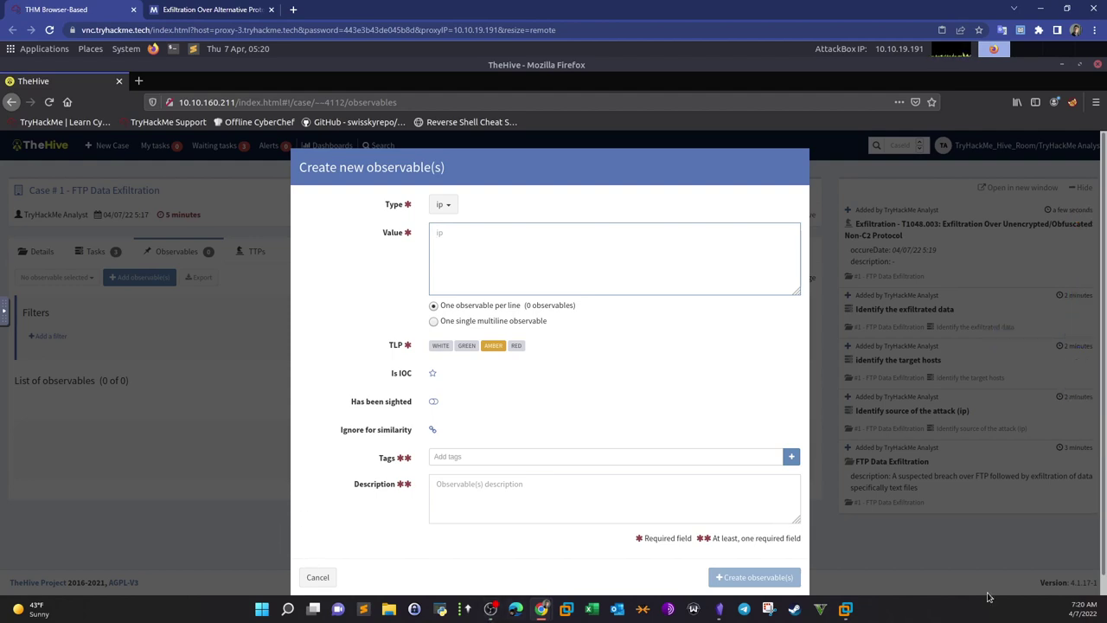
Step: Clear the ftp-data display filter in Wireshark's ftp.pcap so all 230 packets show
mouse_move(845, 609)
click(907, 527)
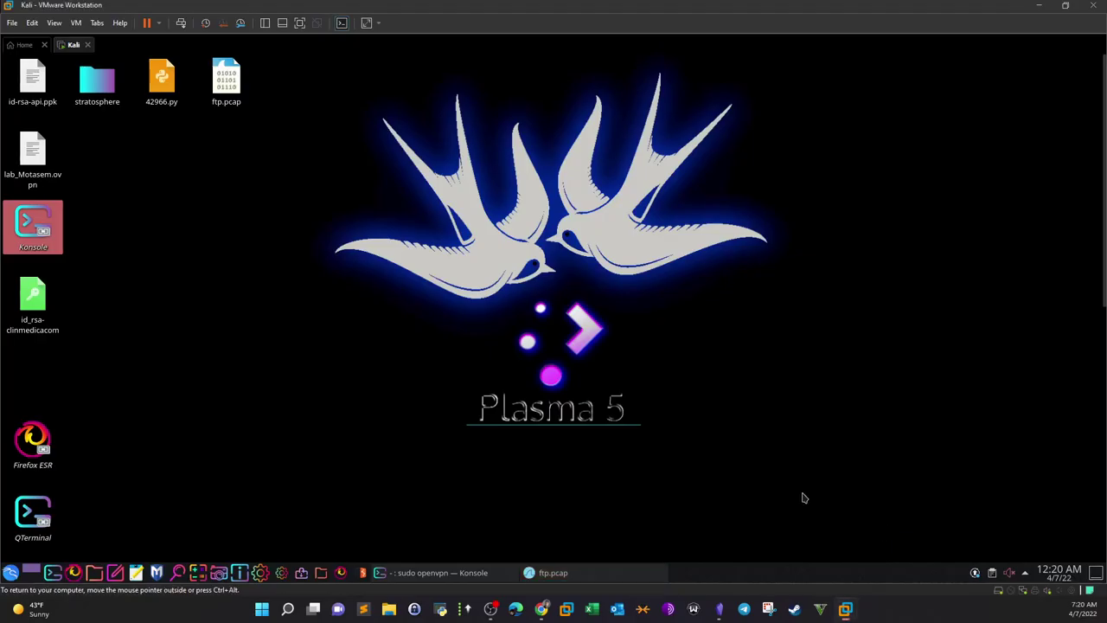
click(587, 573)
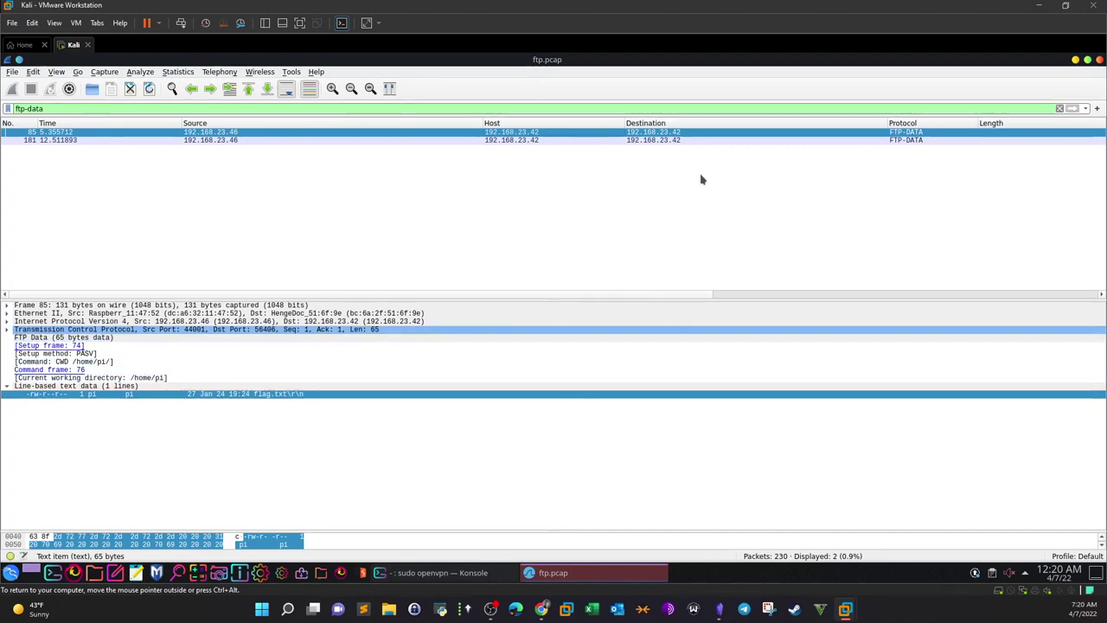
triple_click(90, 108)
key(BackSpace)
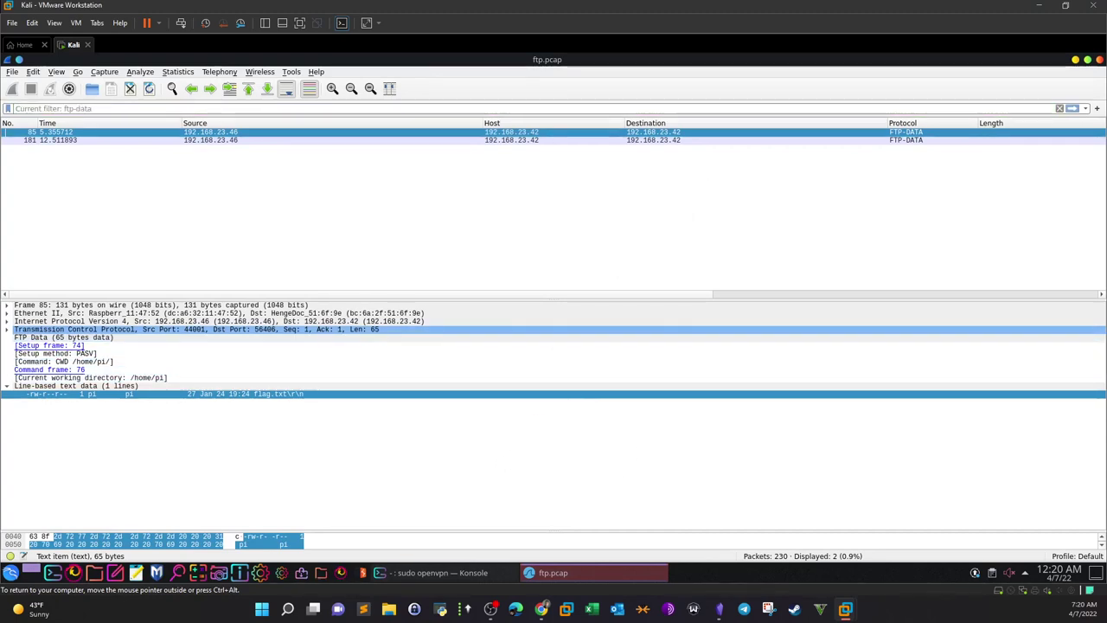
key(Return)
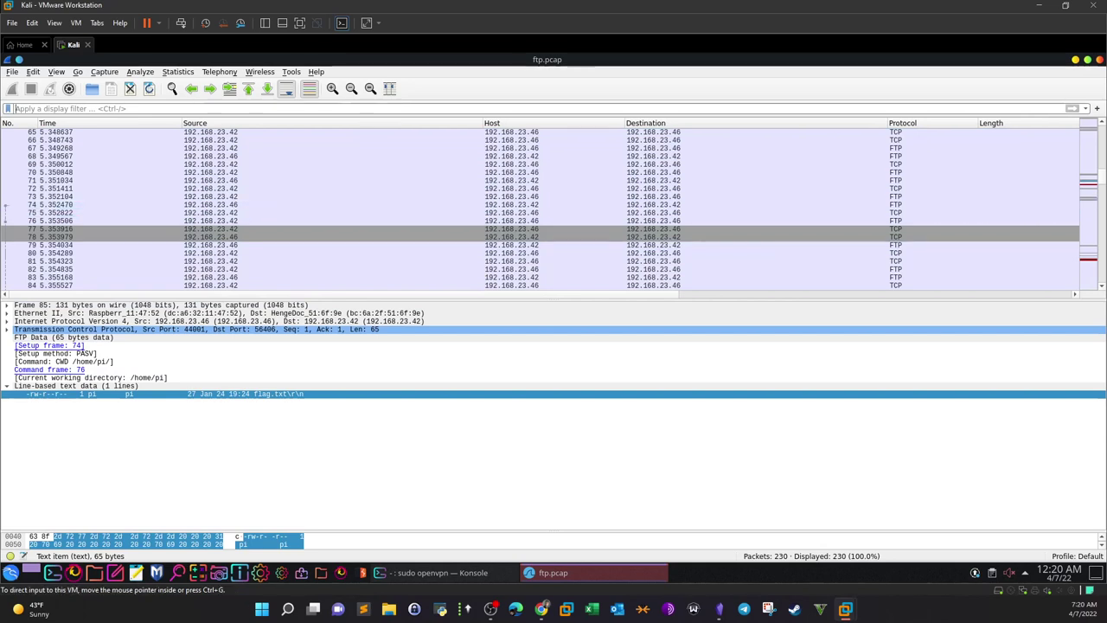
Step: Check Frame 1's addresses, 192.168.23.42 to 192.168.23.46, then return to TheHive
scroll(504, 160, up, 20)
click(504, 156)
click(223, 134)
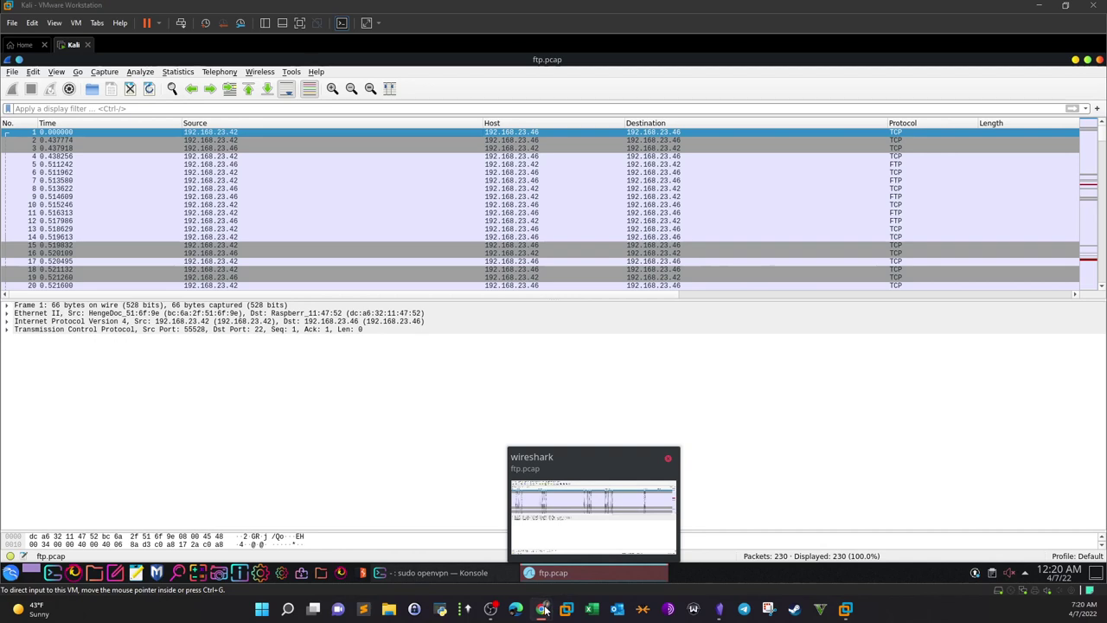
click(494, 540)
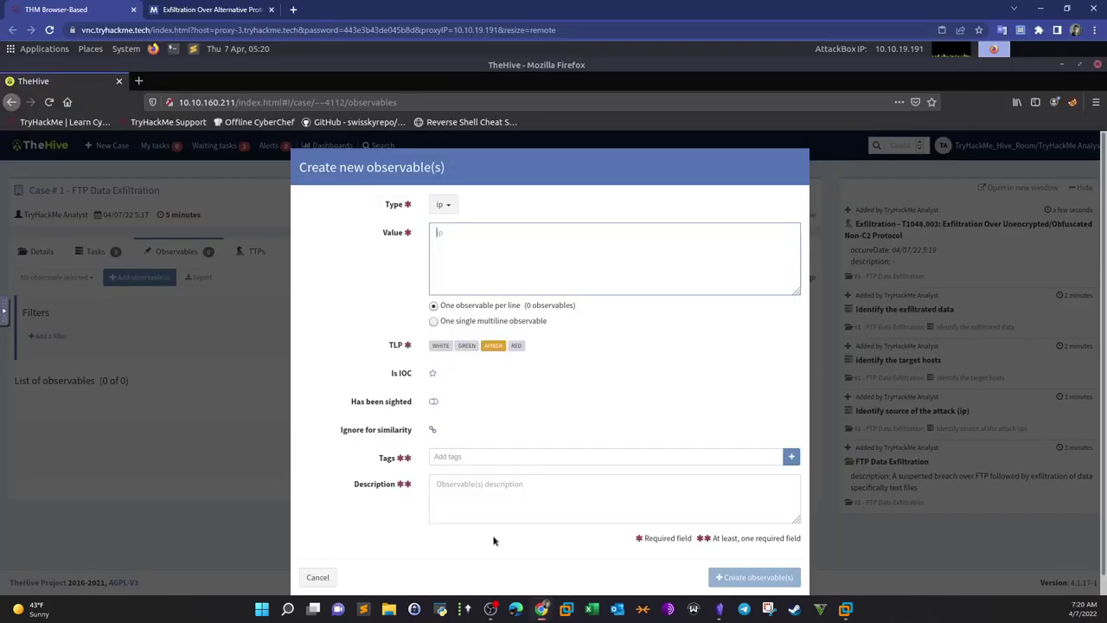
Step: Fill the new observable's Value field with 192.168.23.42
click(487, 258)
text(192.168.)
mouse_move(845, 608)
mouse_move(895, 543)
text(23.42)
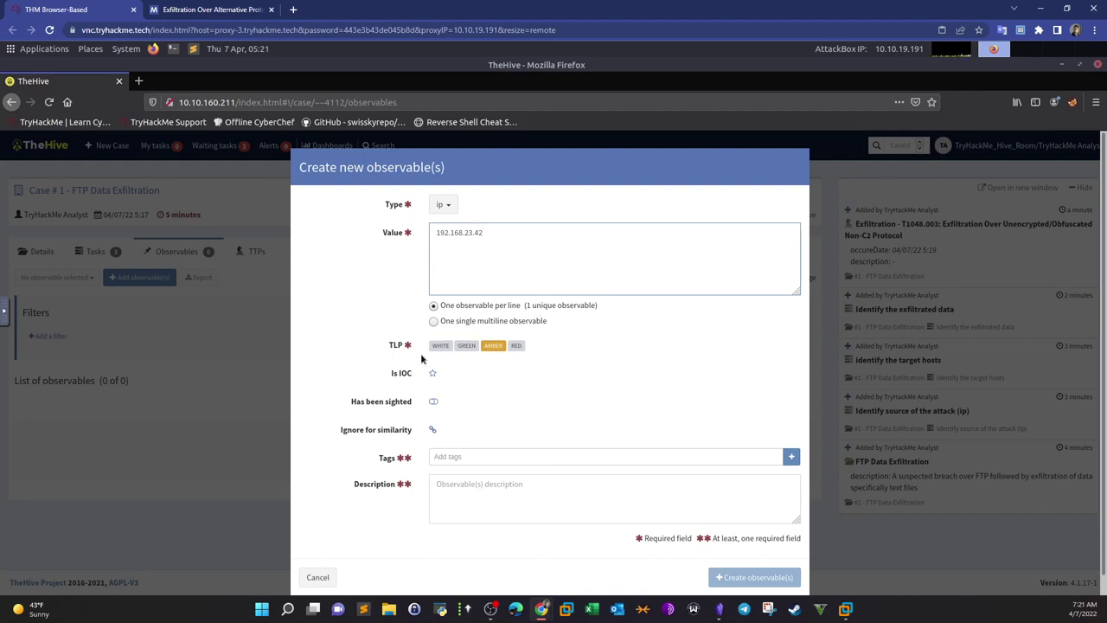
click(493, 347)
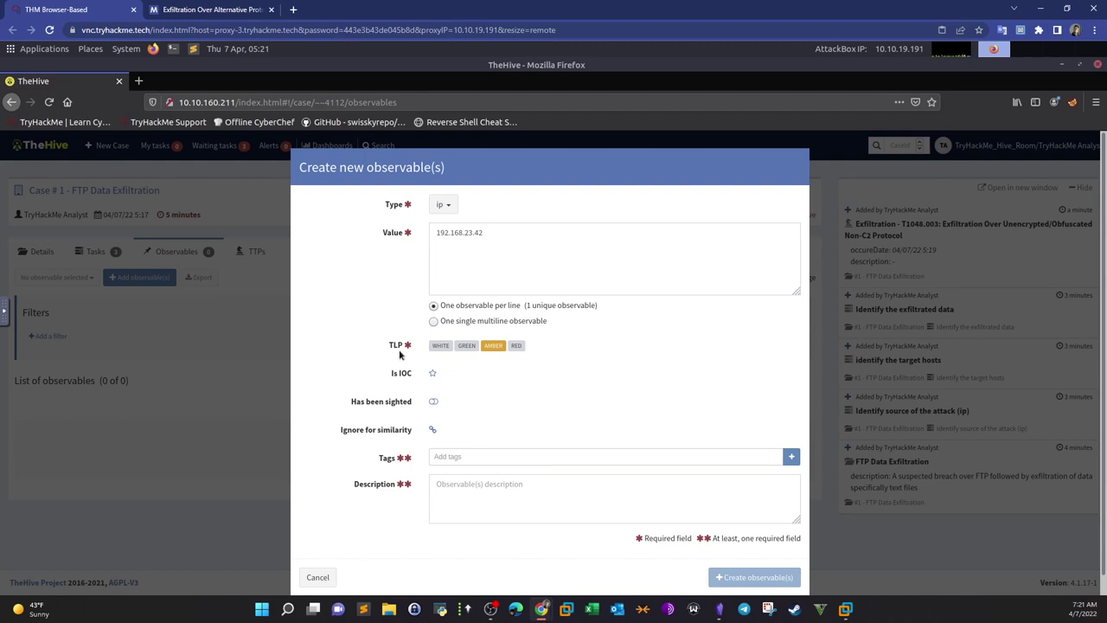
click(516, 347)
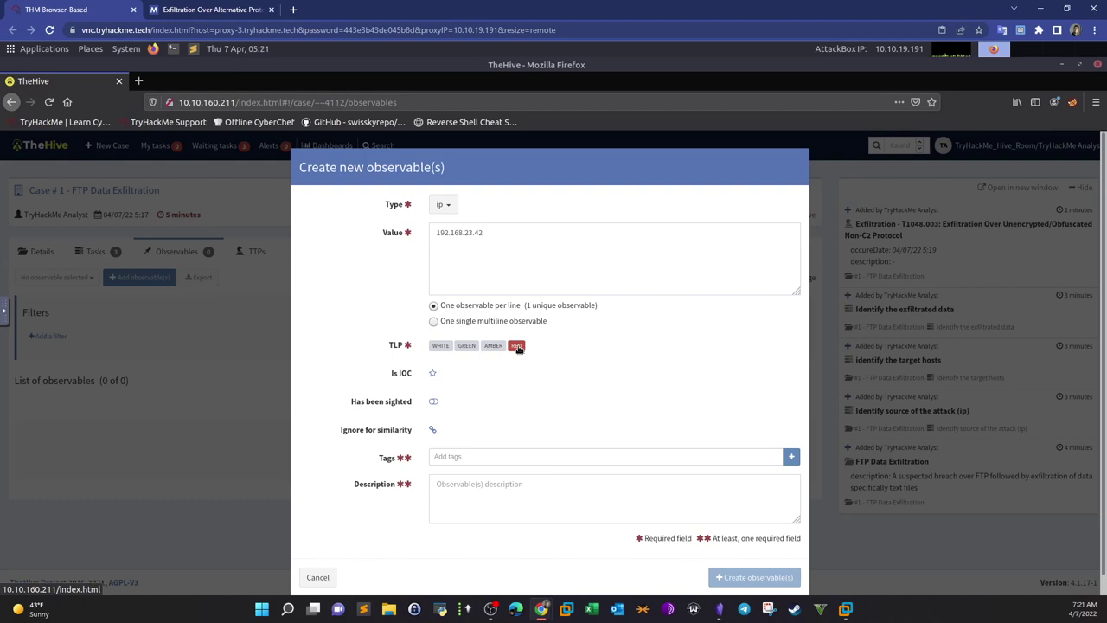
click(498, 346)
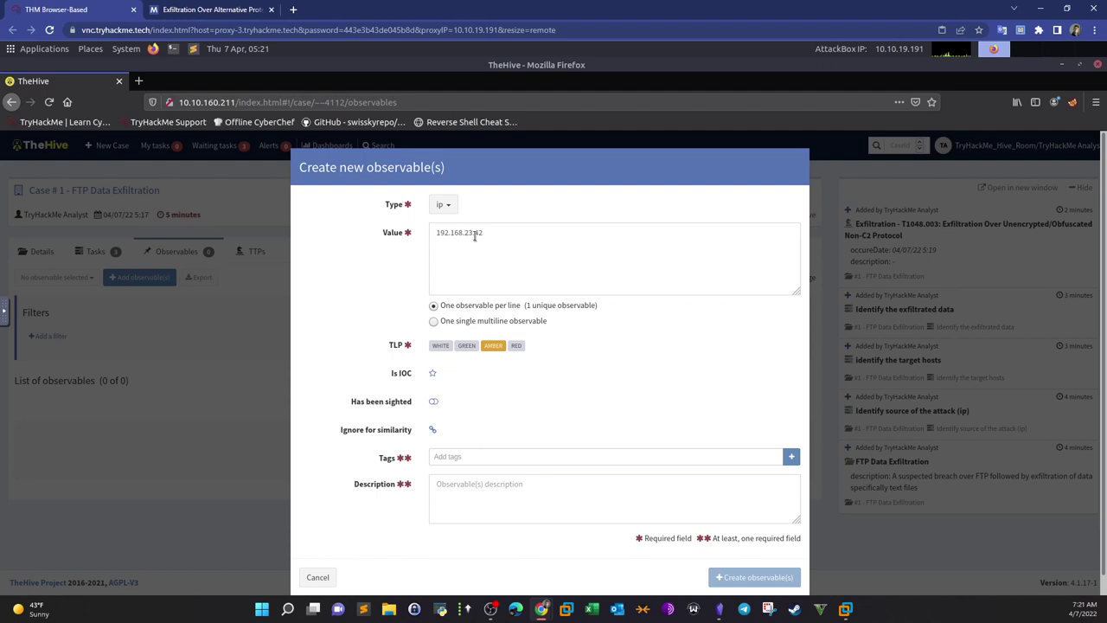
click(434, 402)
drag(489, 233, 424, 229)
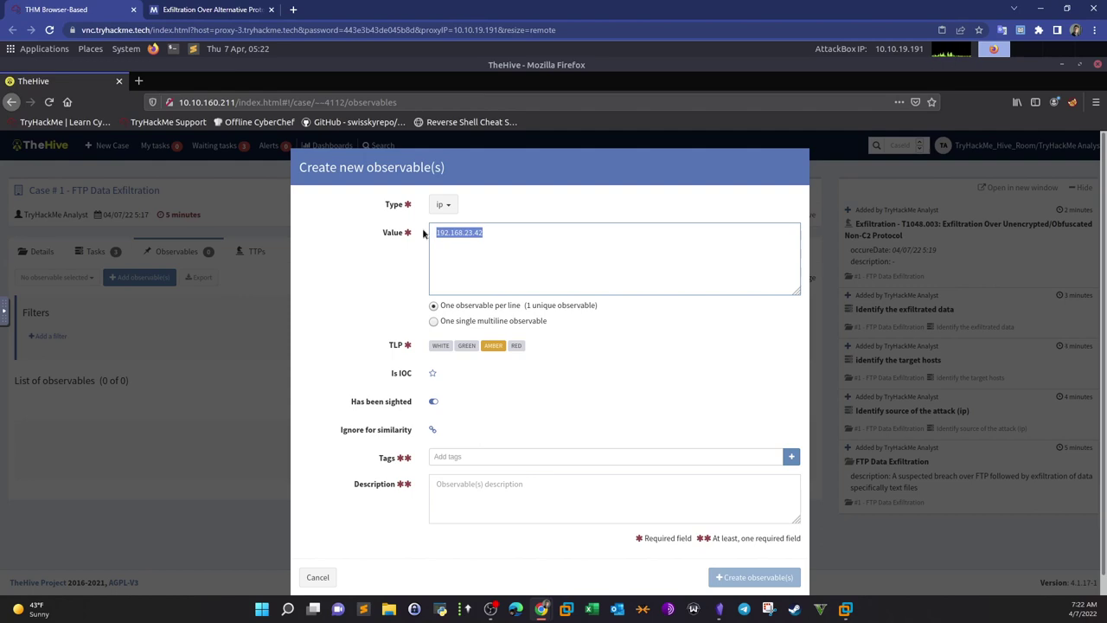
click(433, 403)
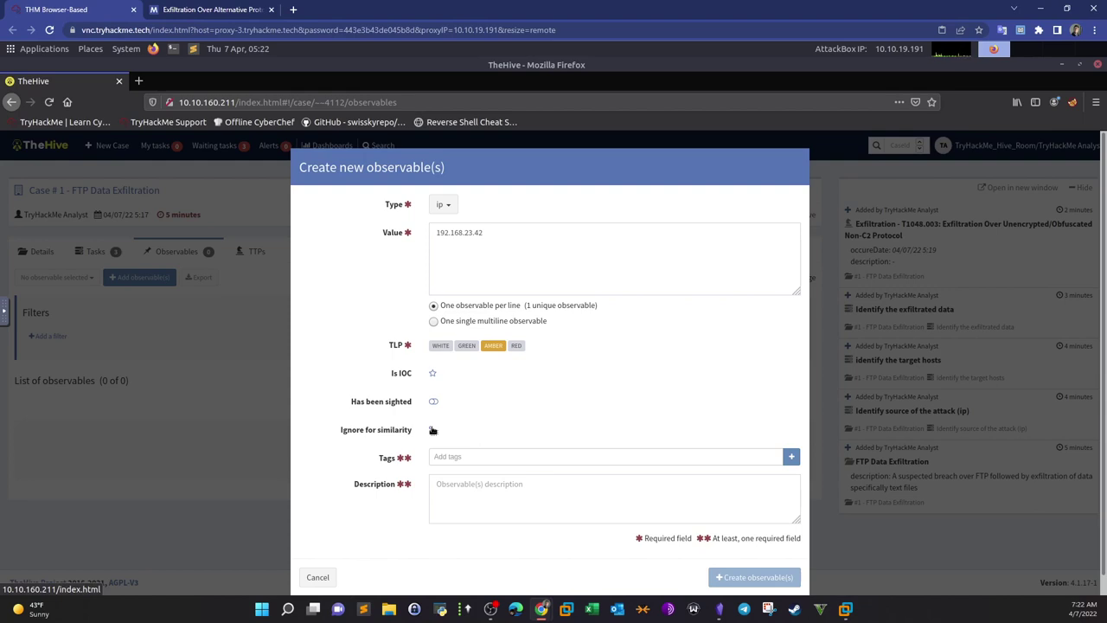
click(449, 455)
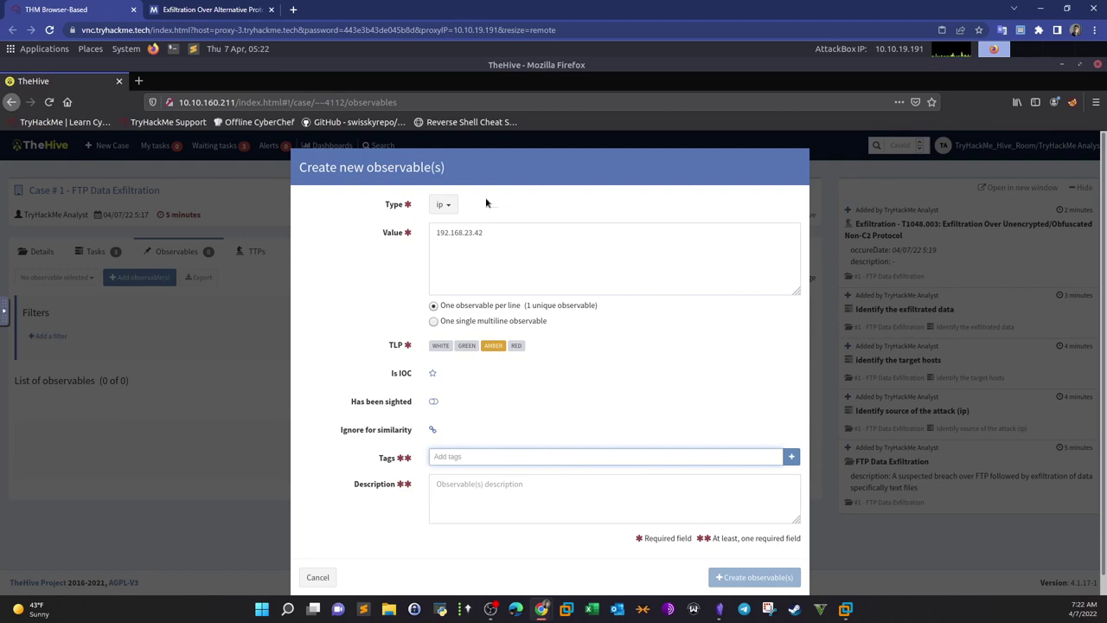
text(souce ip)
Step: Tag the IP 'souce ip', describe it as 'The Ip Address used to initiate the FTP connection', and create it
click(790, 455)
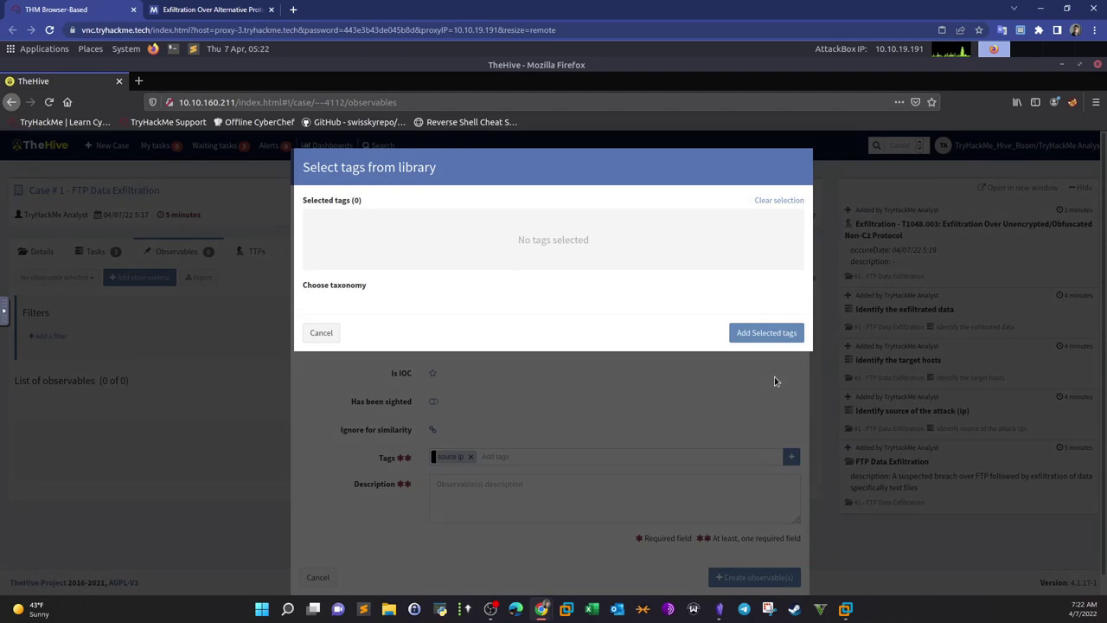
click(321, 332)
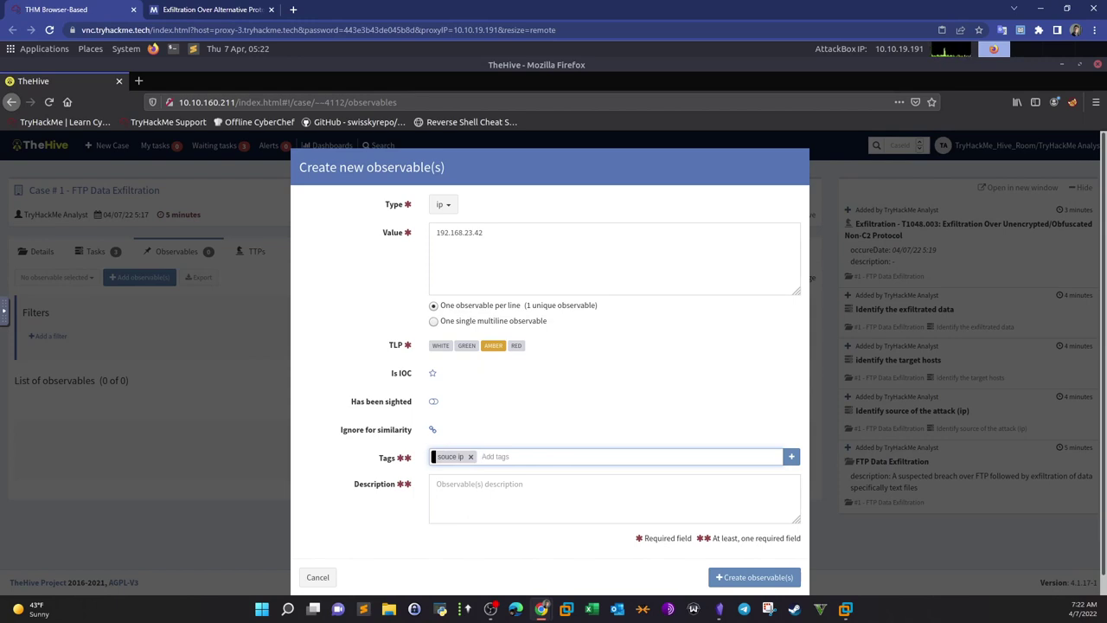
click(664, 501)
text(T)
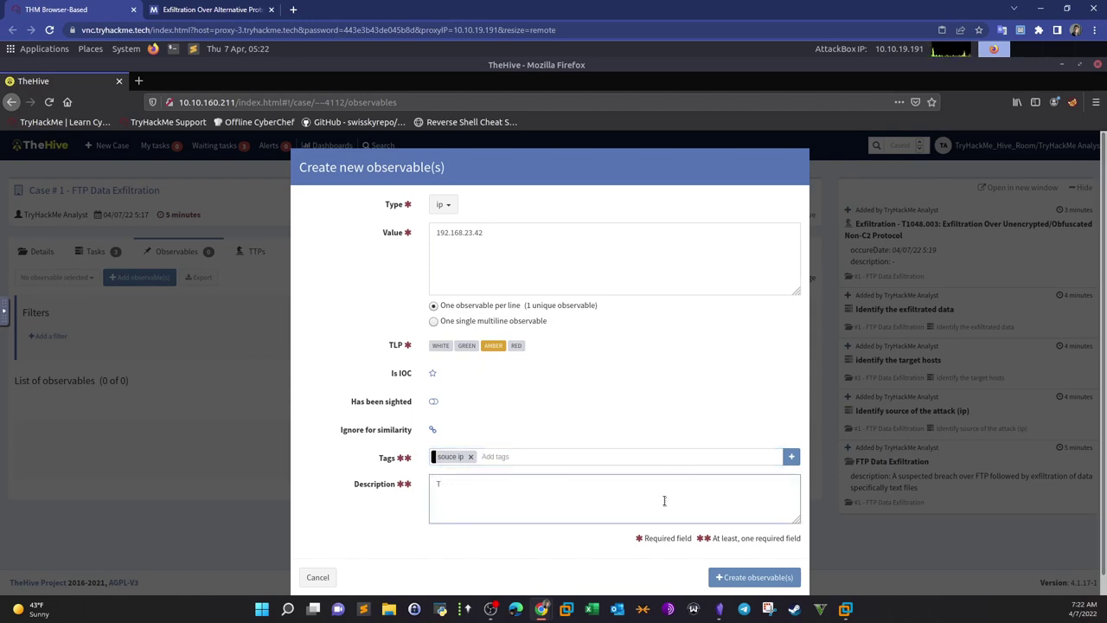
text(he Ip Address used to initiate the FTP)
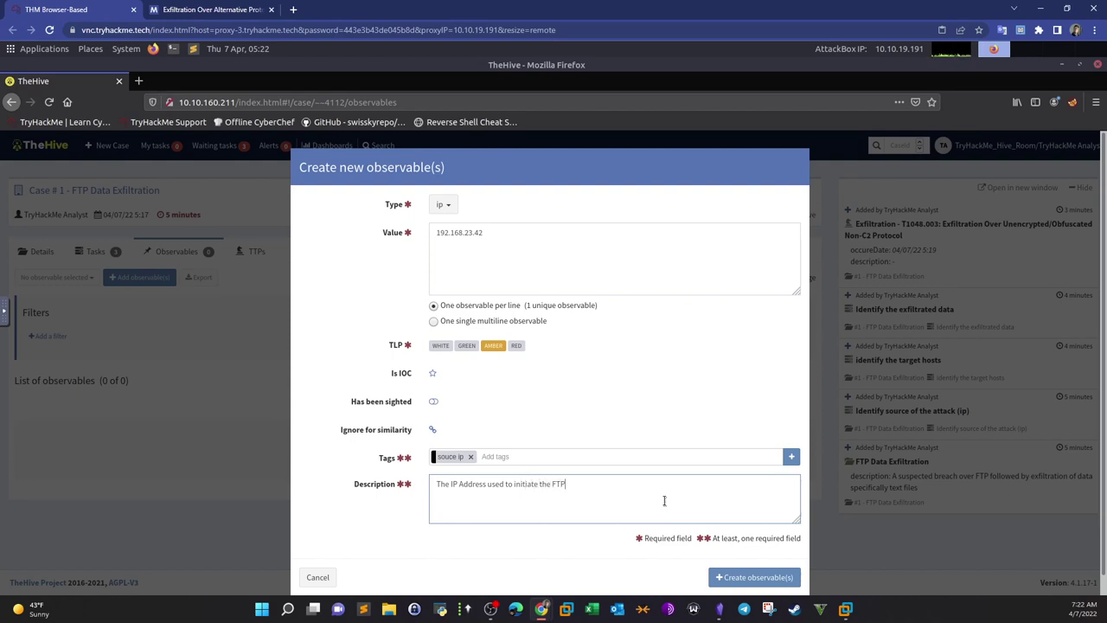
text( connection)
click(725, 576)
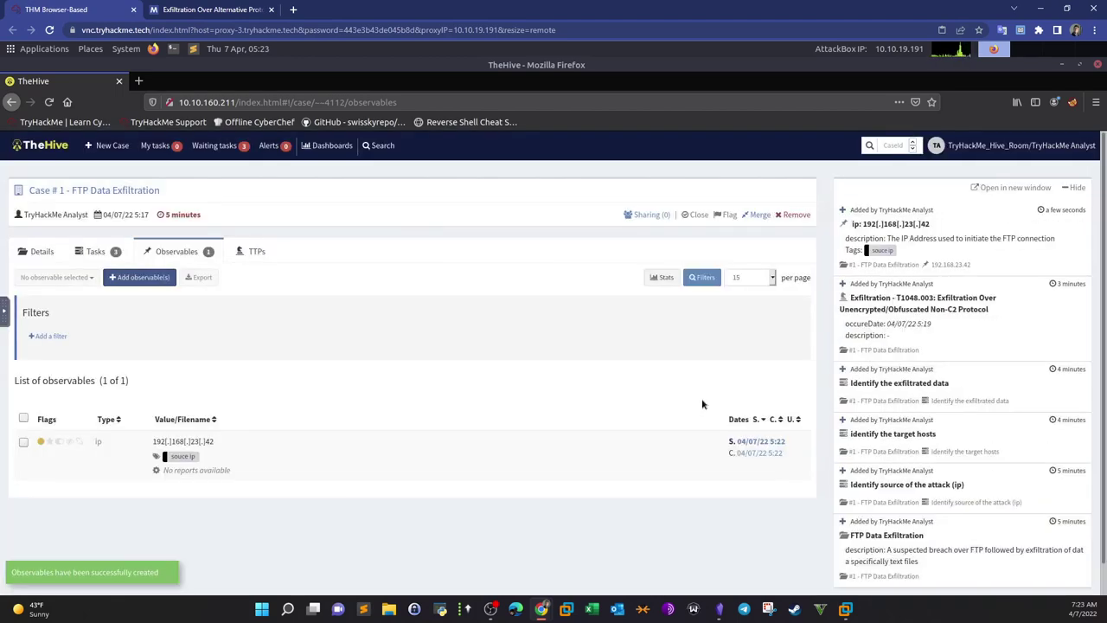
Step: Start a new ip observable with value 192.168.24.46, checking the Wireshark capture first
click(142, 277)
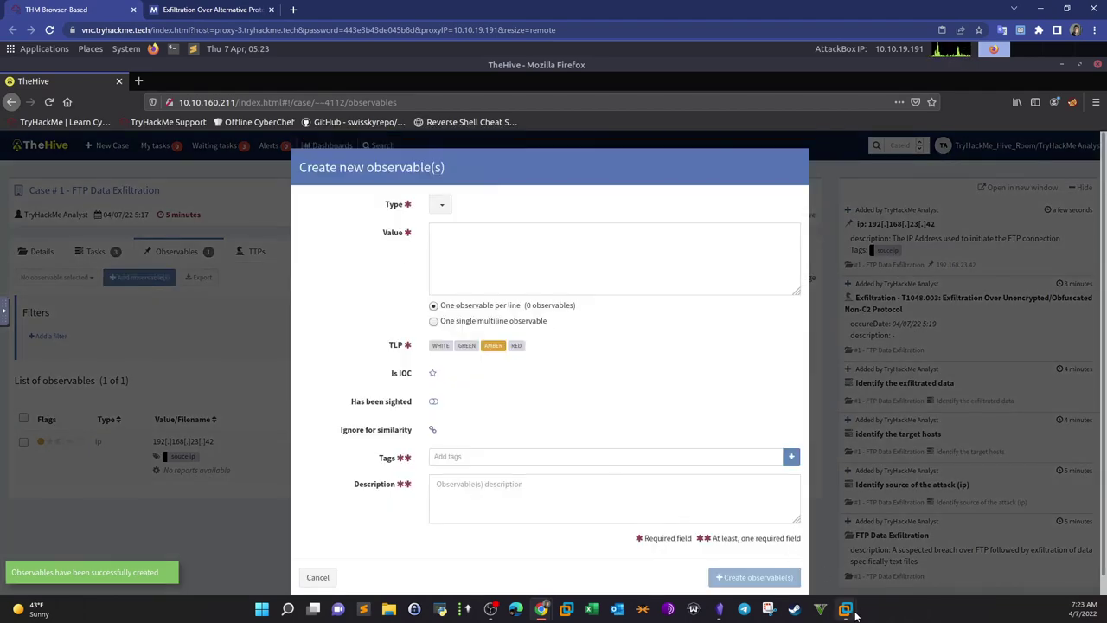
mouse_move(849, 610)
click(896, 543)
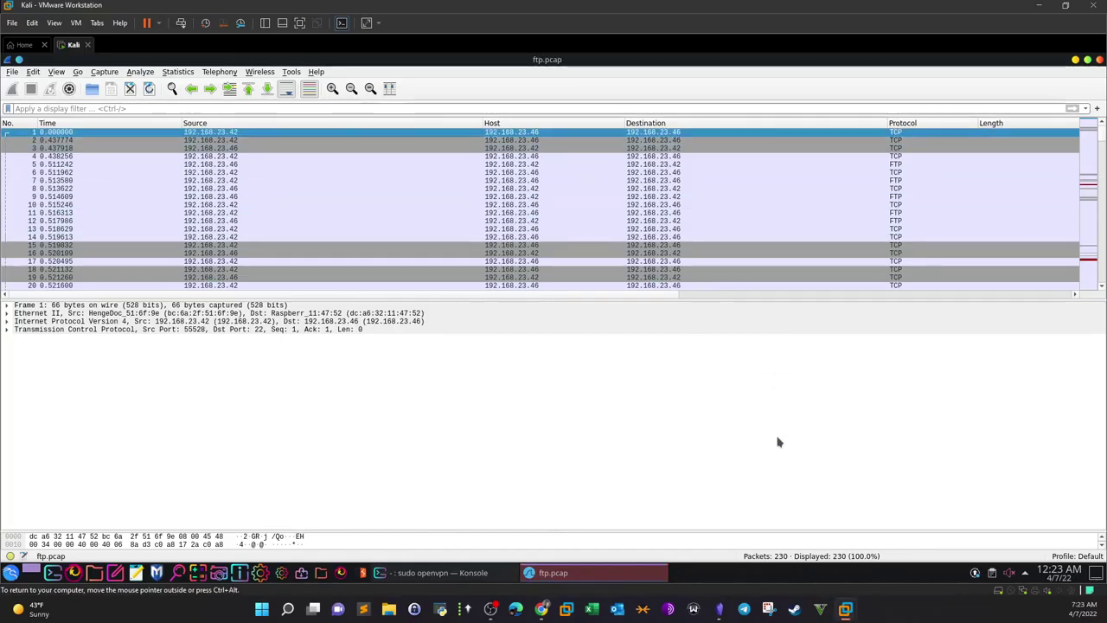
mouse_move(541, 609)
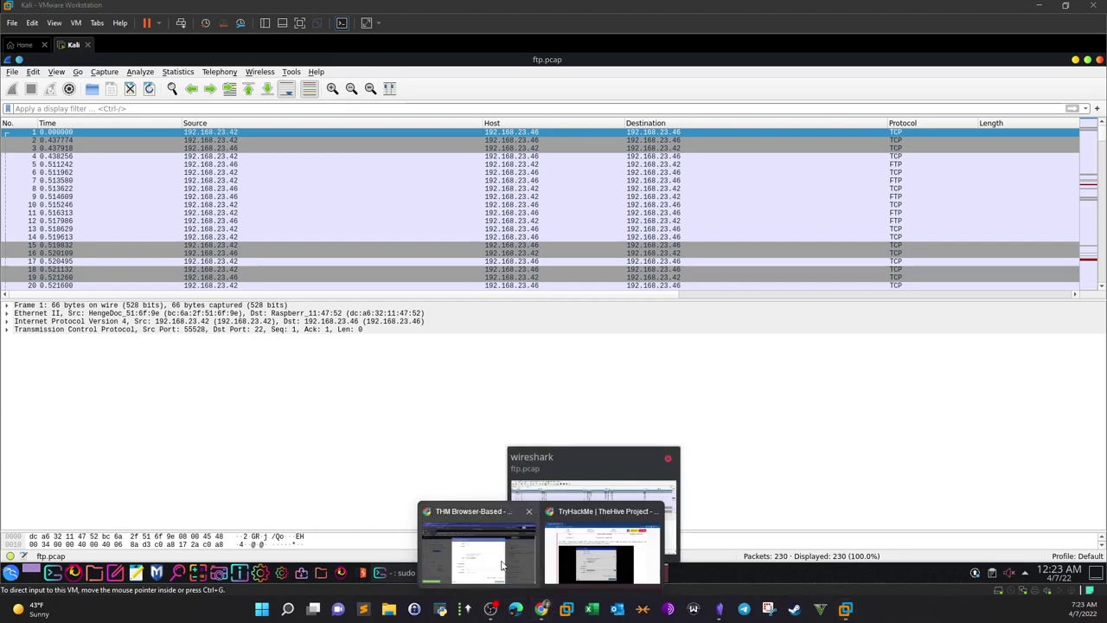
click(484, 544)
click(525, 269)
click(441, 204)
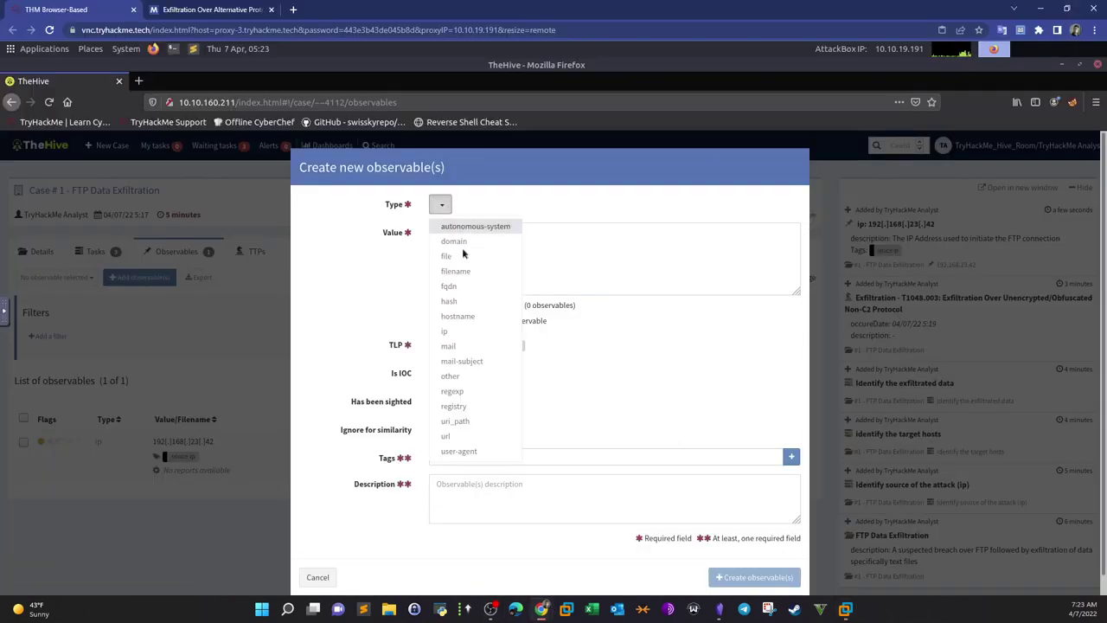
click(456, 330)
click(501, 258)
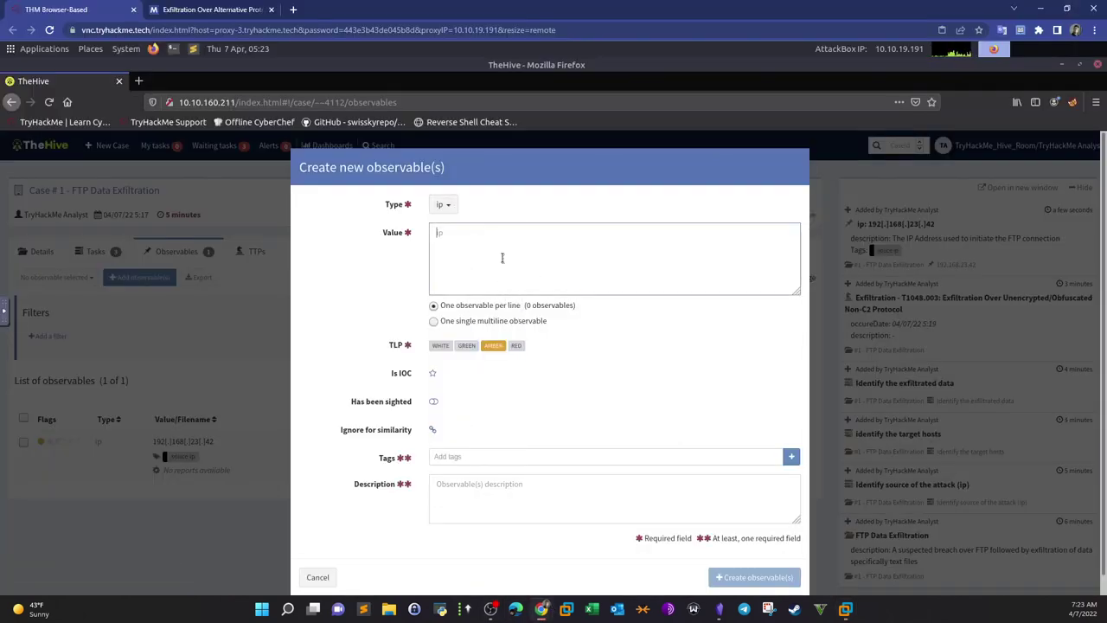
text(192.168.24.46)
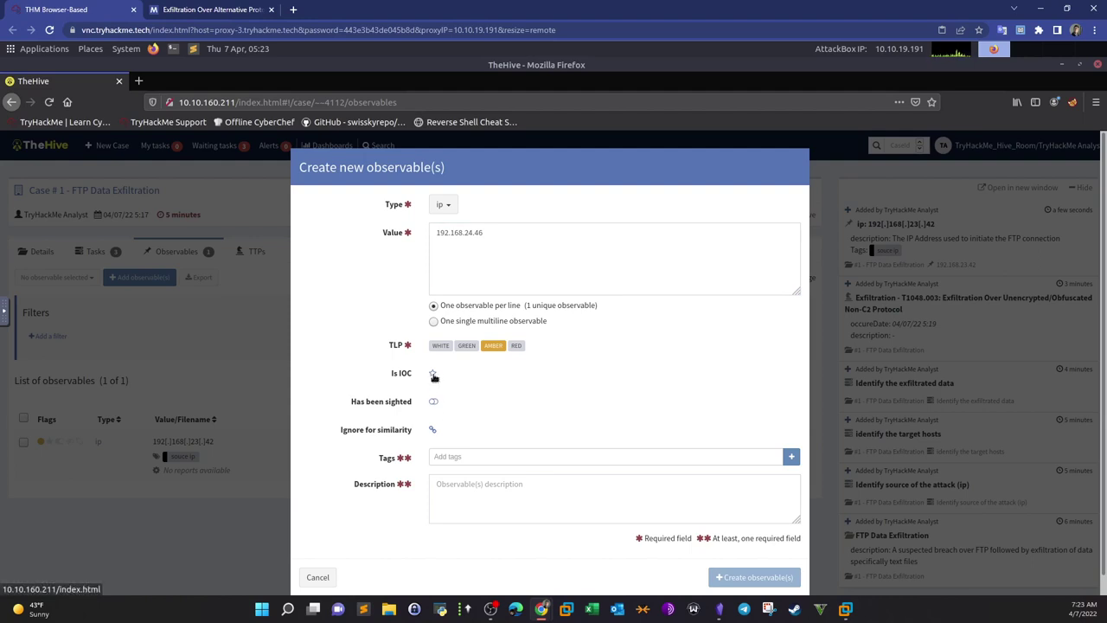
Step: Tag it 'destination IP', describe it as 'The IP Address of the Farget FTP server', and create it
click(479, 451)
text(destination IP)
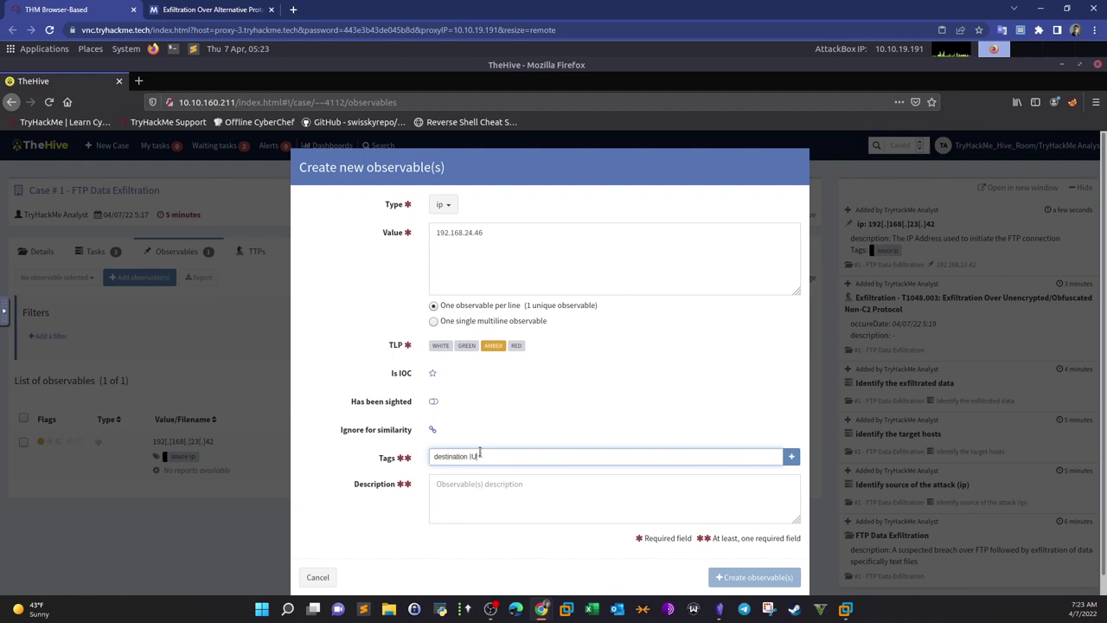
click(790, 455)
click(752, 336)
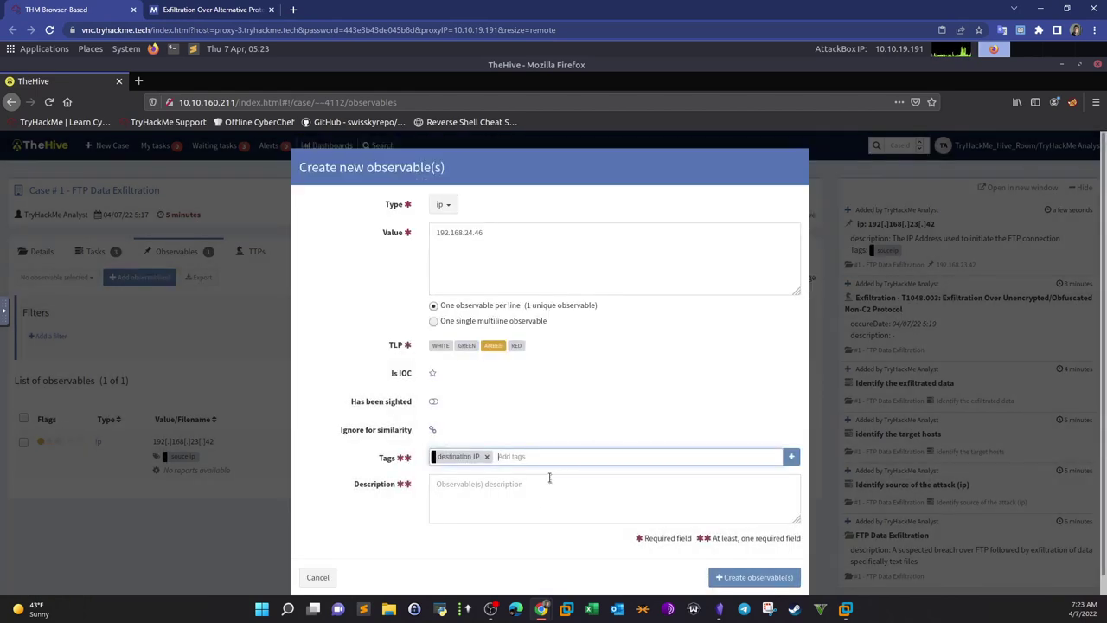
click(536, 501)
text(The IP Address of the F)
text(arget FTP server)
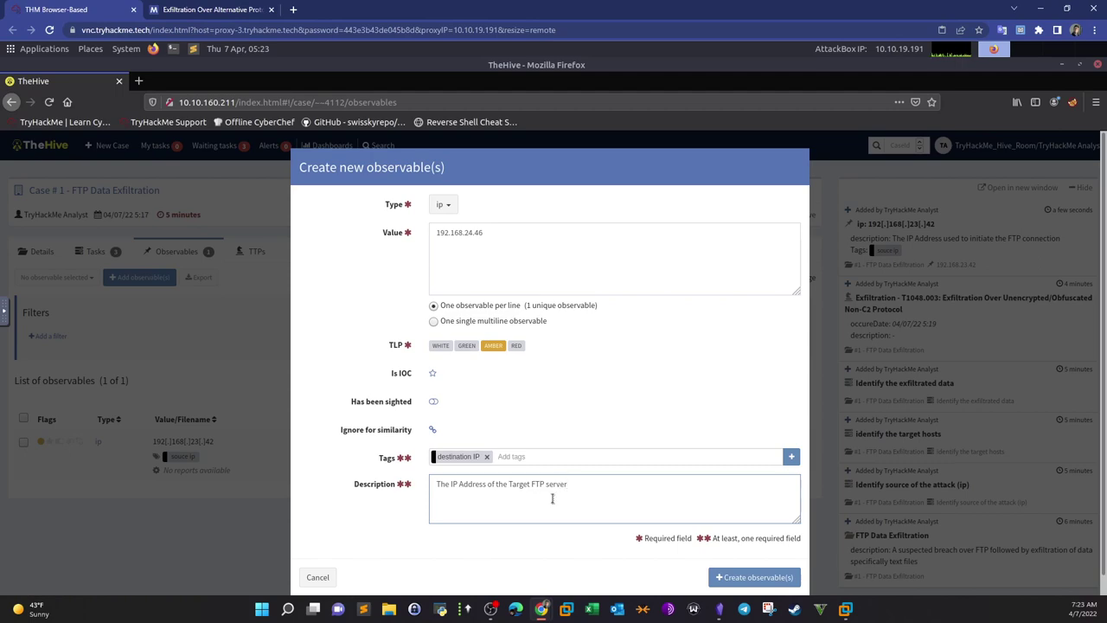
click(726, 577)
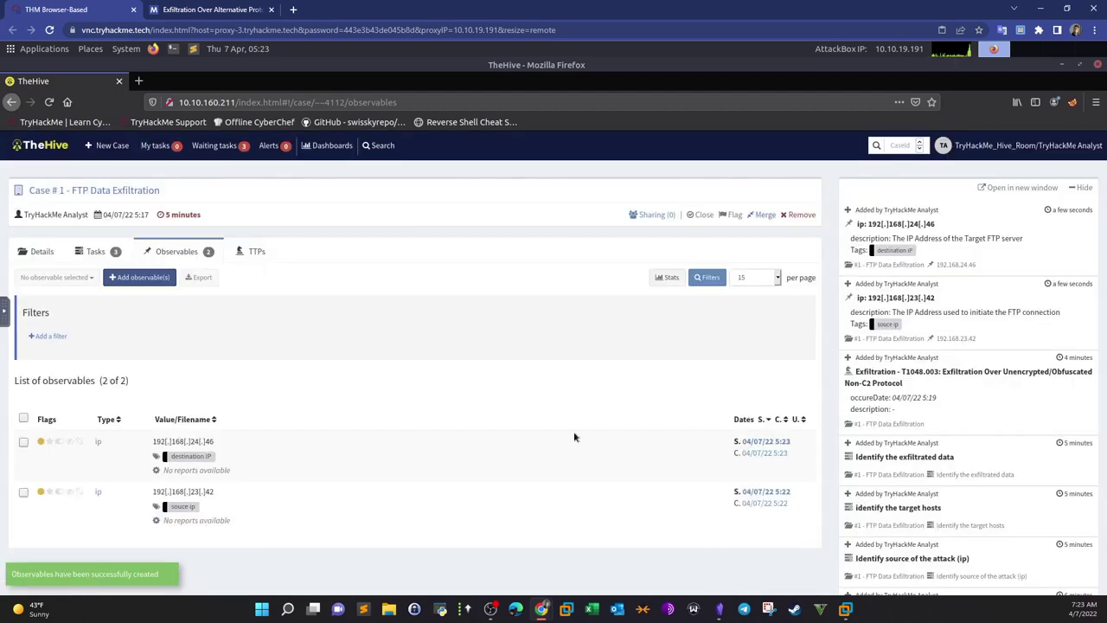
click(167, 283)
Step: Set the new observable's type to filename with the value /home/pi/flag.txt
click(440, 206)
click(455, 271)
click(514, 245)
text(flag.txt)
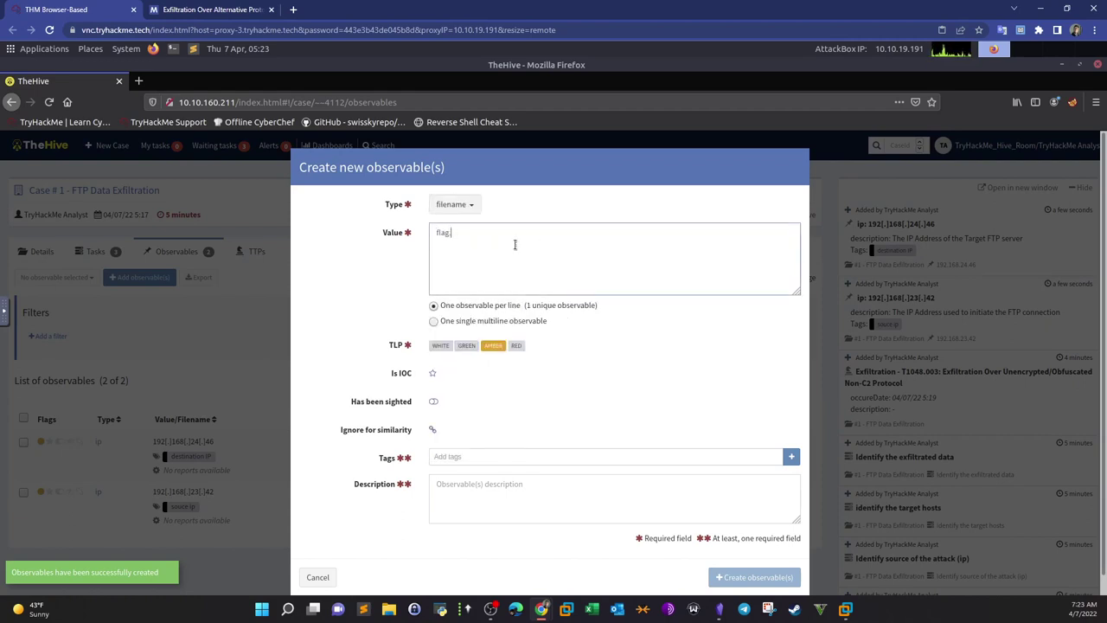
click(435, 245)
text(/home/)
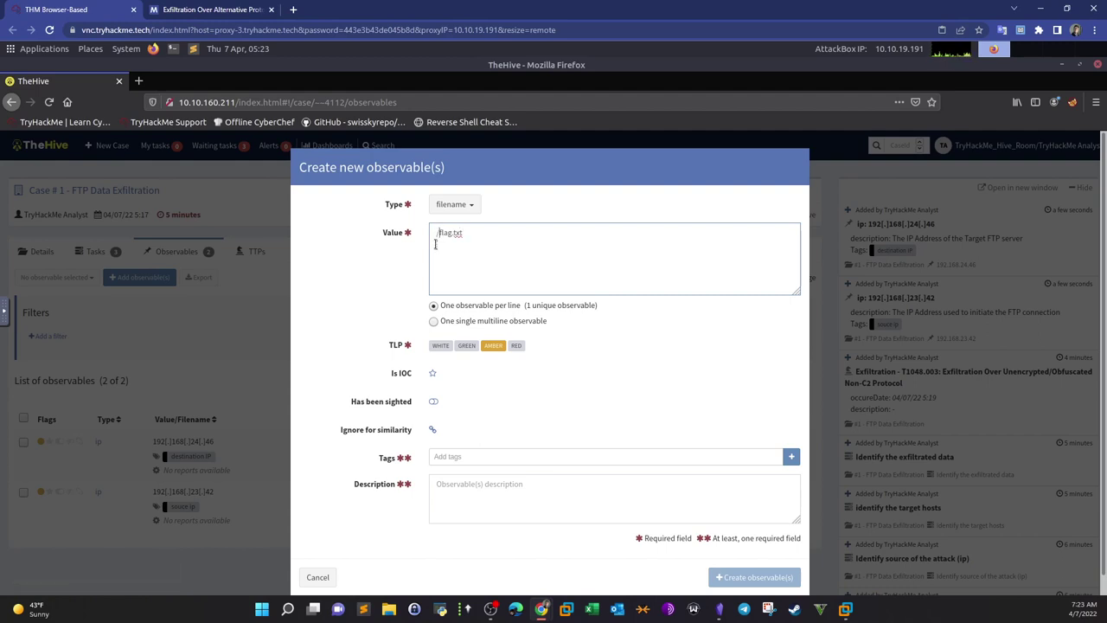
text(pi/)
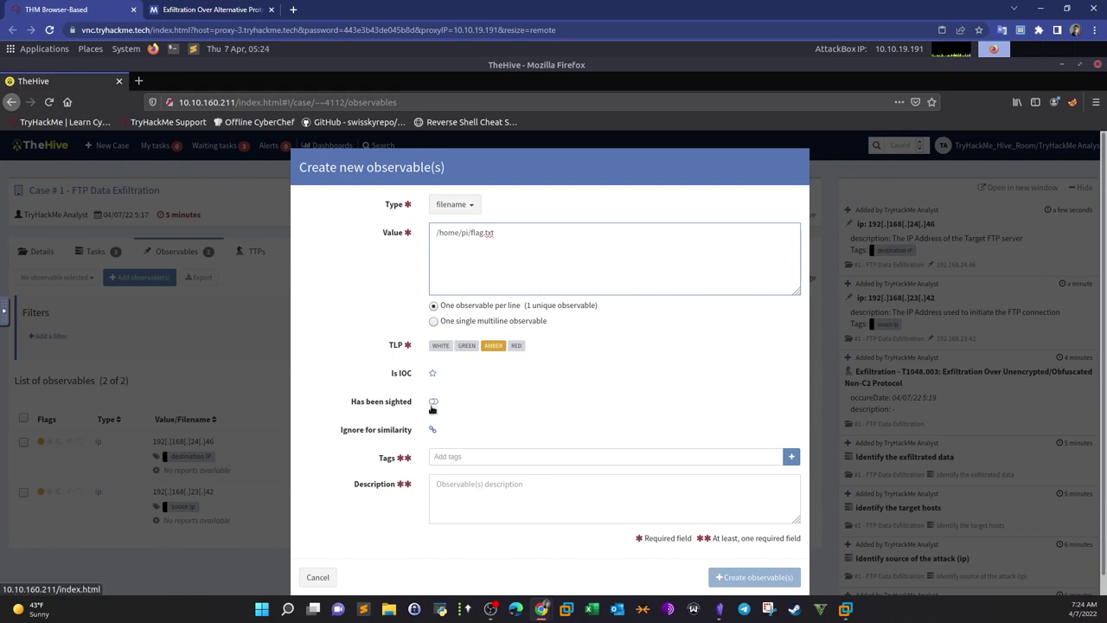
Step: Tag it 'Exfiltrated data', describe it as 'The file being exfiltrated', create it, and return to Kali
click(467, 452)
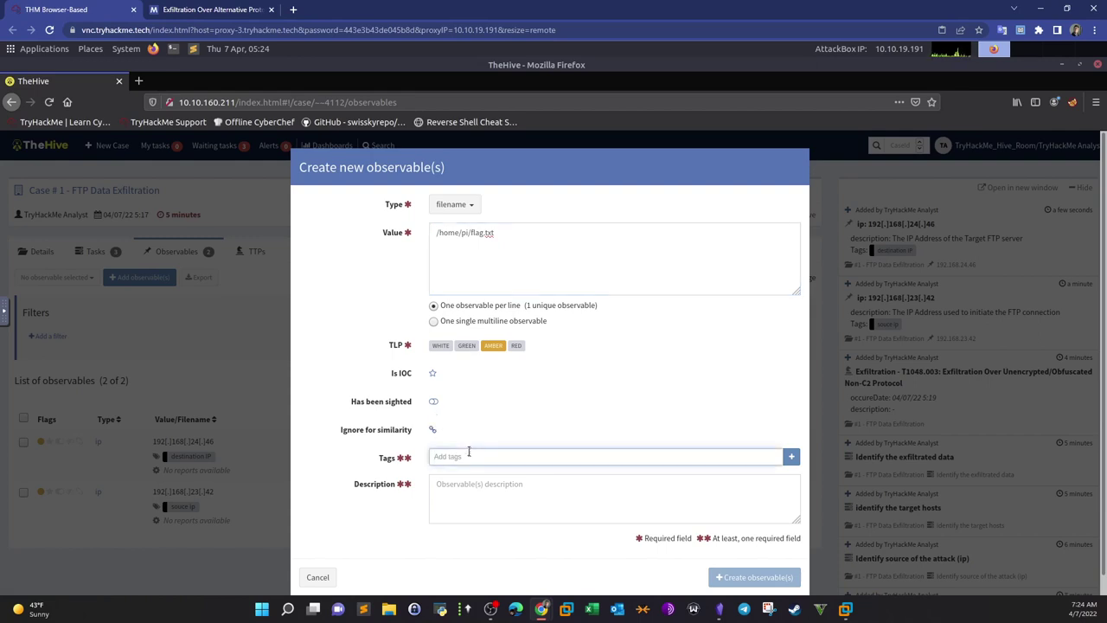
text(Exfiltrated data)
key(Return)
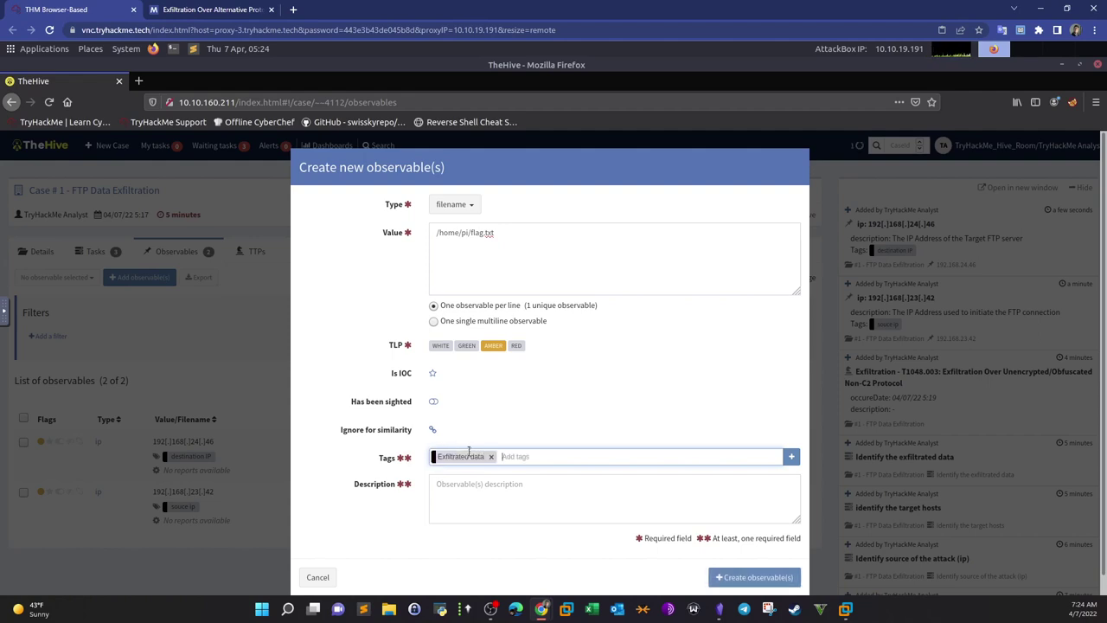
click(565, 486)
text(The file being exfiltrated)
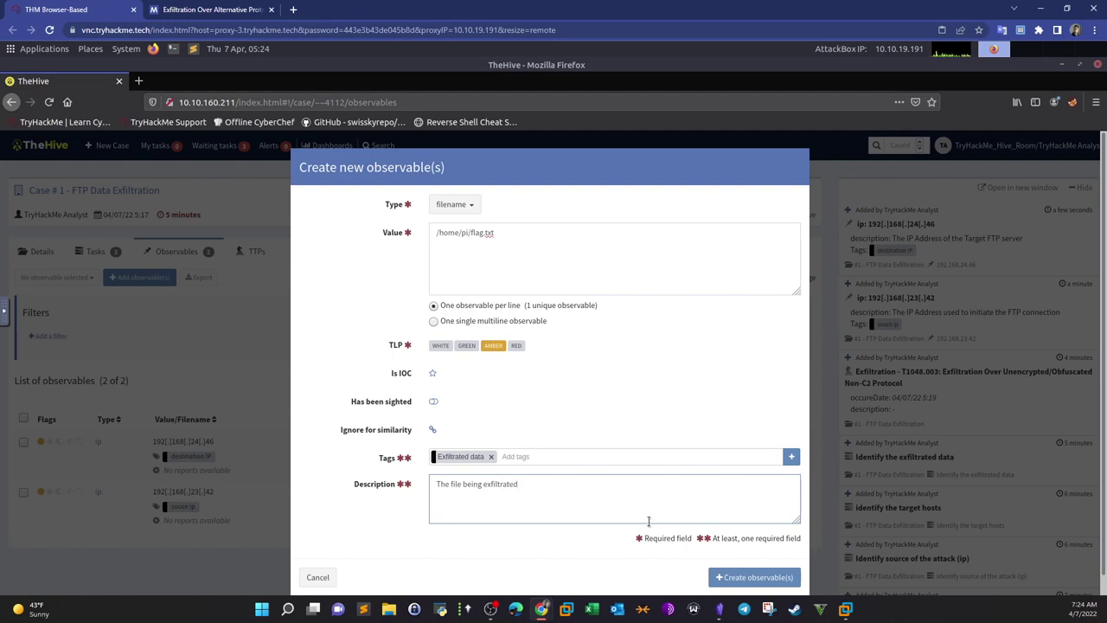
click(733, 577)
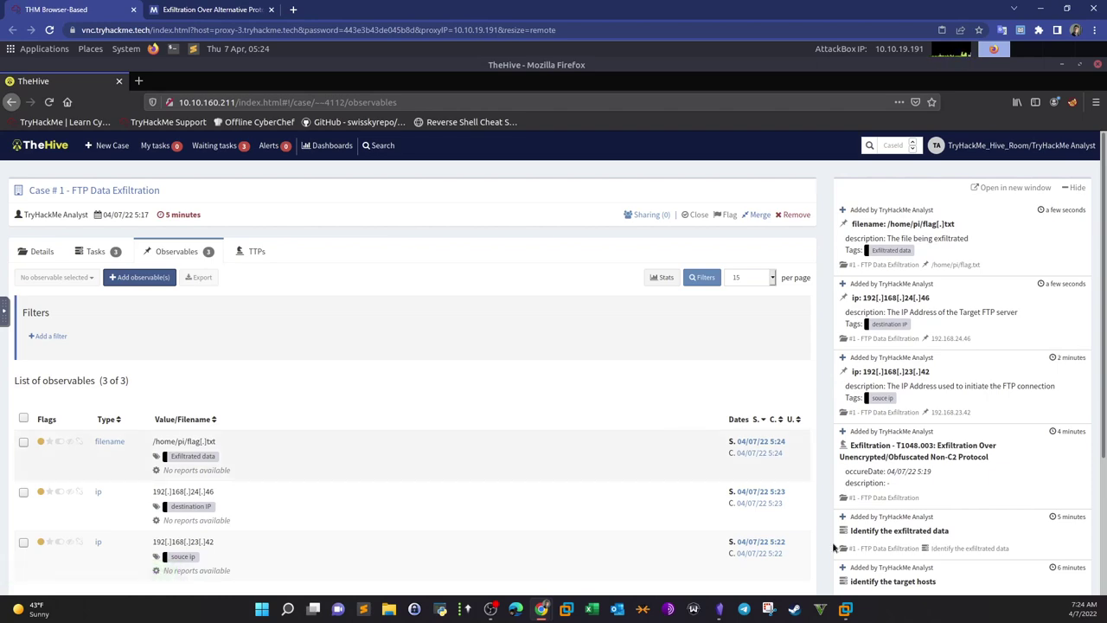
mouse_move(845, 609)
click(916, 531)
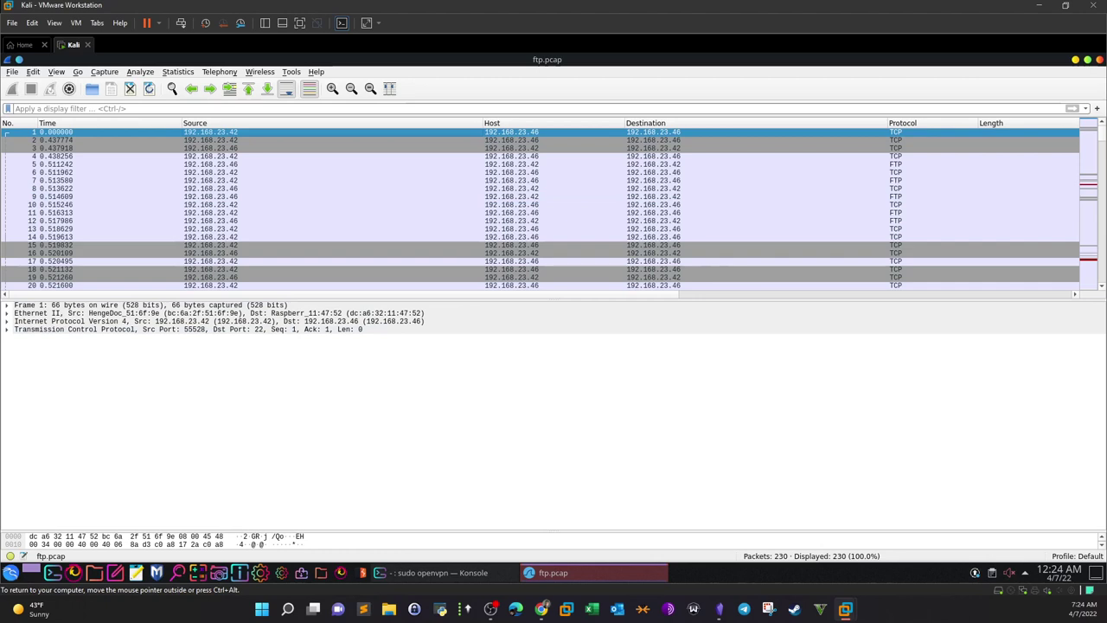
mouse_move(845, 609)
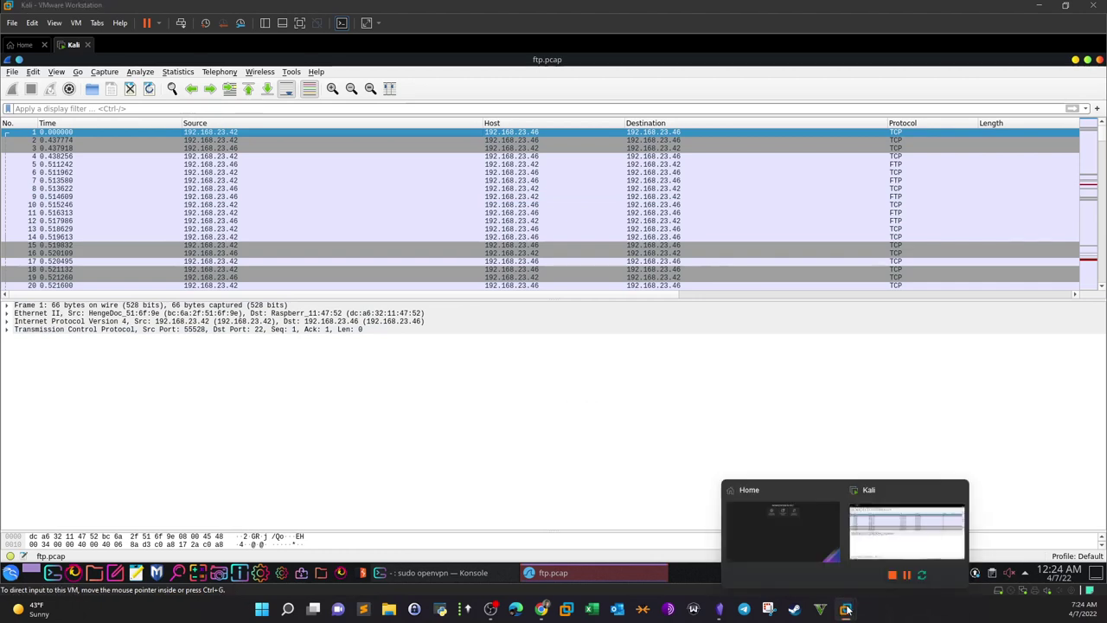
click(875, 519)
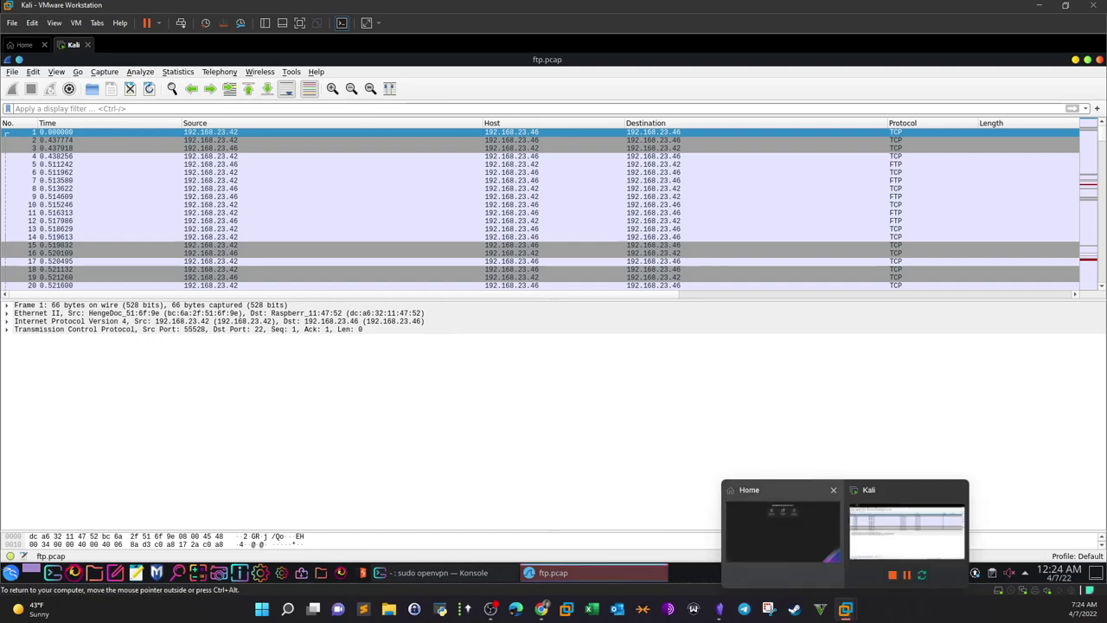
mouse_move(540, 609)
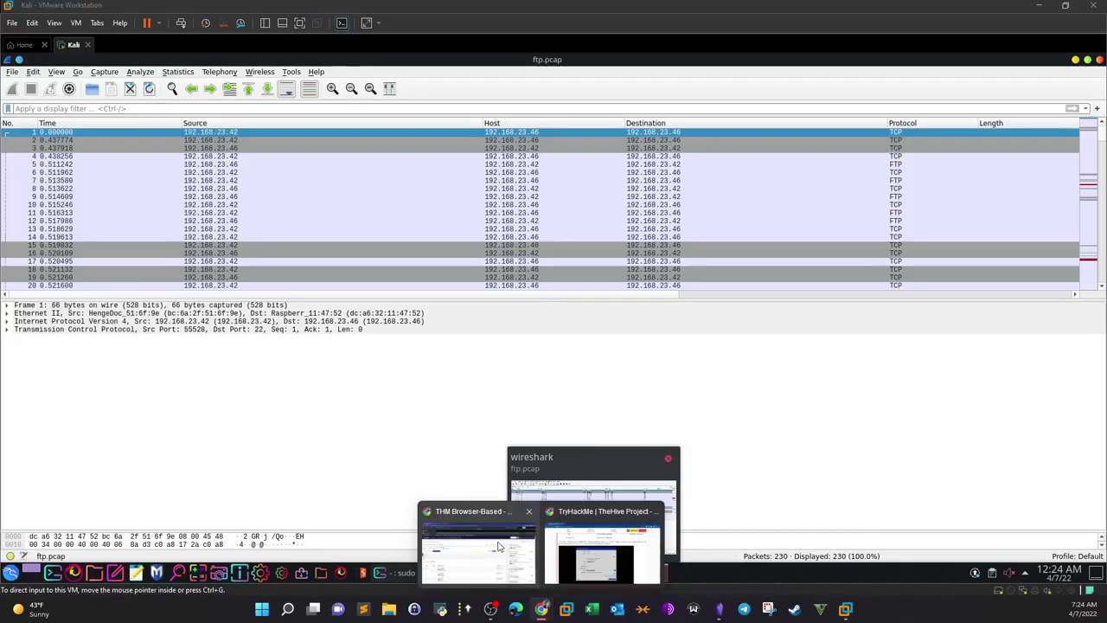
click(498, 546)
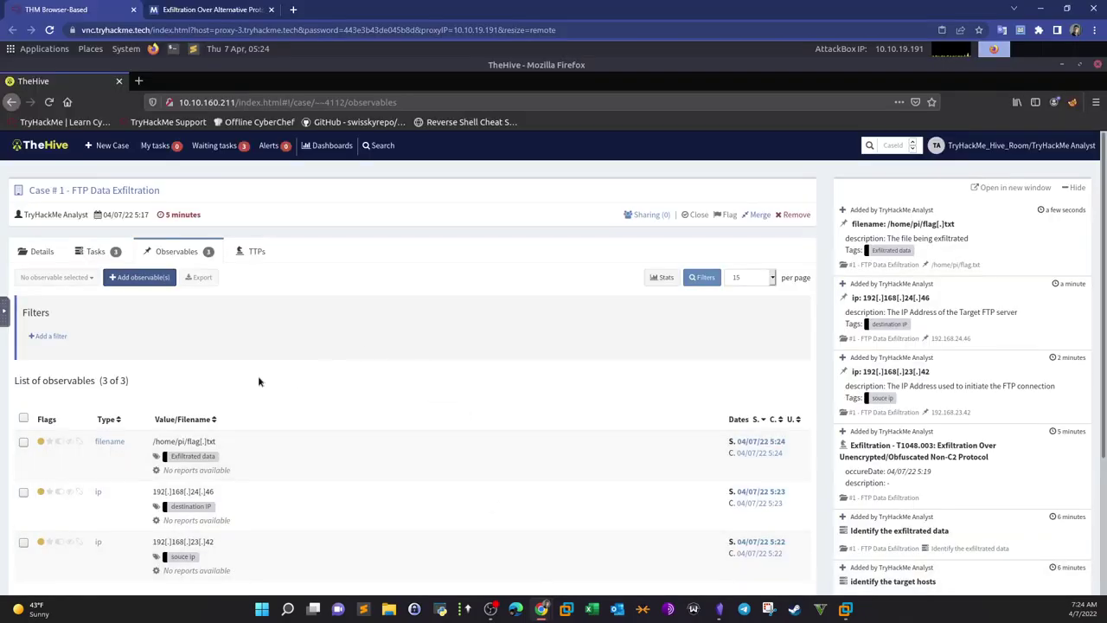
scroll(257, 375, down, 3)
scroll(258, 375, up, 3)
drag(232, 102, 178, 102)
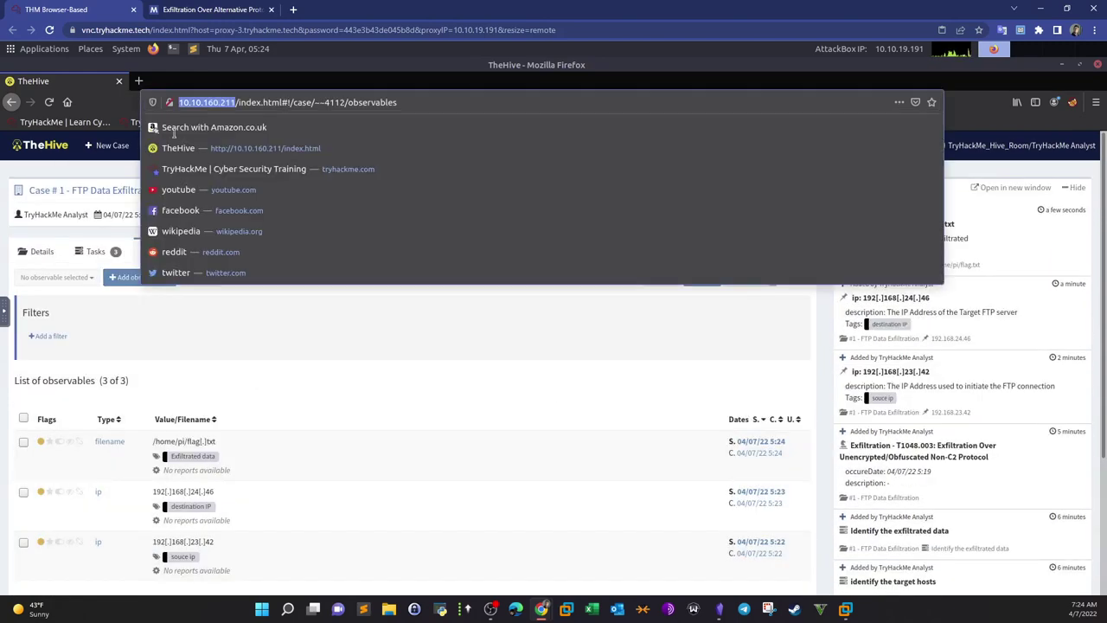
mouse_move(845, 608)
click(871, 560)
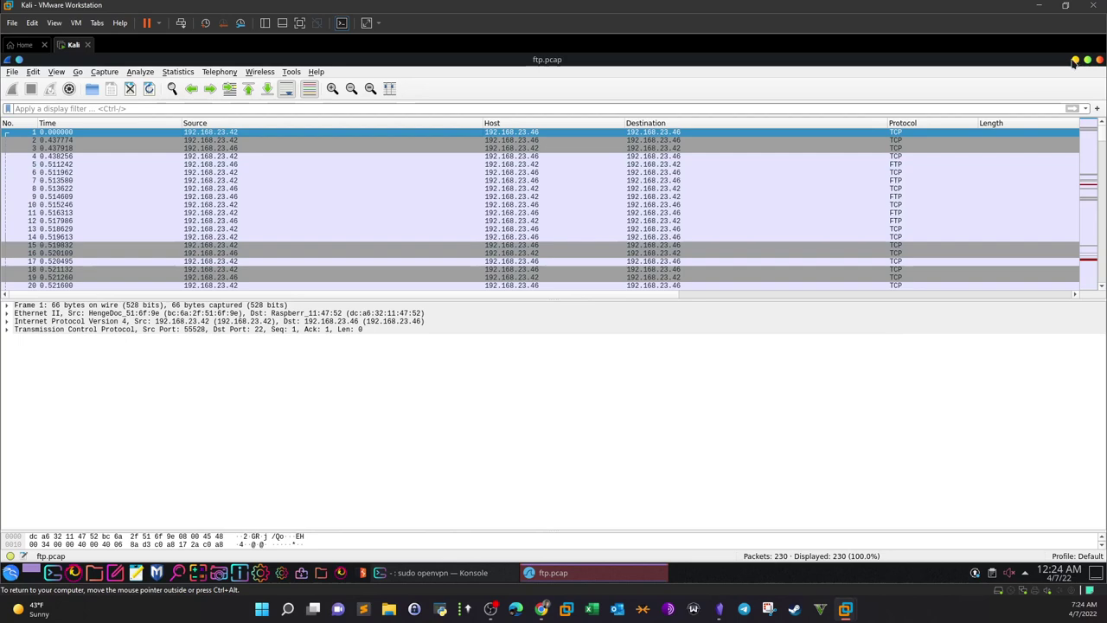
Step: Launch Firefox in Kali and try loading 10.10.160.211, checking the OpenVPN connection output
click(552, 572)
click(342, 572)
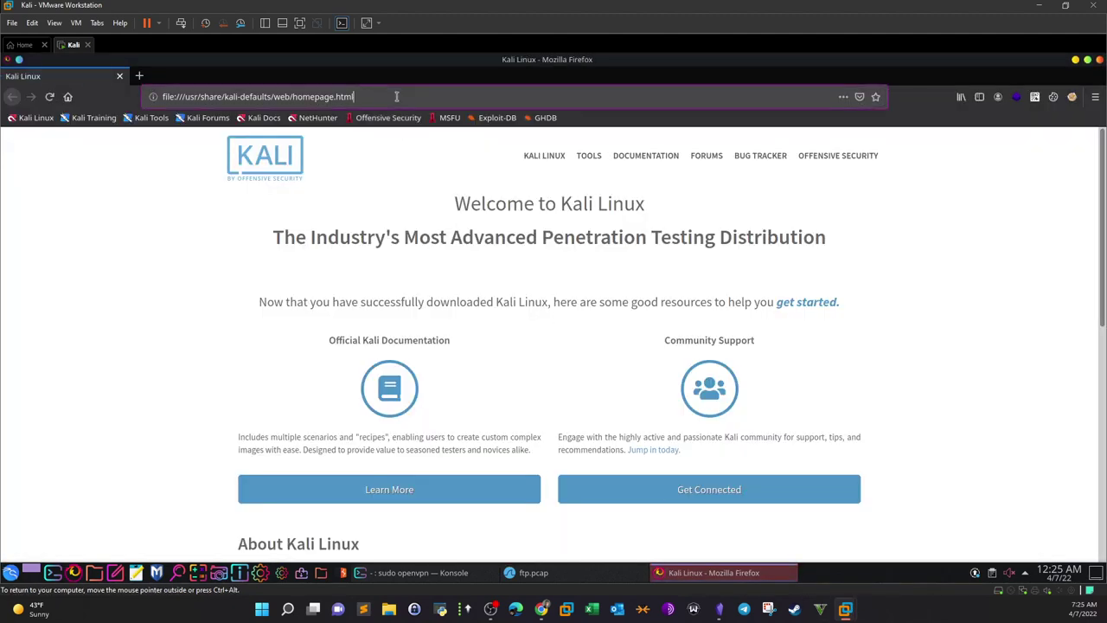
click(396, 96)
text(10.10.160.211)
key(Return)
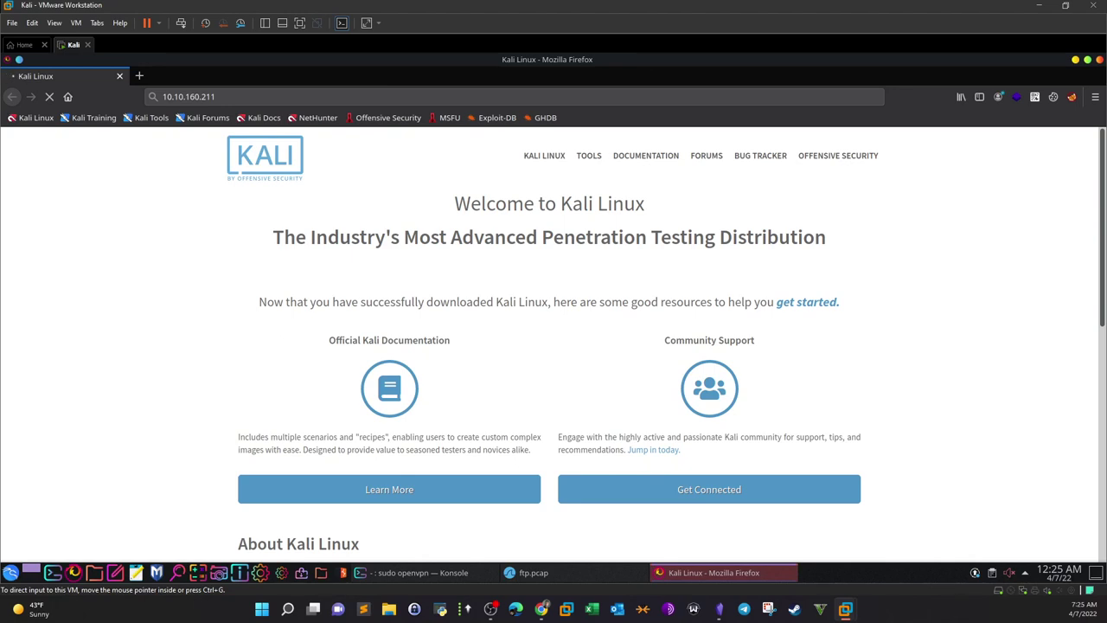
click(424, 573)
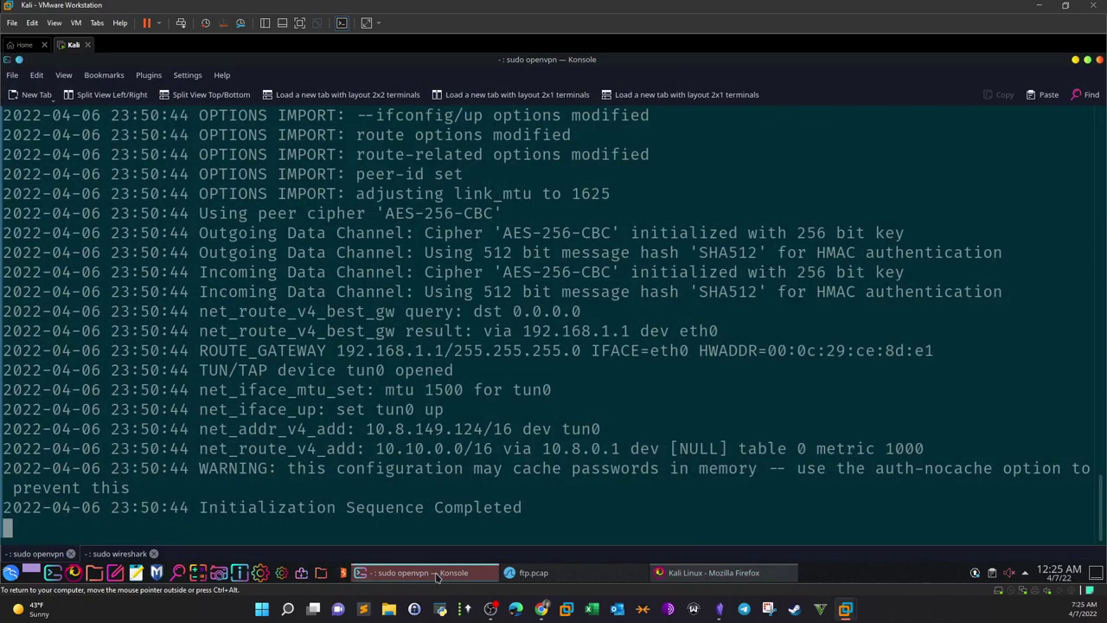
click(720, 574)
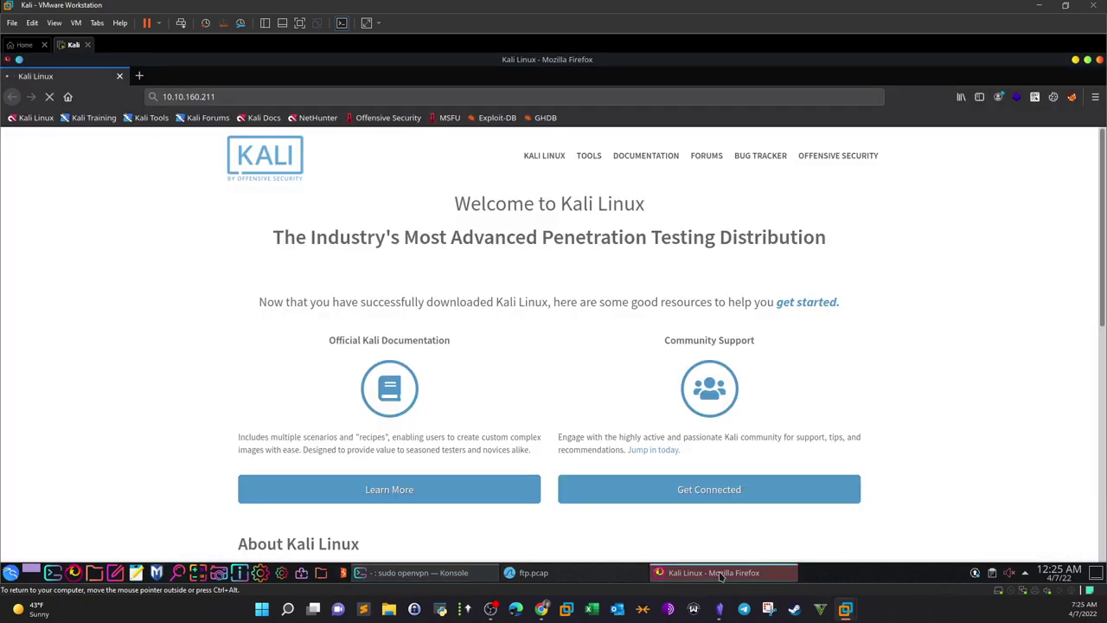
click(207, 98)
click(275, 228)
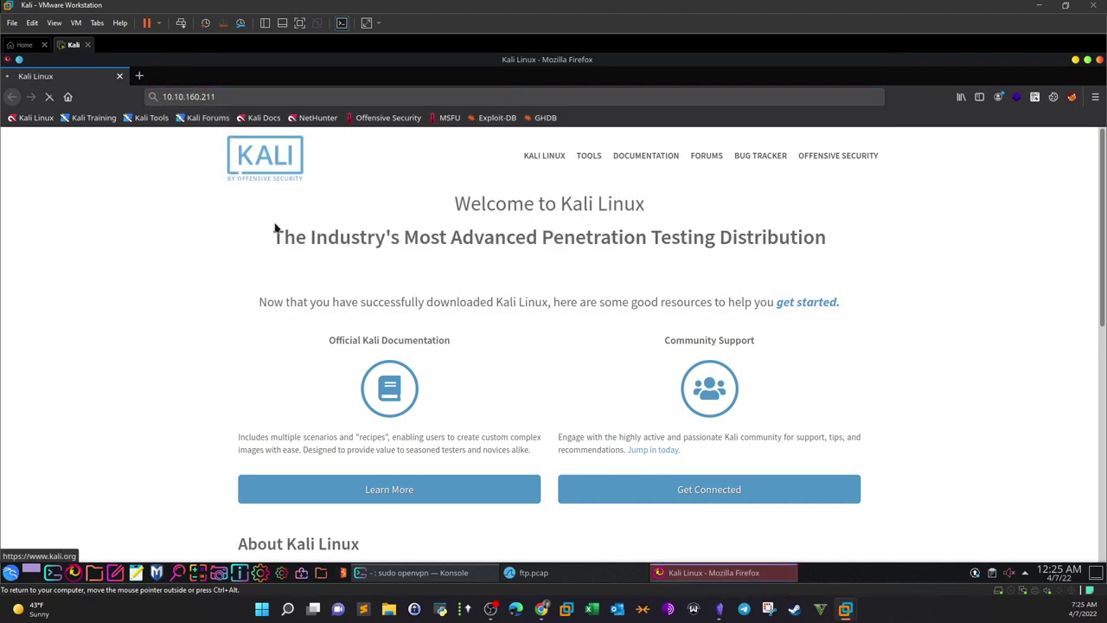
Step: Open a Google tab to test browsing, then close it
click(139, 77)
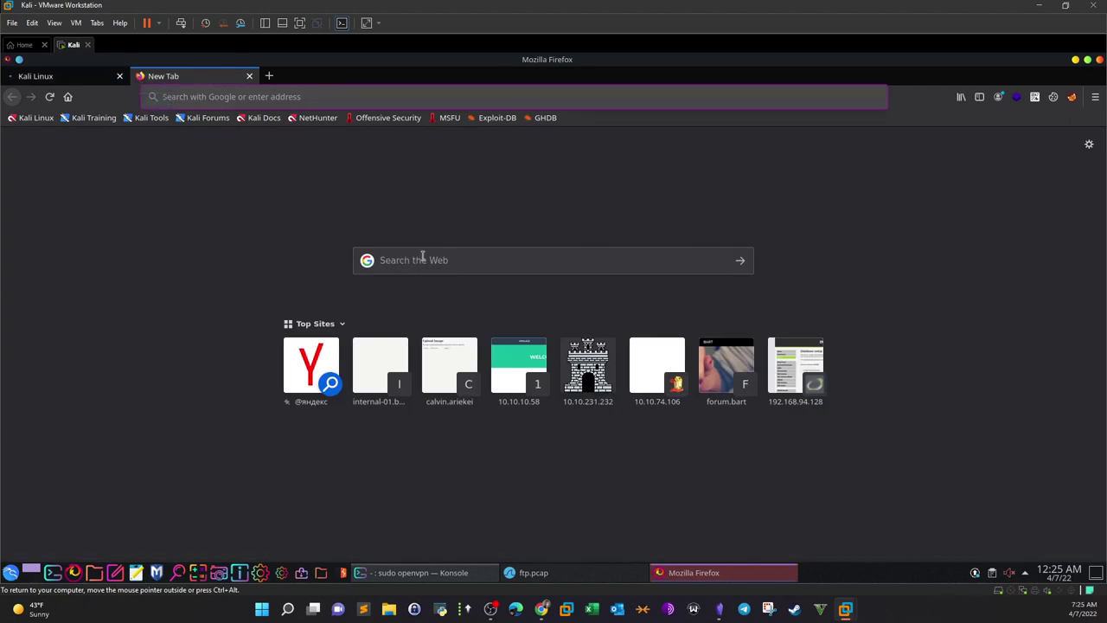
text(google.com/)
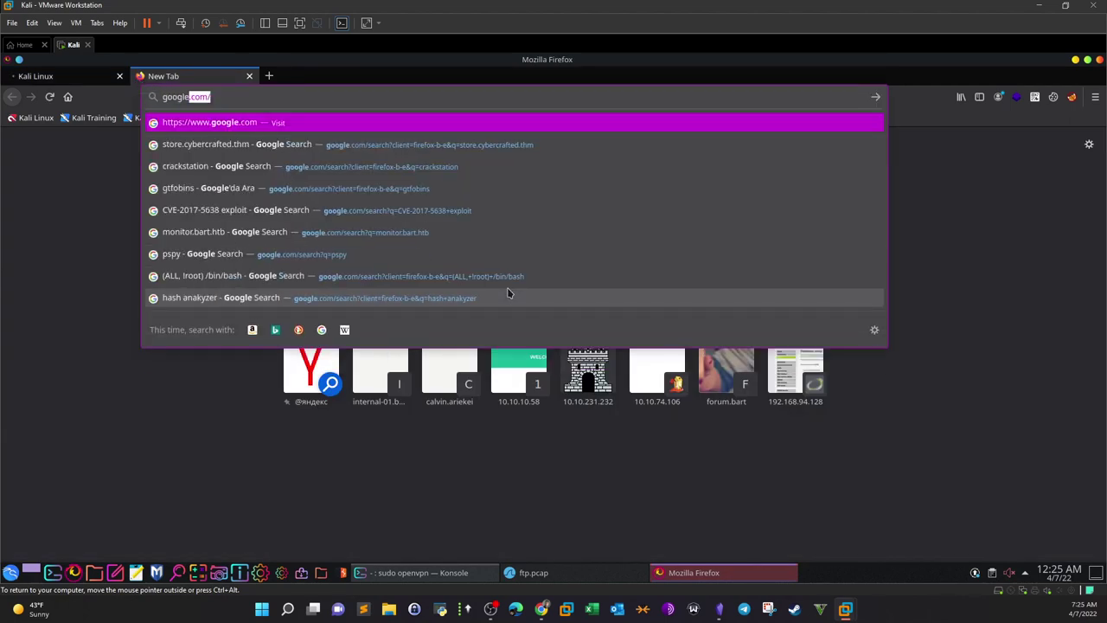
key(Return)
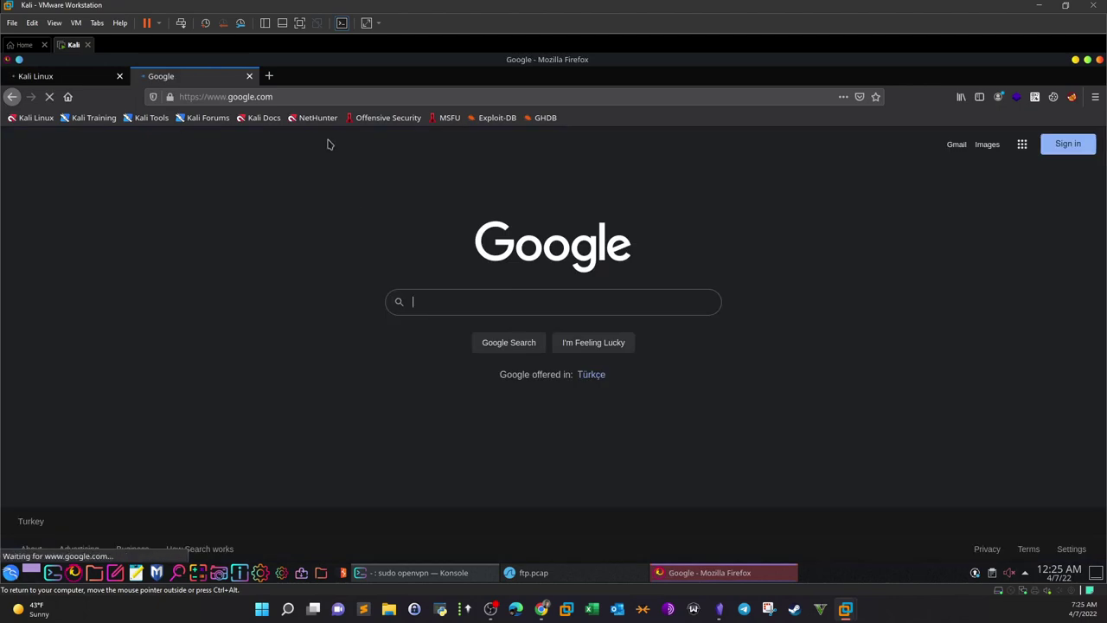
click(250, 77)
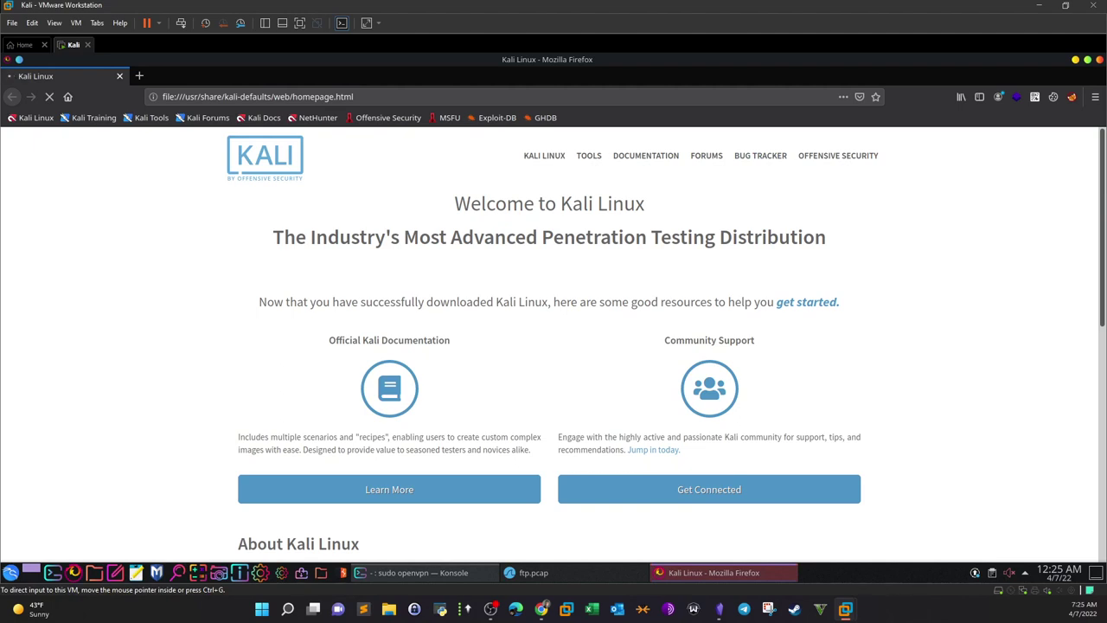
Step: Load the pasted thmlabs lab address in a new tab with its path changed to index.html
click(541, 609)
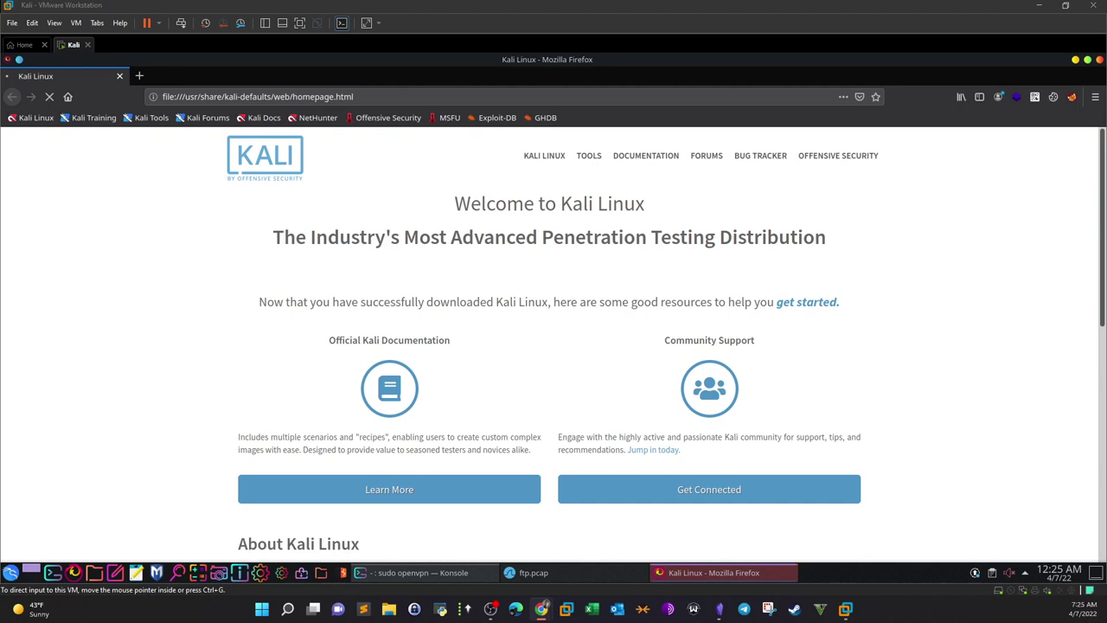
click(144, 80)
text(https://10-10-160-211.p.thmlabs.com/files/flag.html)
key(Return)
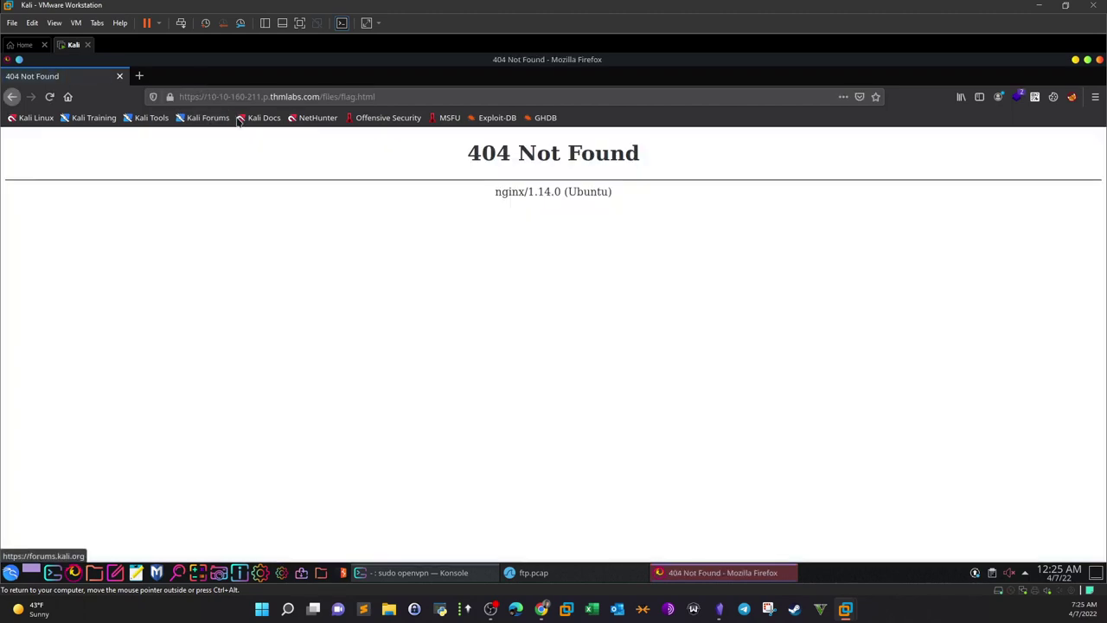
drag(326, 96, 467, 98)
text(index.html)
key(Return)
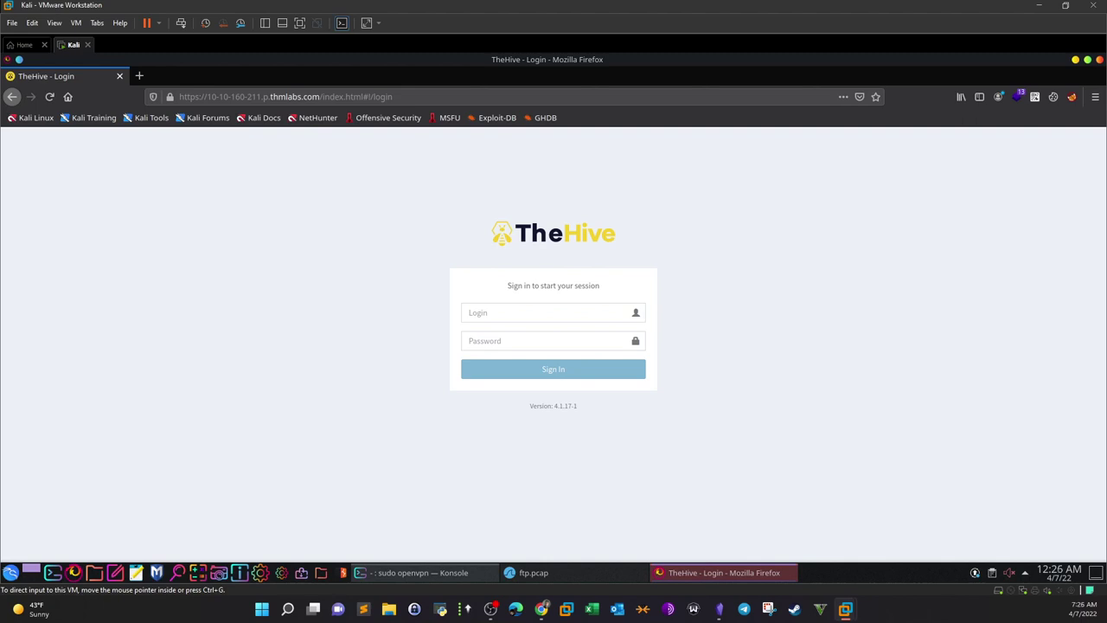
Step: Sign in to TheHive with the analyst's pasted login e-mail and account password
click(541, 609)
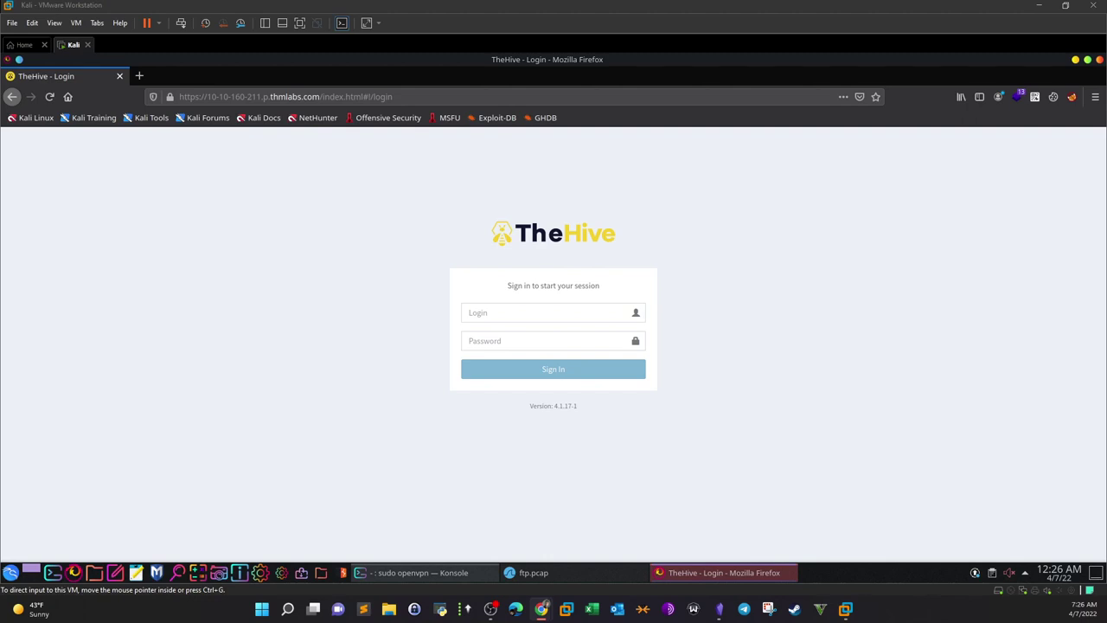
click(558, 311)
key(ctrl+v)
key(alt+Tab)
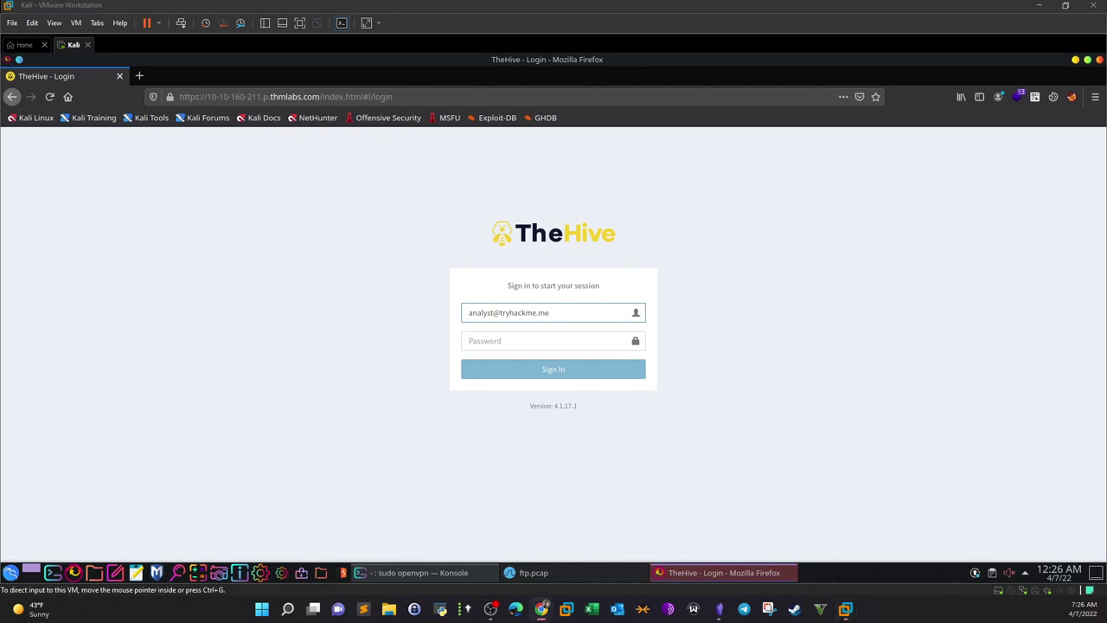
click(563, 339)
key(ctrl+v)
click(577, 370)
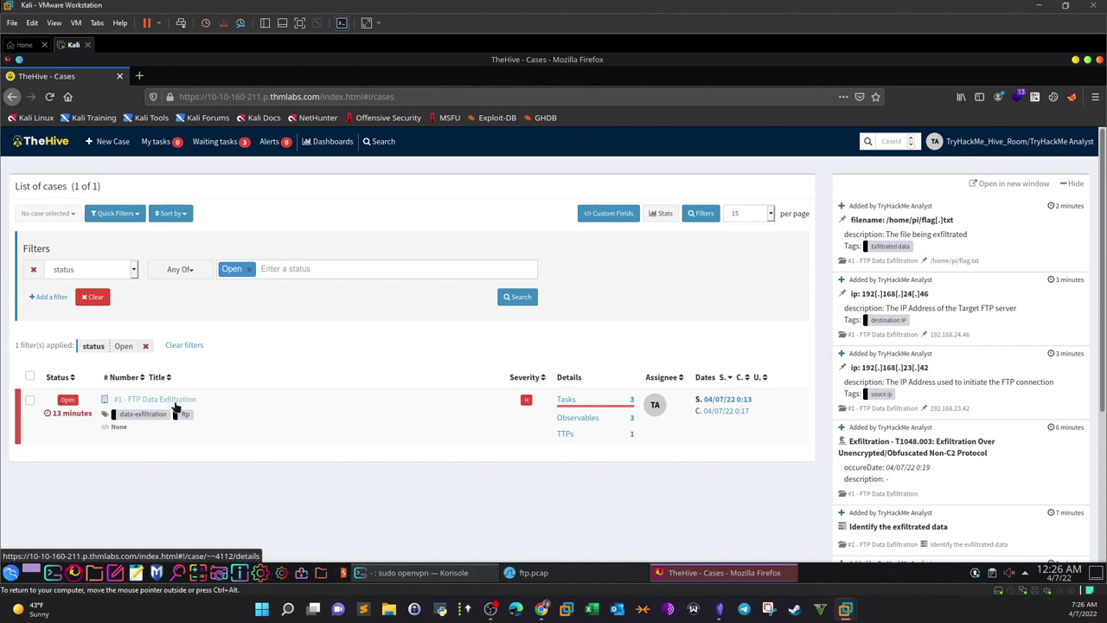
Step: In the FTP Data Exfiltration case, start a file observable with ftp.pcap attached
click(174, 401)
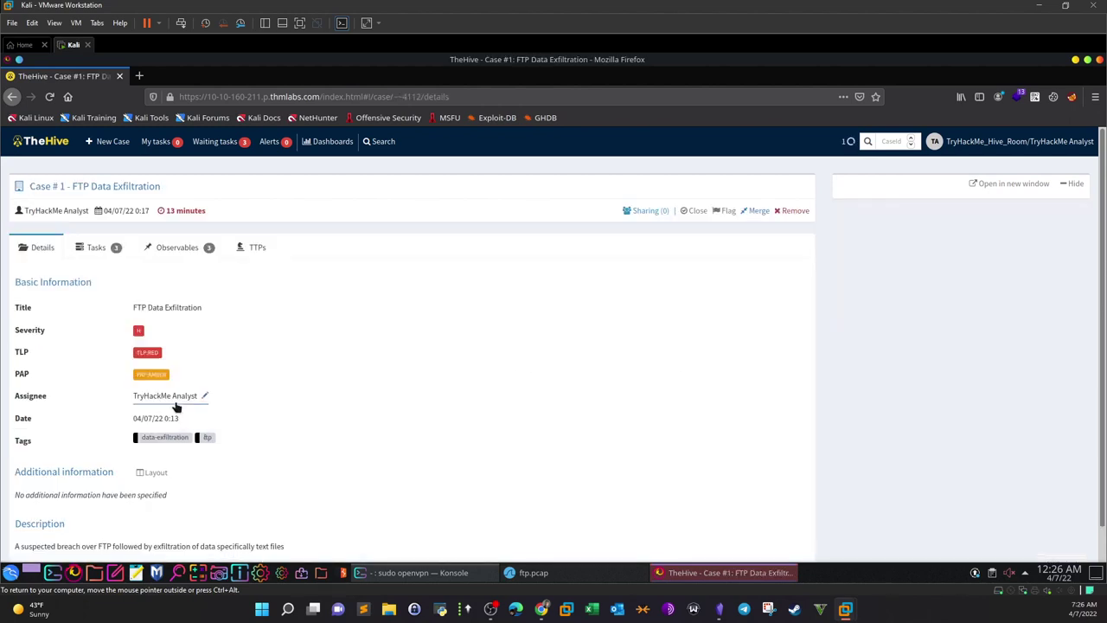
click(188, 250)
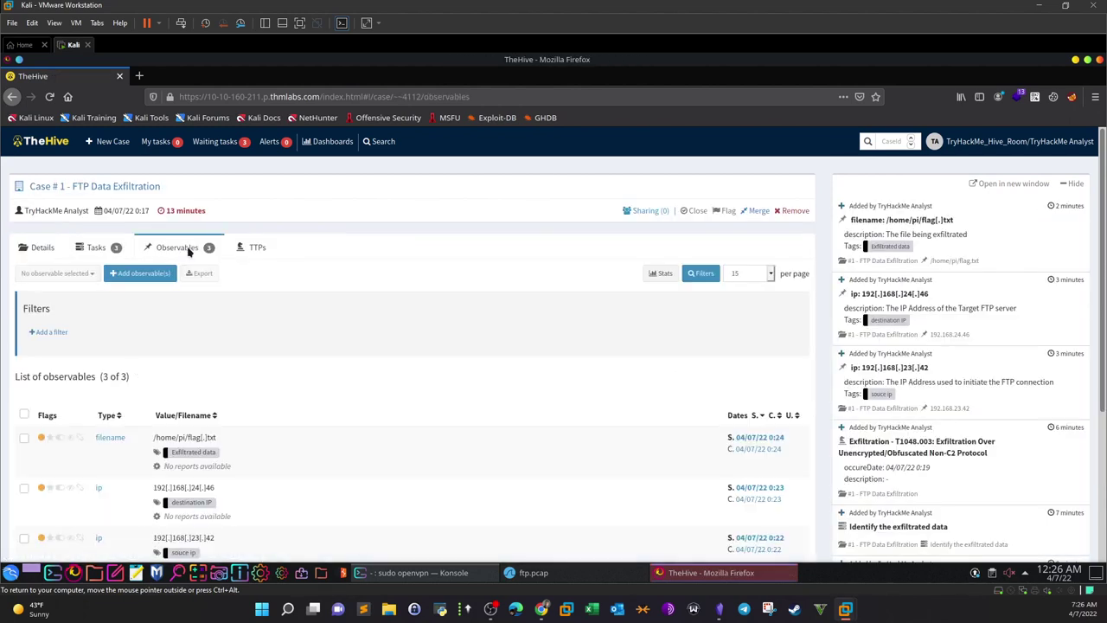
click(145, 274)
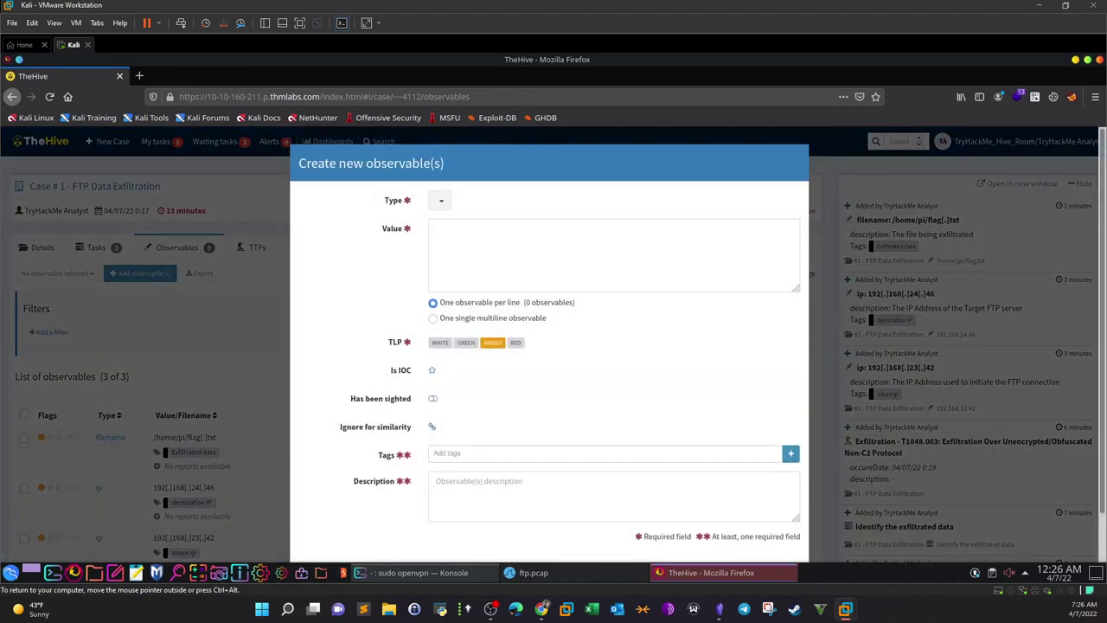
click(436, 201)
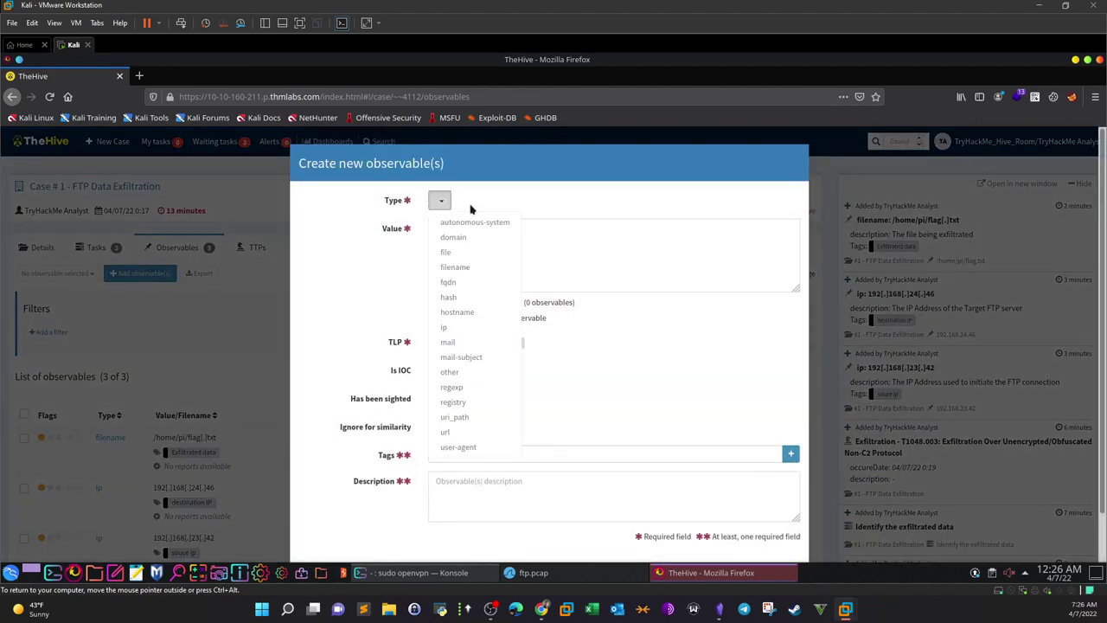
click(497, 253)
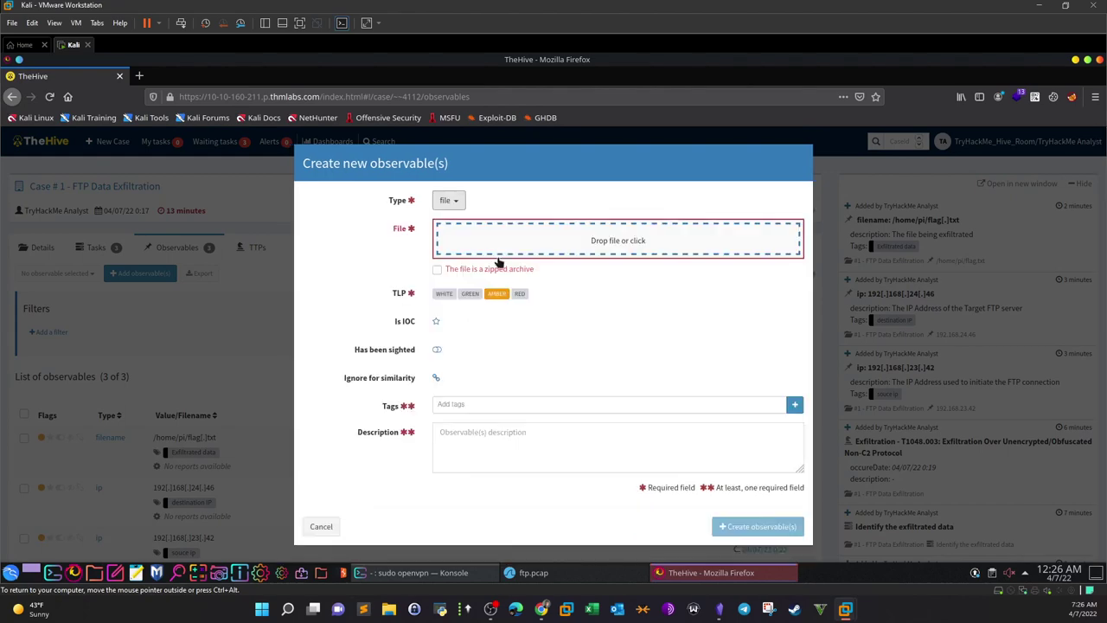
click(612, 243)
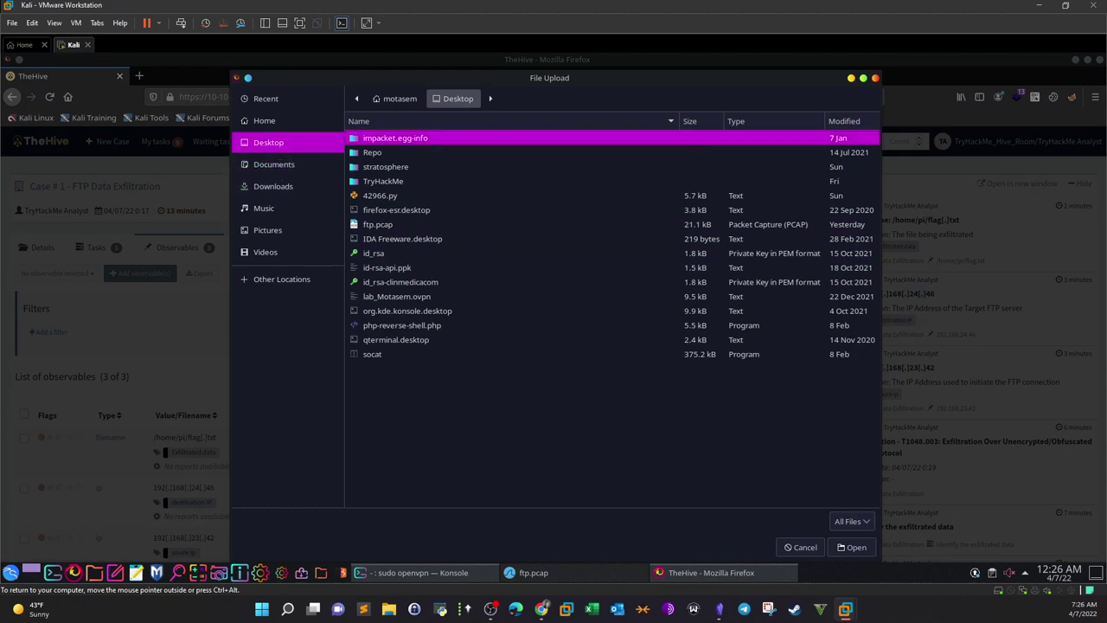
click(393, 227)
click(852, 547)
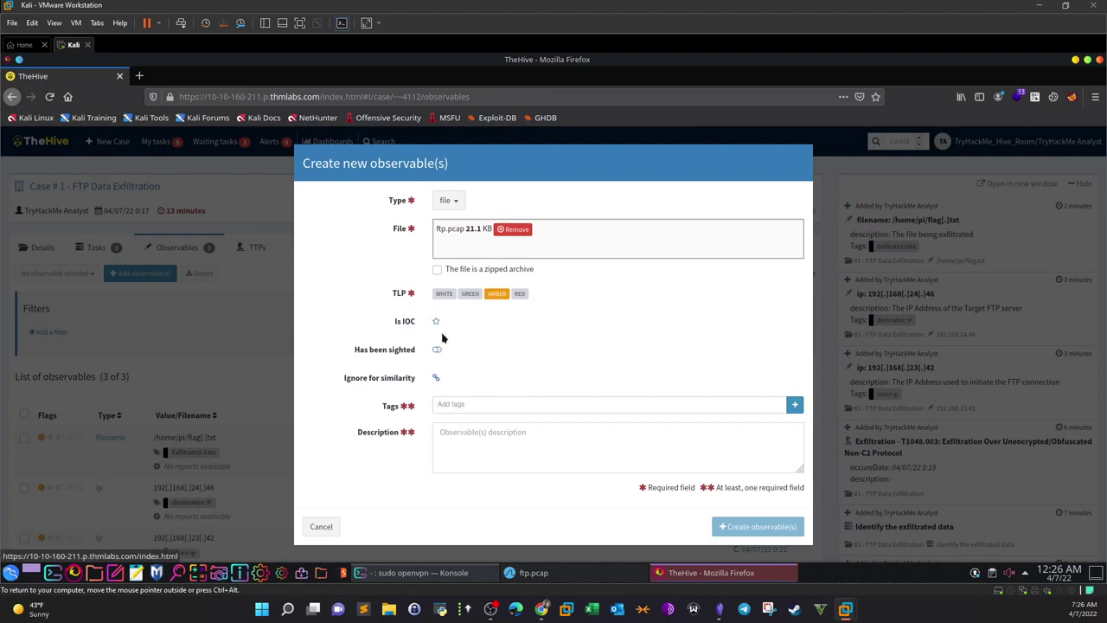
Step: Tag the observable 'Packet Capture File' and close the tag library without adding more
click(461, 403)
text(Pa)
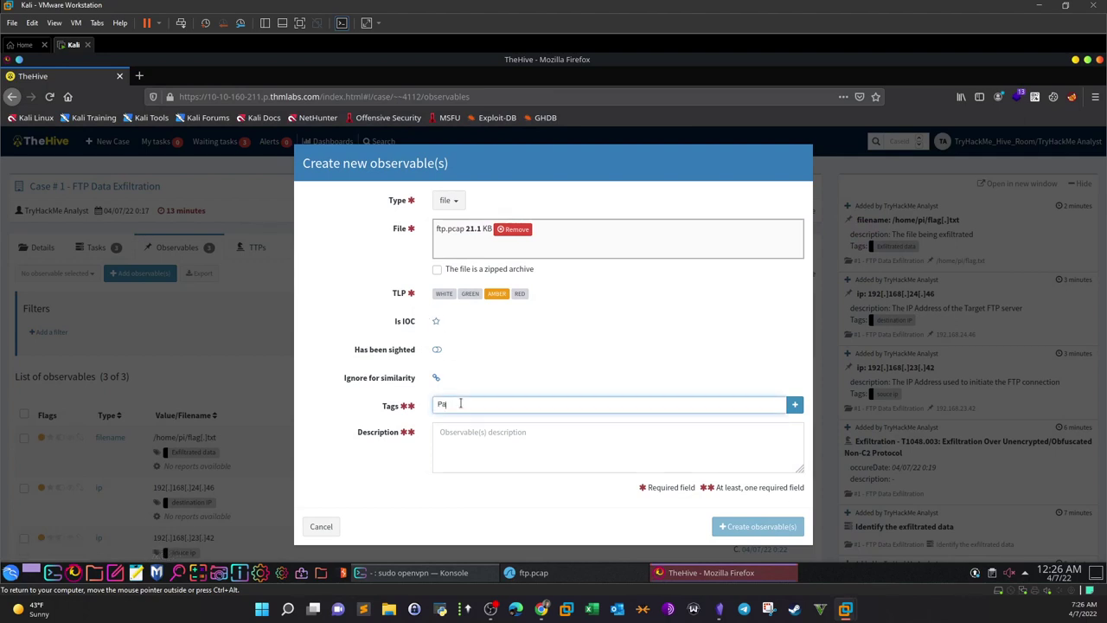
text(cket Capture File)
click(795, 404)
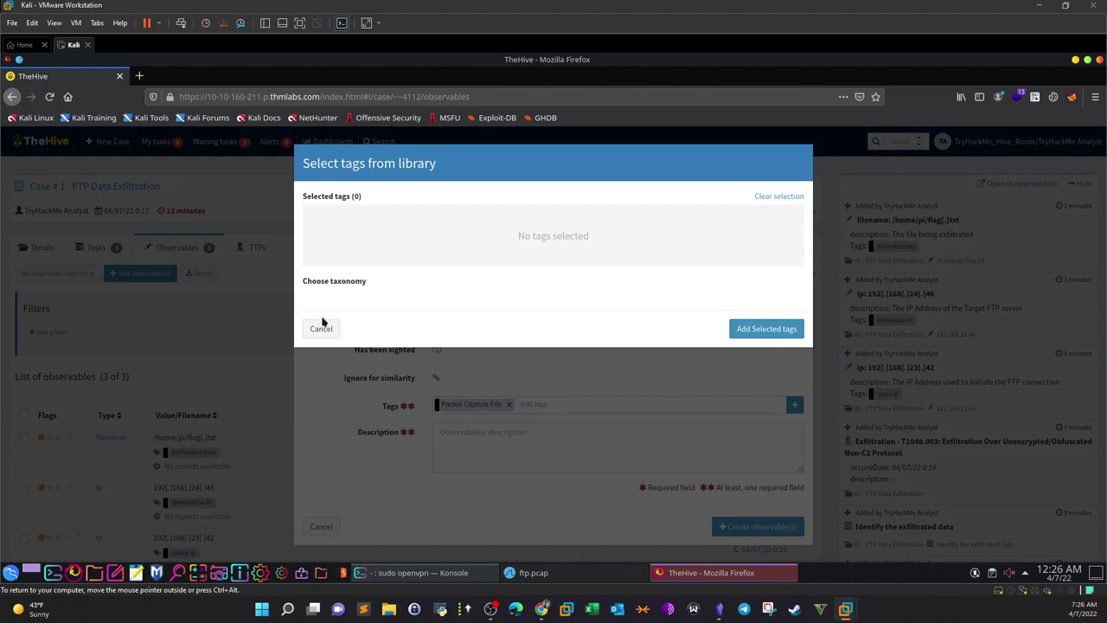
click(321, 329)
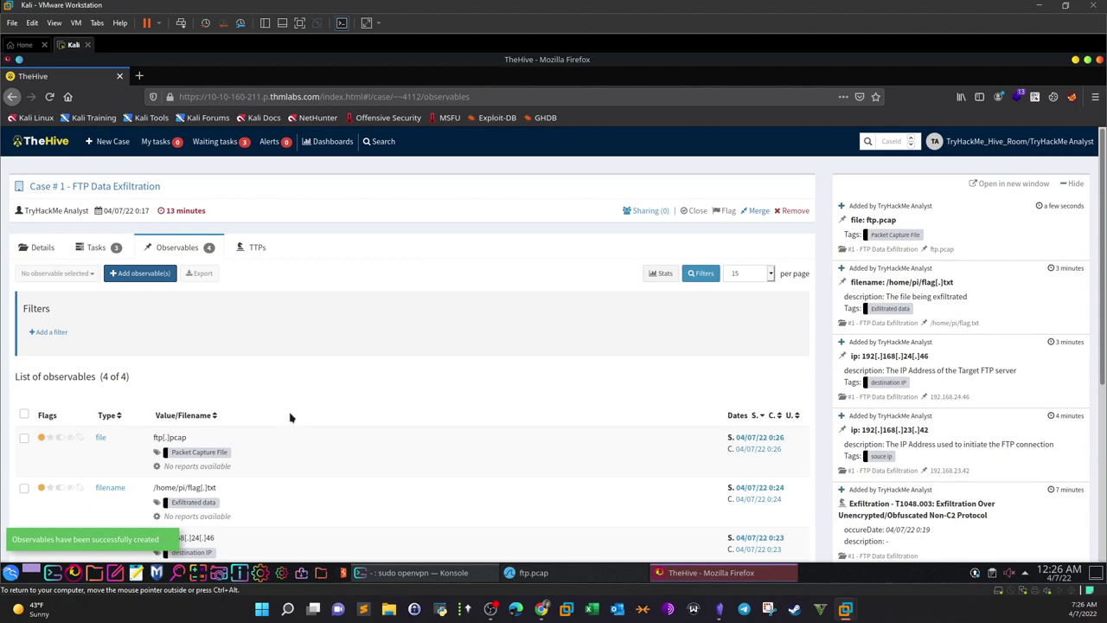
scroll(288, 415, down, 3)
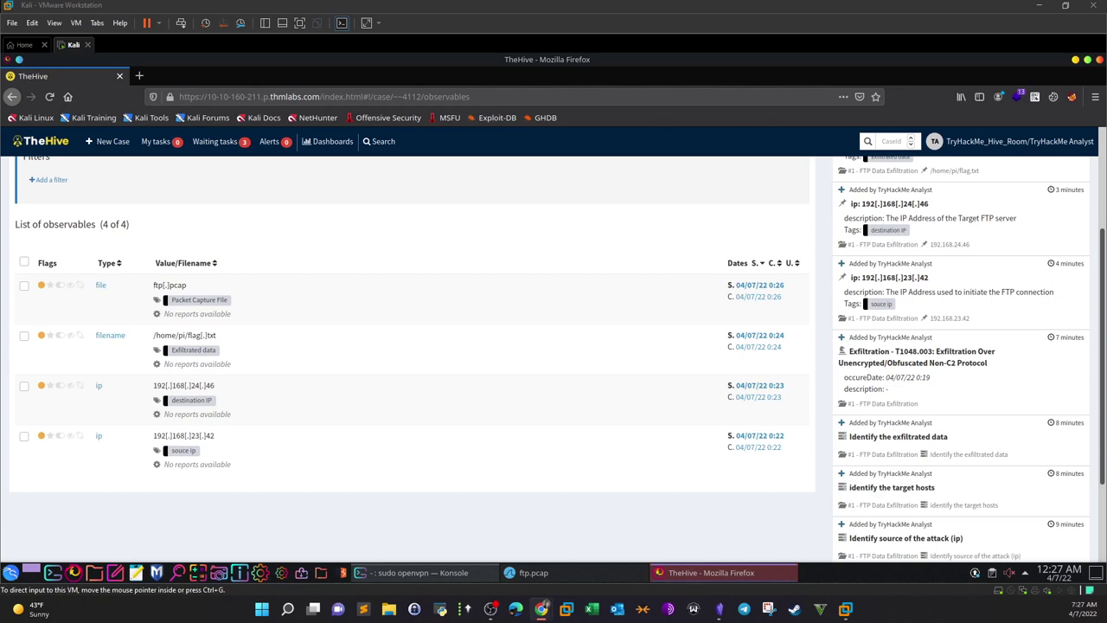
Step: Maximise the TryHackMe room and expand Task 5 Analyst Interface Navigation to its questions
drag(818, 111, 646, 113)
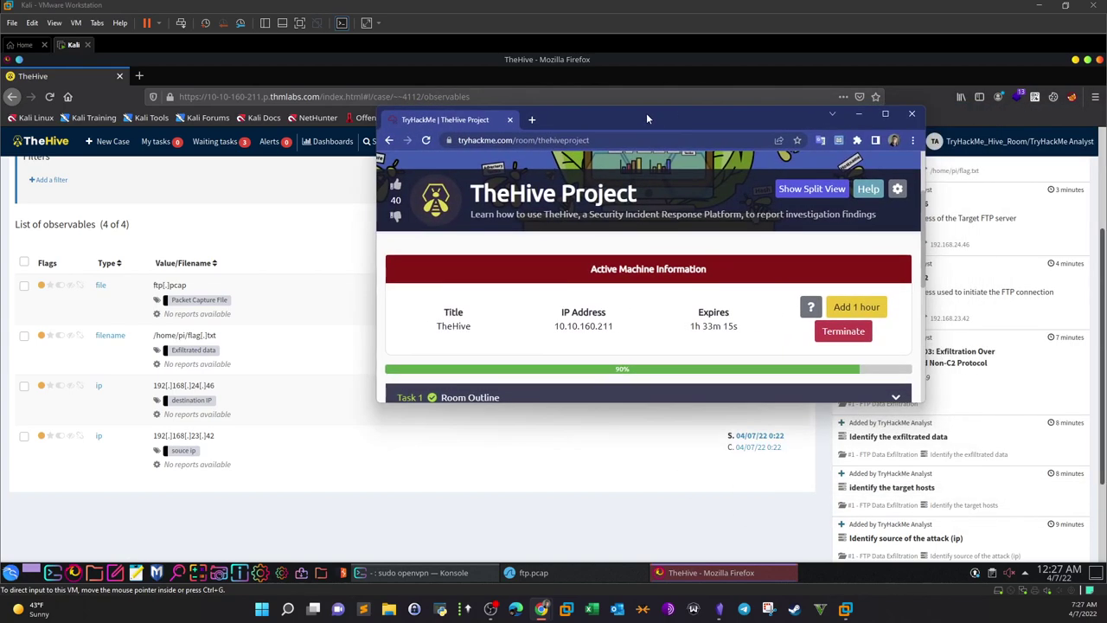
double_click(653, 120)
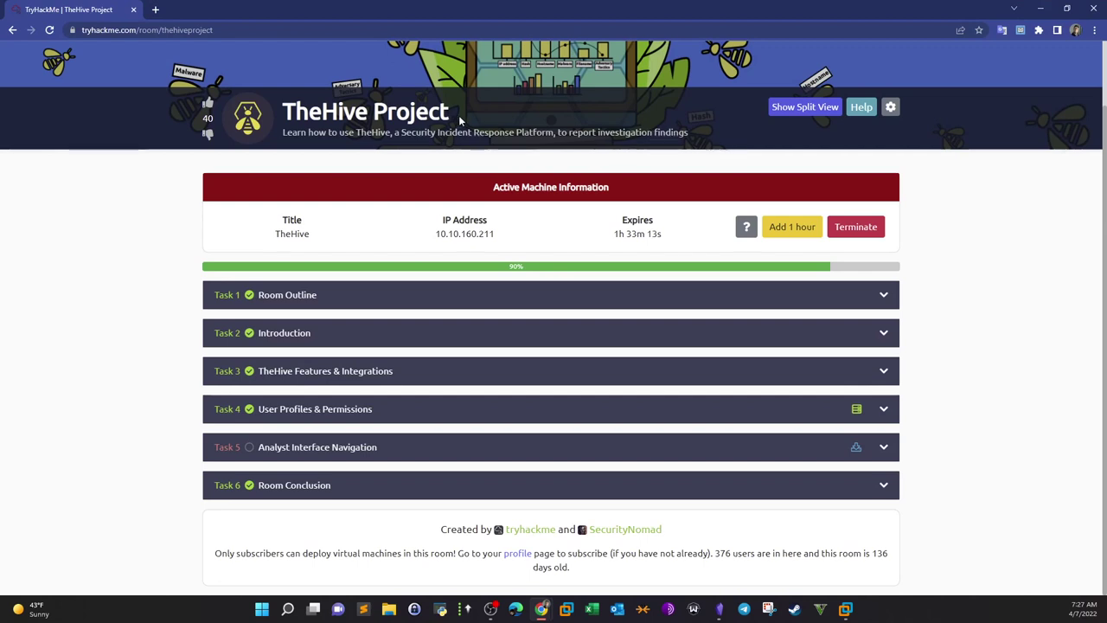
drag(455, 121, 283, 119)
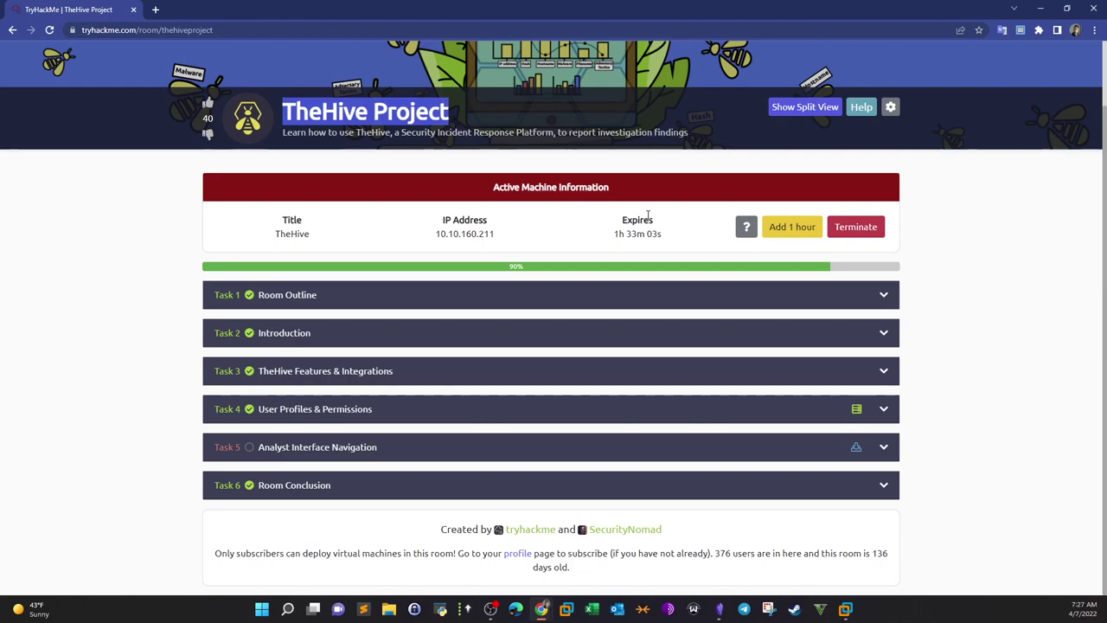
click(461, 448)
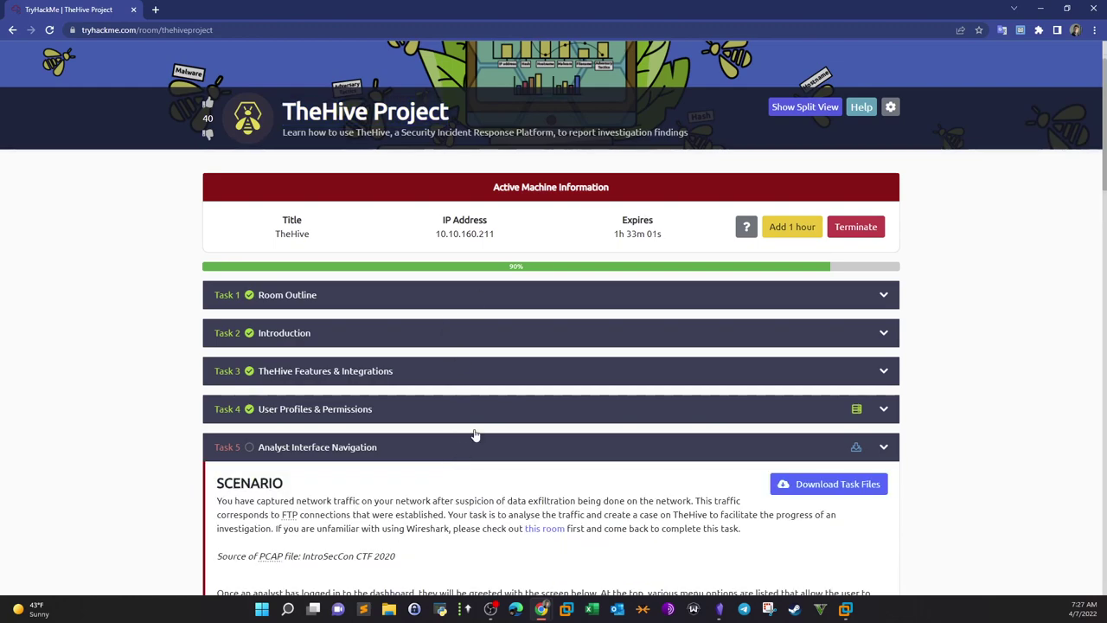
scroll(537, 405, down, 20)
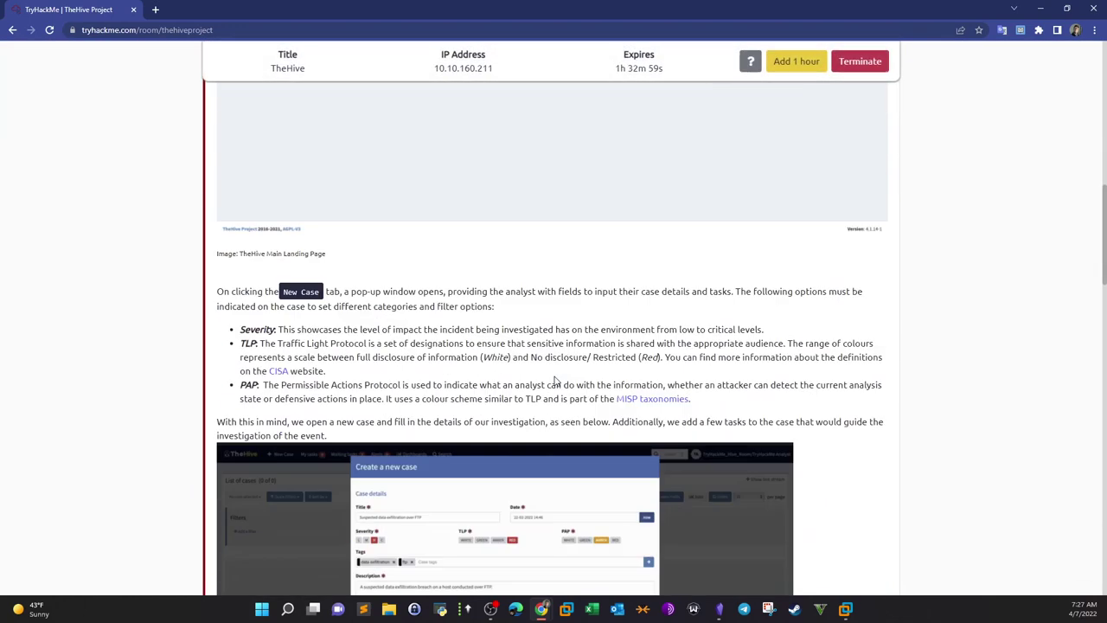
scroll(555, 372, down, 8)
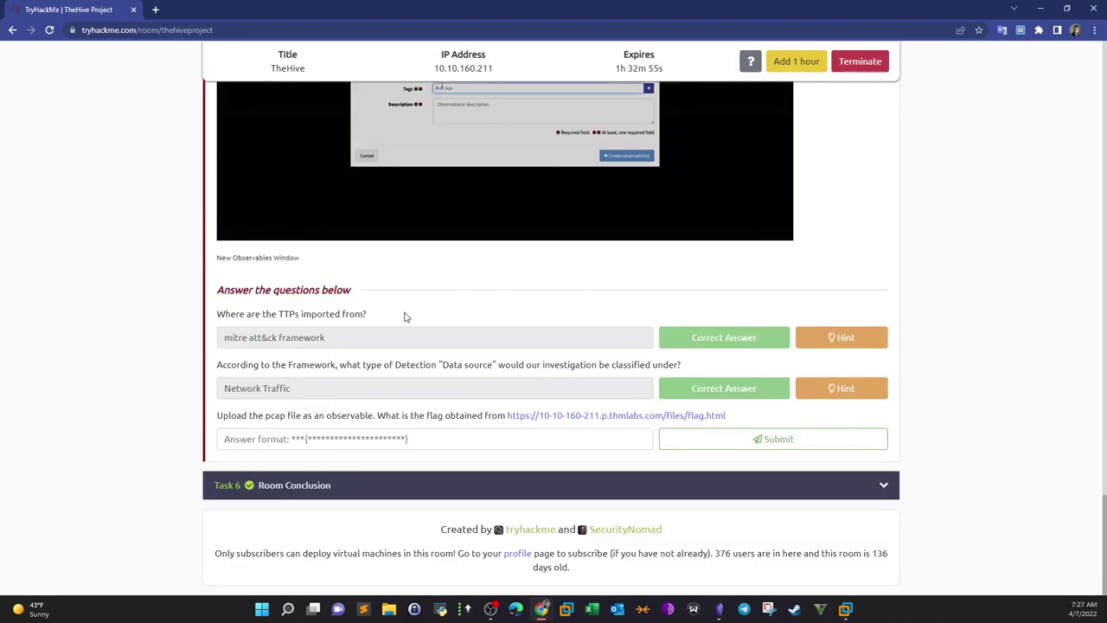
drag(369, 319, 281, 344)
click(219, 325)
drag(218, 366, 260, 366)
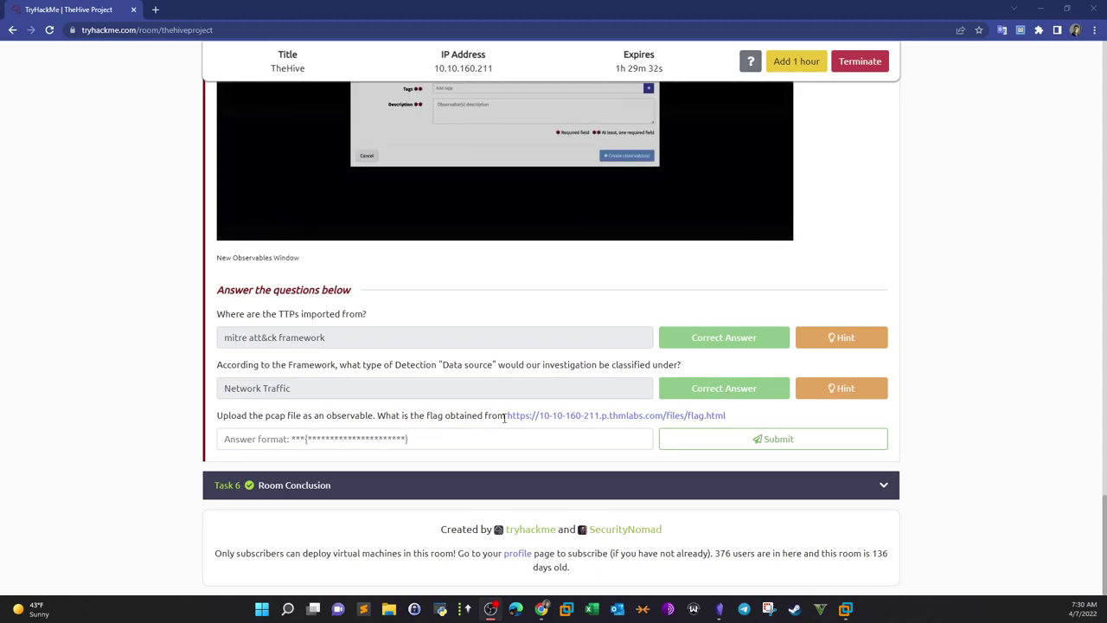
Step: Copy the flag.html link address and switch back to the Kali VM
right_click(702, 415)
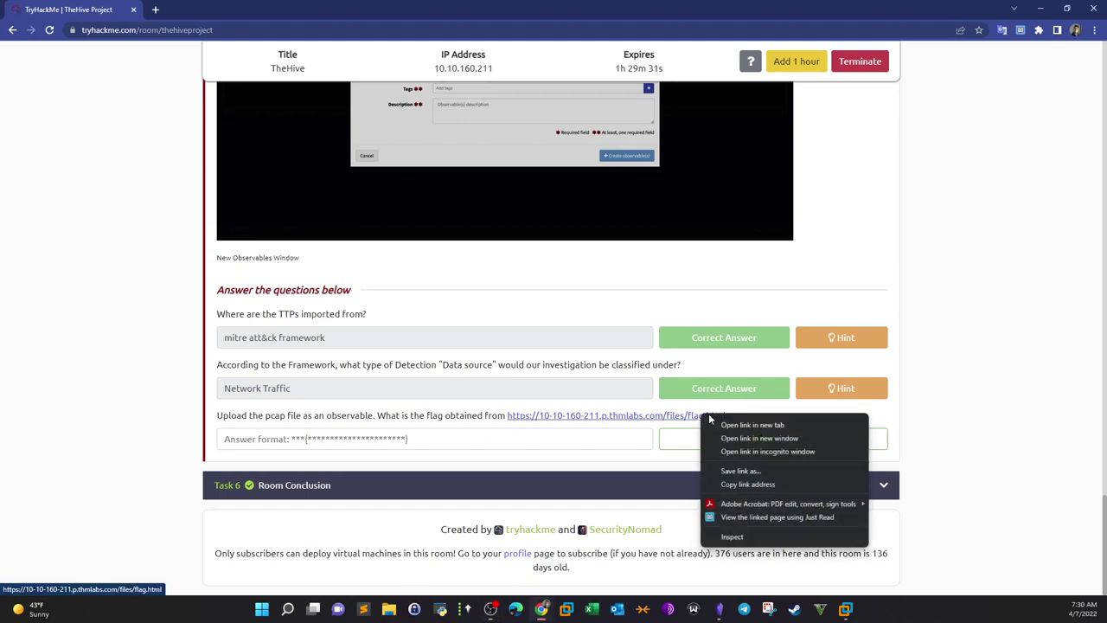
click(755, 474)
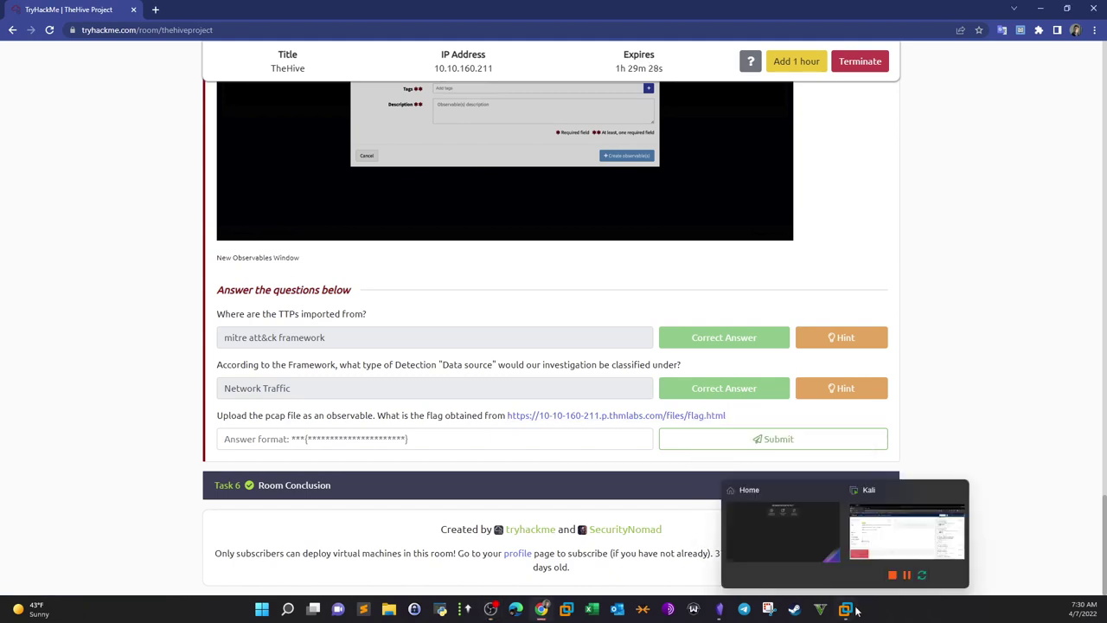
click(891, 553)
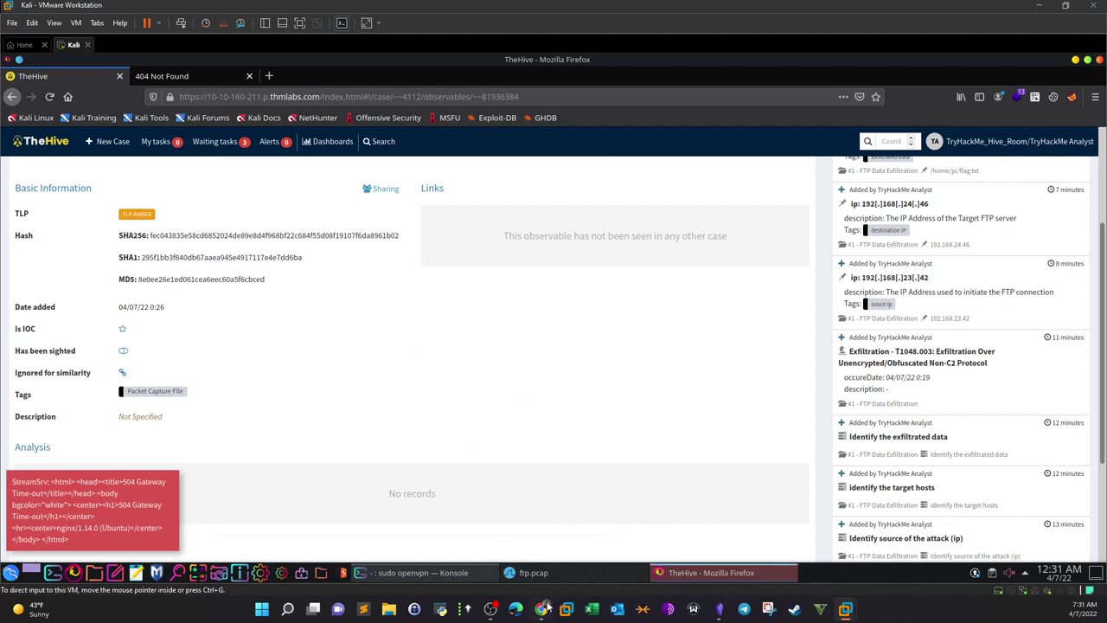
Step: Load the copied flag.html address in a new AttackBox Firefox tab
mouse_move(540, 609)
click(517, 554)
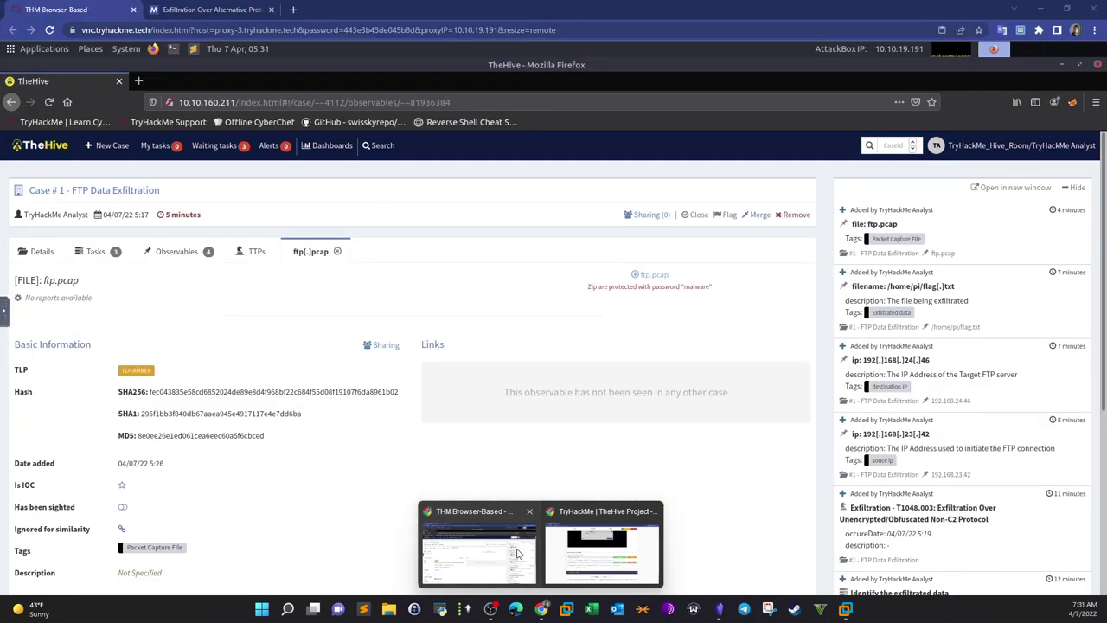
click(141, 84)
text(https://10-10-160-211.p.thmlabs.com/files/flag.html)
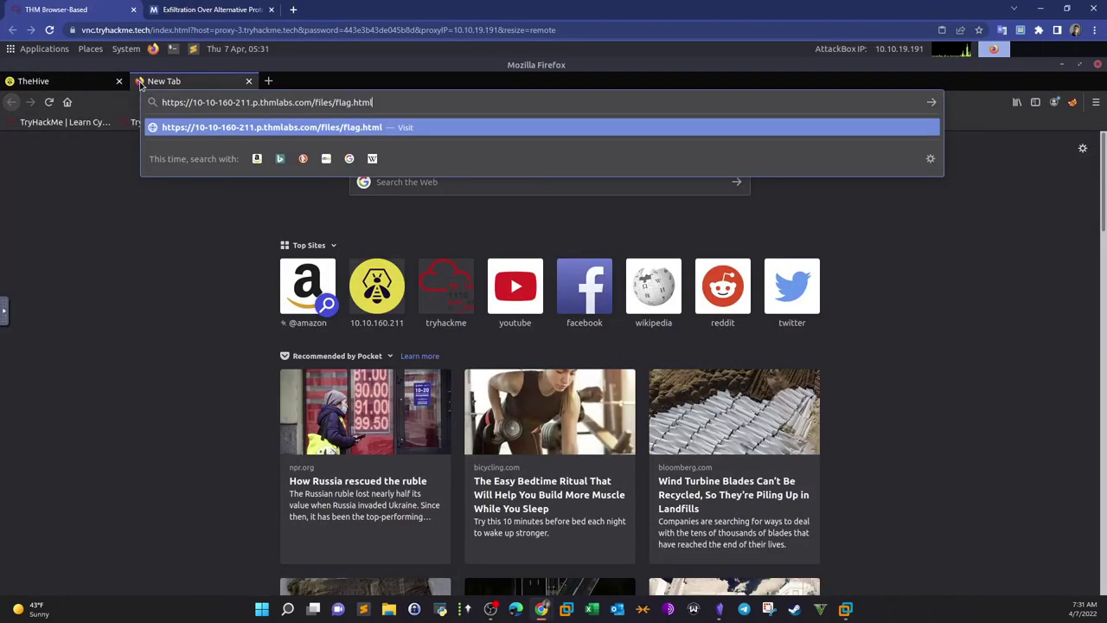
key(Return)
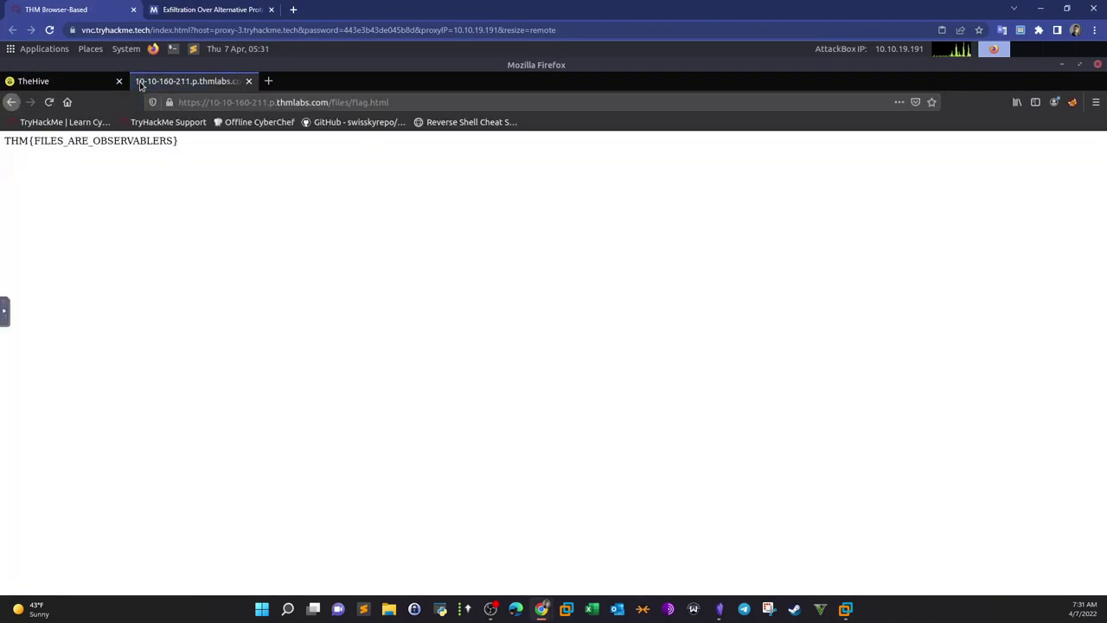
Step: Copy the flag THM{FILES_ARE_OBSERVABLERS} and paste it into TryHackMe's answer field
mouse_move(178, 140)
mouse_down()
mouse_move(5, 140)
mouse_move(192, 137)
mouse_up()
click(193, 135)
triple_click(194, 135)
key(ctrl+c)
right_click(177, 140)
click(194, 153)
mouse_move(544, 603)
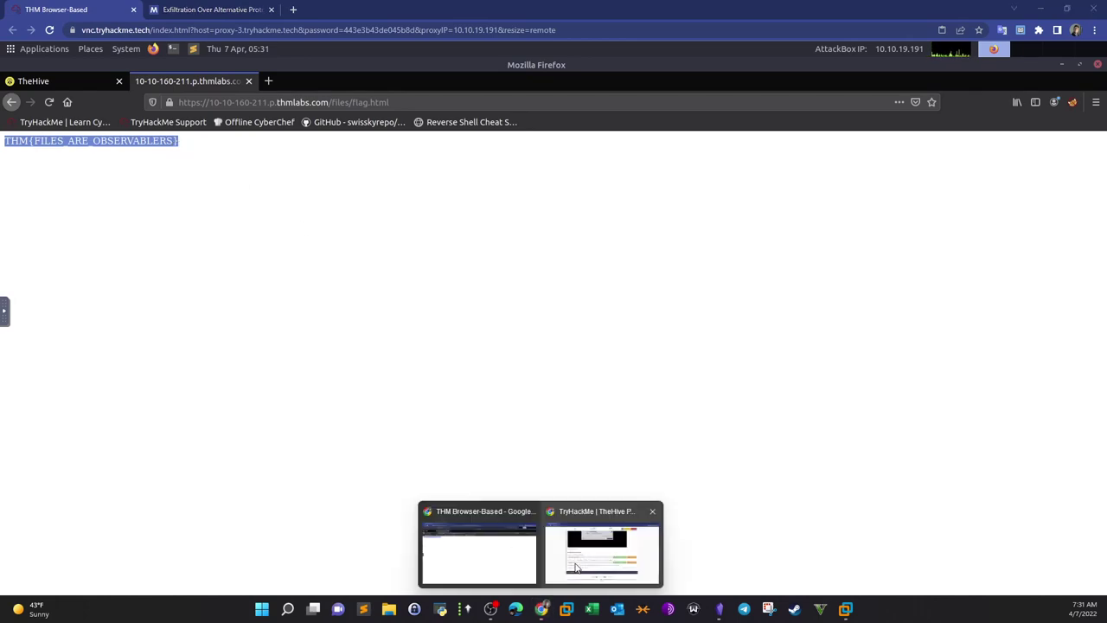
click(578, 566)
click(472, 439)
key(ctrl+v)
Step: Submit the flag answer, close the Congratulations popup, and scroll down to the answered questions
click(700, 446)
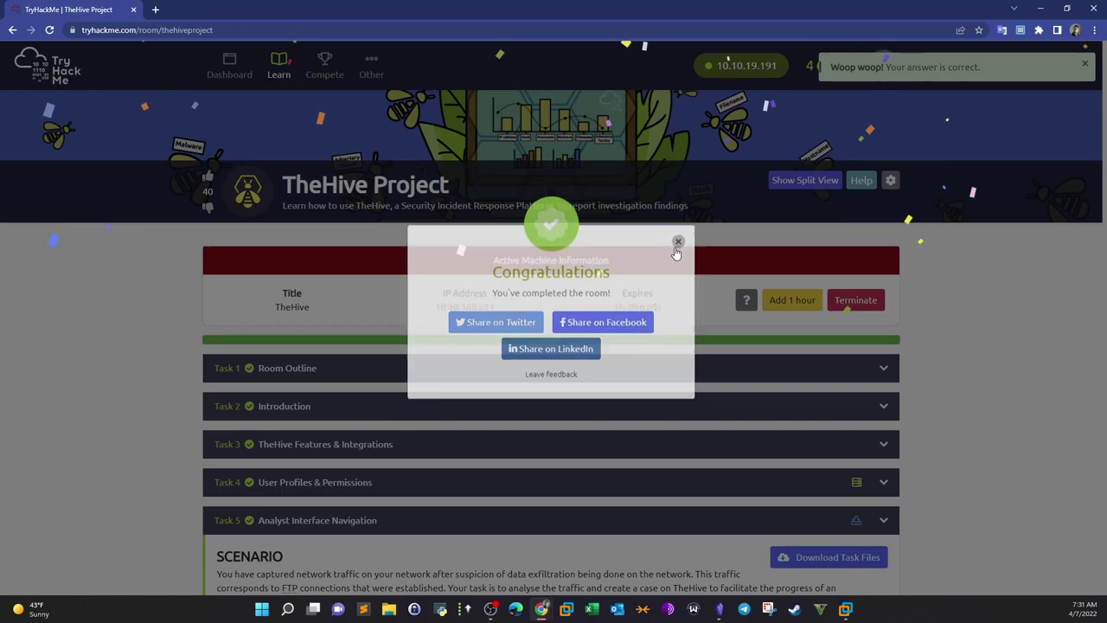
click(677, 243)
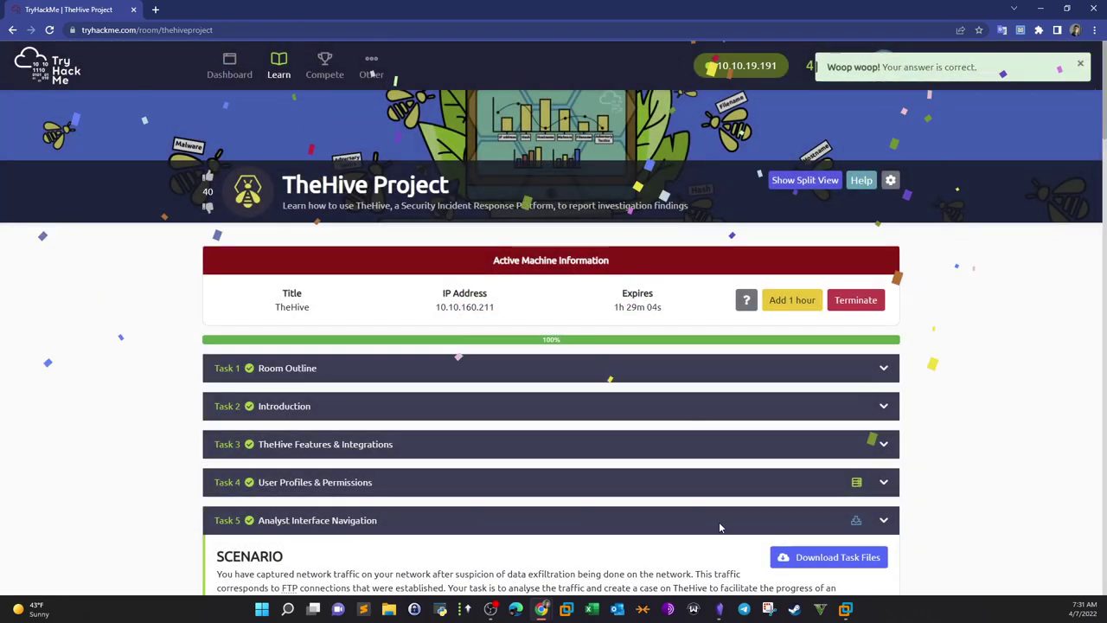
scroll(726, 518, down, 3)
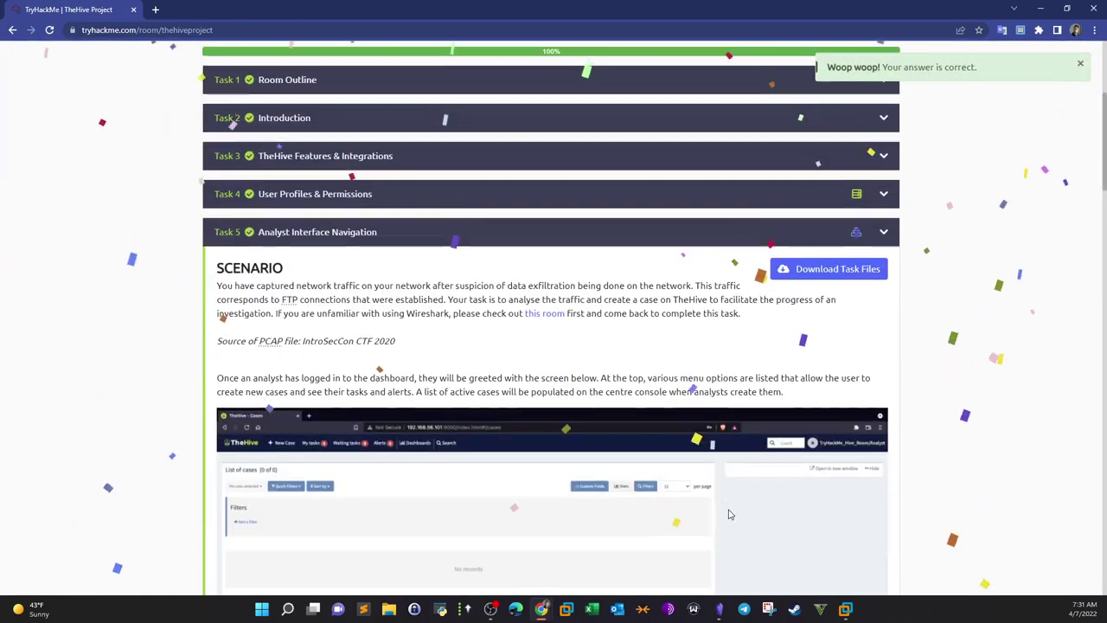
scroll(490, 404, down, 10)
scroll(490, 403, down, 15)
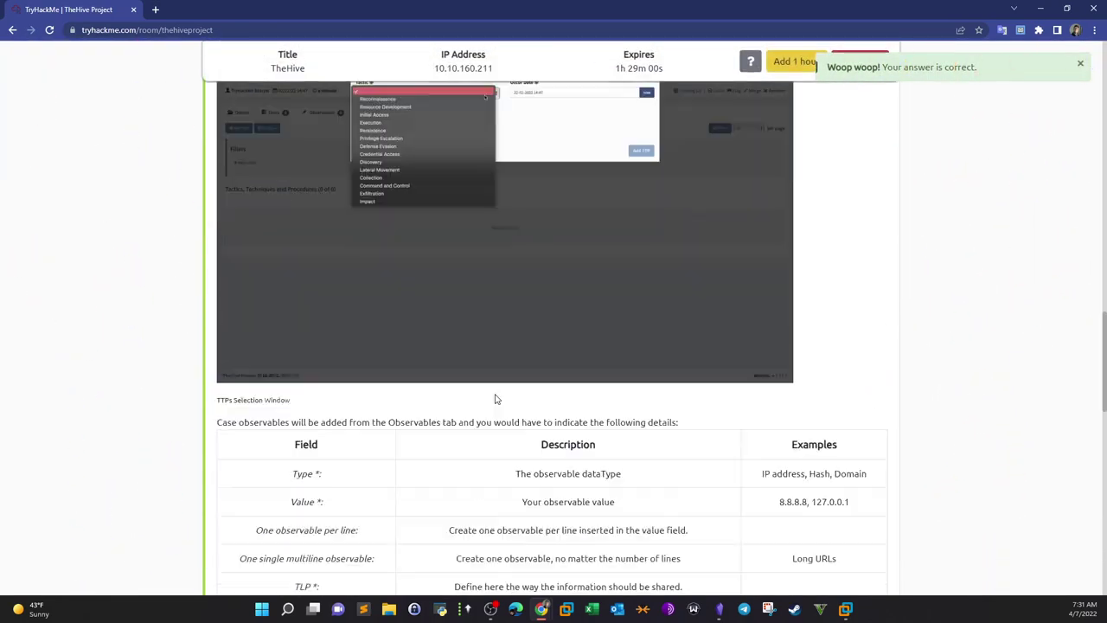